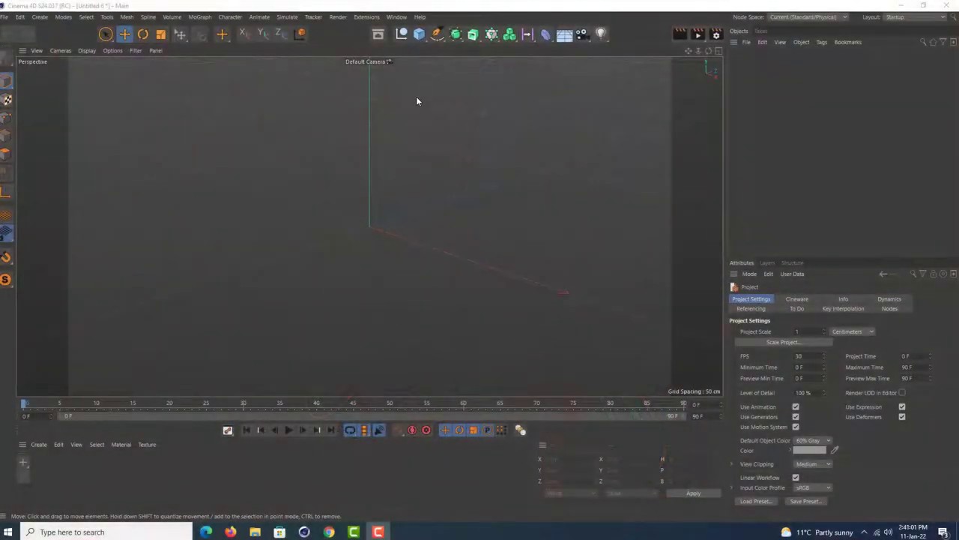
Add a Text Spline, set its Align to Middle, and select its default text for replacement
{"action": "left_click", "coordinate": [437, 33]}
{"action": "left_click", "coordinate": [630, 66]}
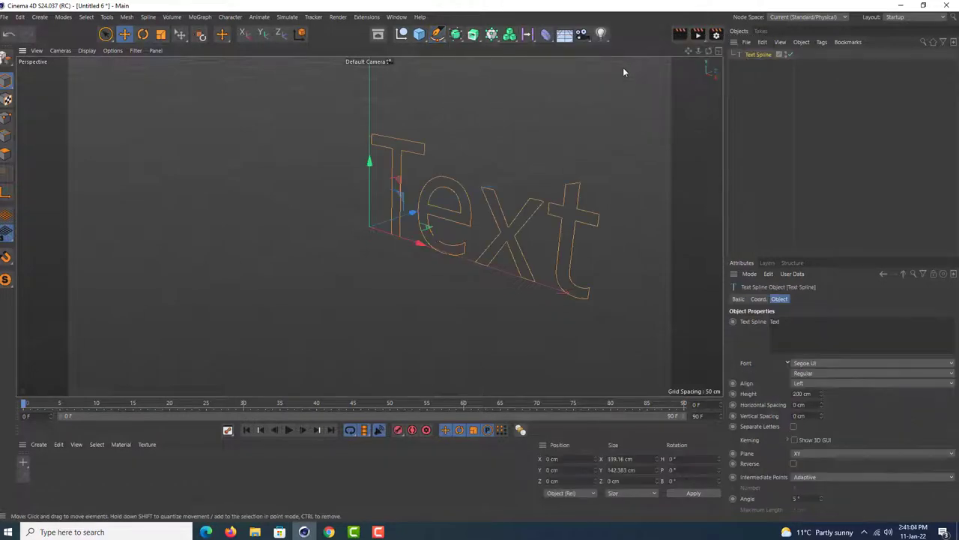
{"action": "left_click", "coordinate": [838, 382]}
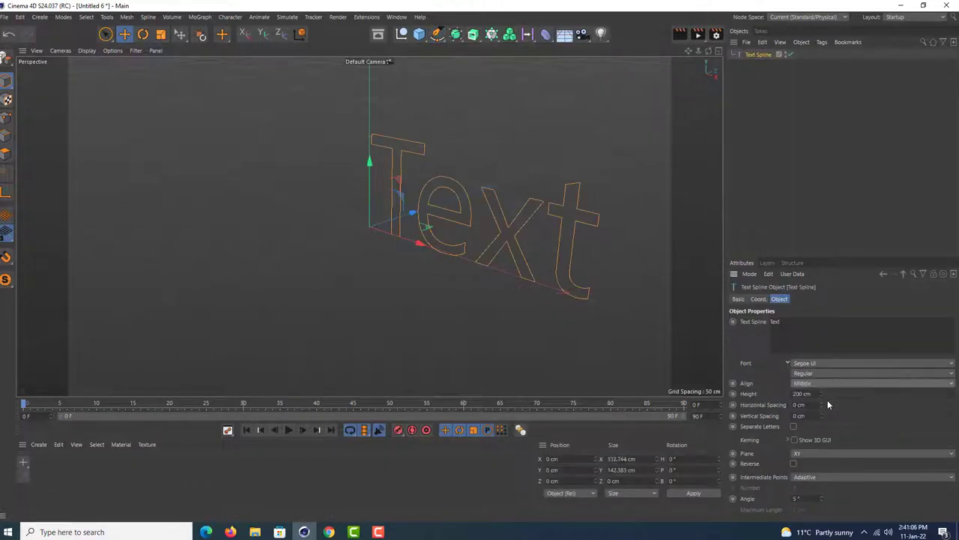
{"action": "left_click", "coordinate": [827, 397]}
{"action": "double_click", "coordinate": [779, 321]}
{"action": "type", "text": "A"}
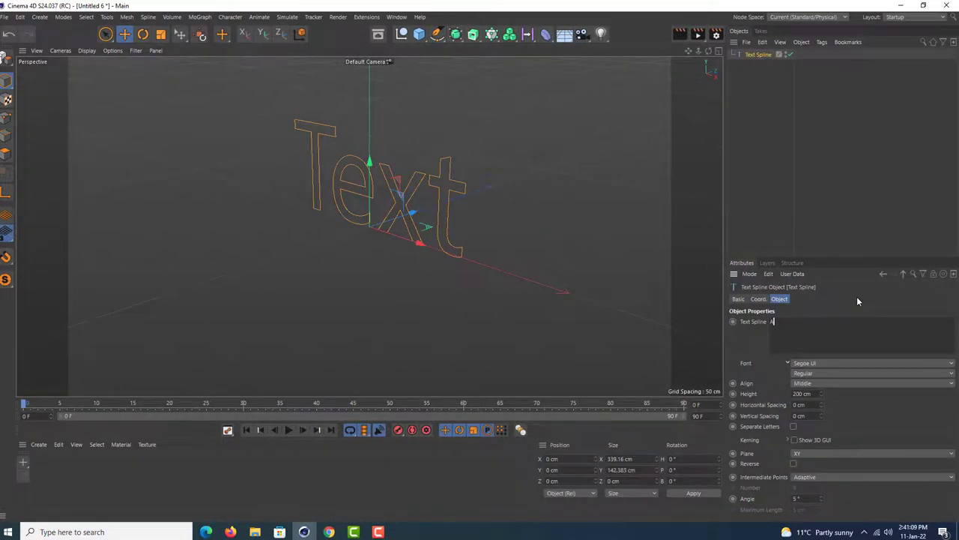
Change the text spline's font to Kristen ITC
{"action": "left_click", "coordinate": [830, 363]}
{"action": "scroll", "coordinate": [842, 258], "scroll_direction": "up", "scroll_amount": 5}
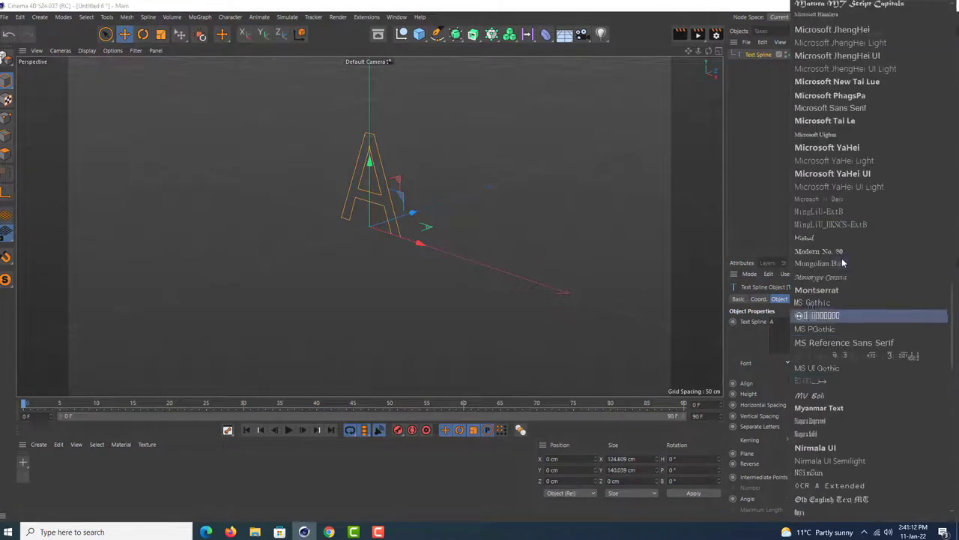
{"action": "scroll", "coordinate": [842, 260], "scroll_direction": "up", "scroll_amount": 8}
{"action": "scroll", "coordinate": [843, 262], "scroll_direction": "up", "scroll_amount": 6}
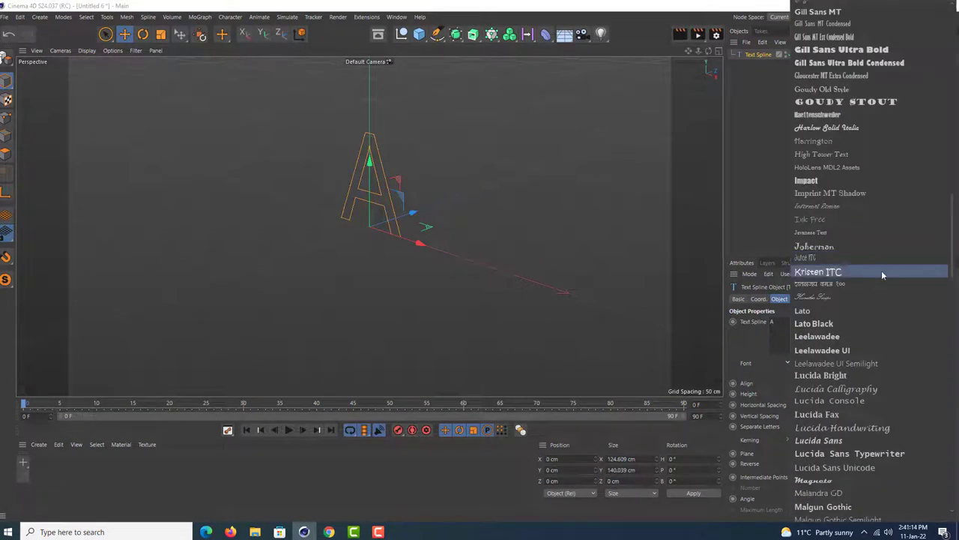
{"action": "left_click", "coordinate": [855, 274]}
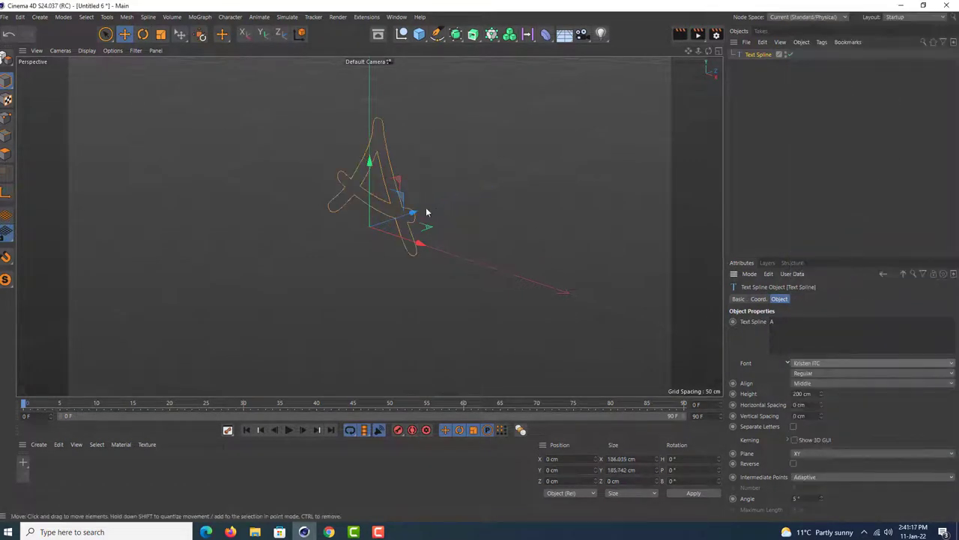
{"action": "mouse_move", "coordinate": [379, 219]}
{"action": "left_mouse_down", "text": "alt"}
{"action": "mouse_move", "coordinate": [390, 197]}
{"action": "mouse_move", "coordinate": [435, 208]}
{"action": "mouse_move", "coordinate": [402, 197]}
{"action": "mouse_move", "coordinate": [376, 222]}
{"action": "mouse_move", "coordinate": [381, 204]}
{"action": "left_mouse_up", "text": "alt"}
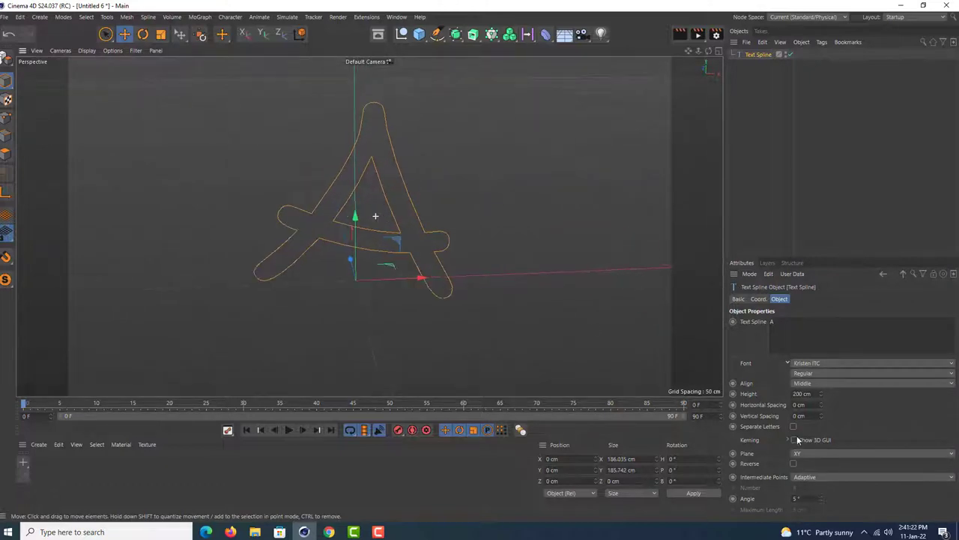
Set the letter's height to 300 cm
{"action": "type", "text": "300"}
{"action": "key", "text": "Return"}
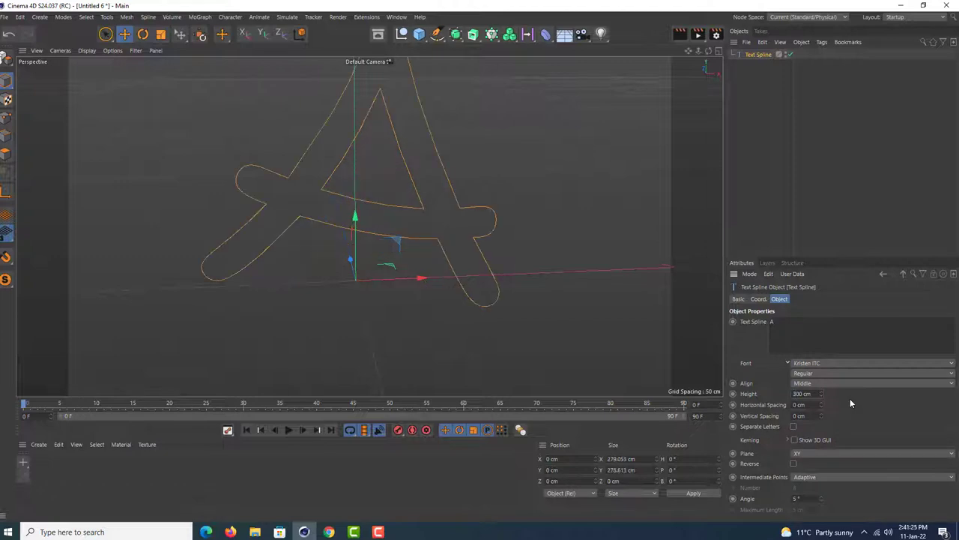
{"action": "mouse_move", "coordinate": [338, 214]}
{"action": "left_mouse_down", "text": "alt"}
{"action": "mouse_move", "coordinate": [385, 223]}
{"action": "mouse_move", "coordinate": [394, 263]}
{"action": "mouse_move", "coordinate": [386, 242]}
{"action": "left_mouse_up", "text": "alt"}
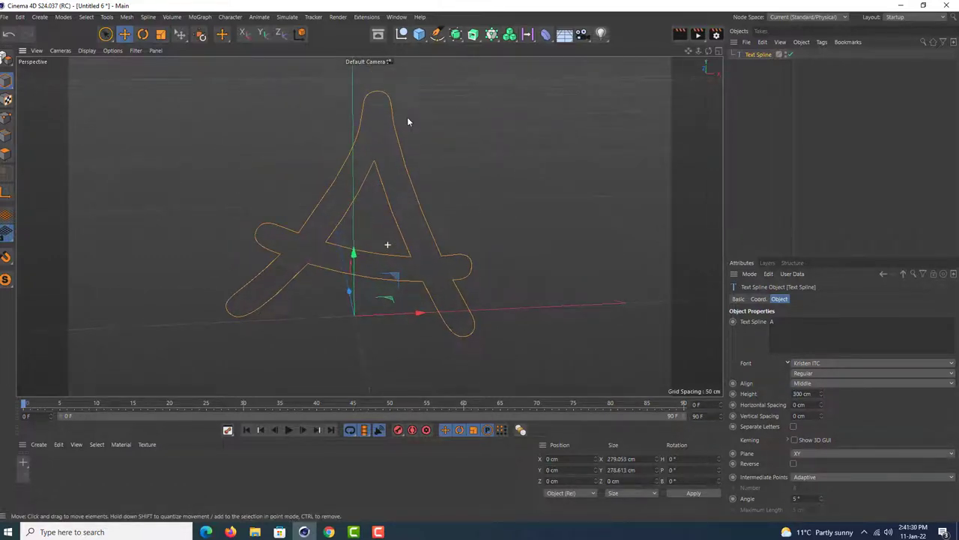
Add a Rectangle spline and scale it down
{"action": "left_click", "coordinate": [437, 33]}
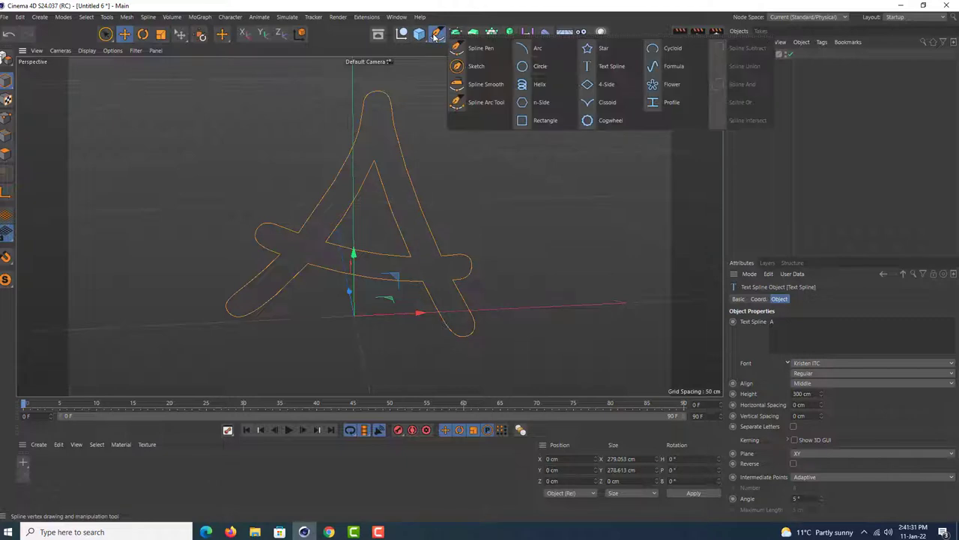
{"action": "left_click", "coordinate": [548, 121]}
{"action": "key", "text": "t"}
{"action": "left_click_drag", "start_coordinate": [496, 144], "coordinate": [263, 313]}
{"action": "key", "text": "space"}
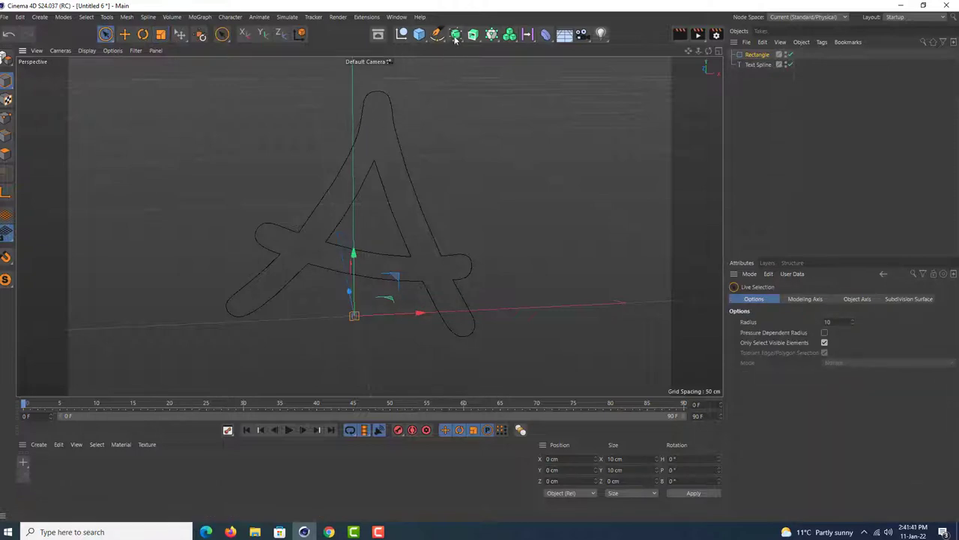
Add a Sweep object and nest the Rectangle and Text Spline inside it
{"action": "left_click", "coordinate": [473, 34]}
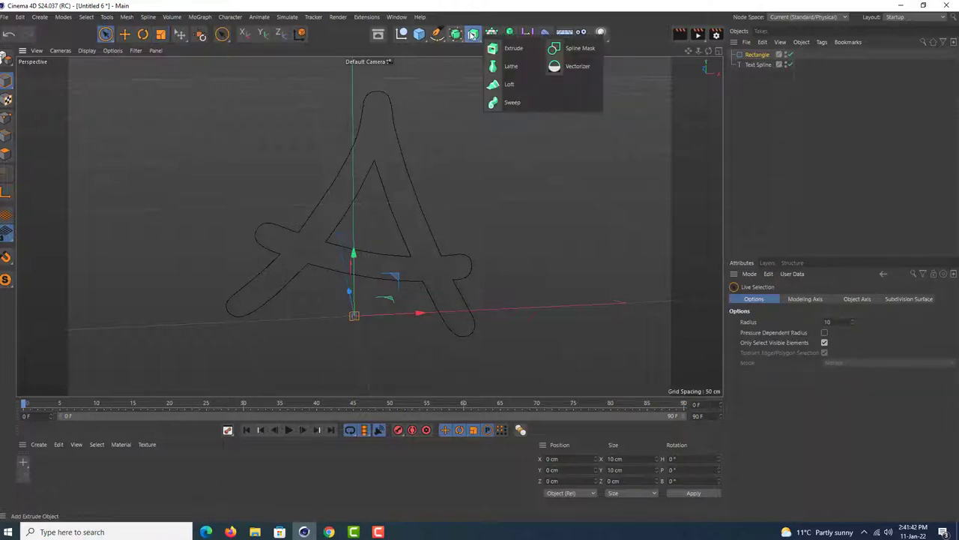
{"action": "left_click", "coordinate": [512, 103]}
{"action": "left_click", "coordinate": [757, 75]}
{"action": "left_click", "coordinate": [762, 66], "text": "shift"}
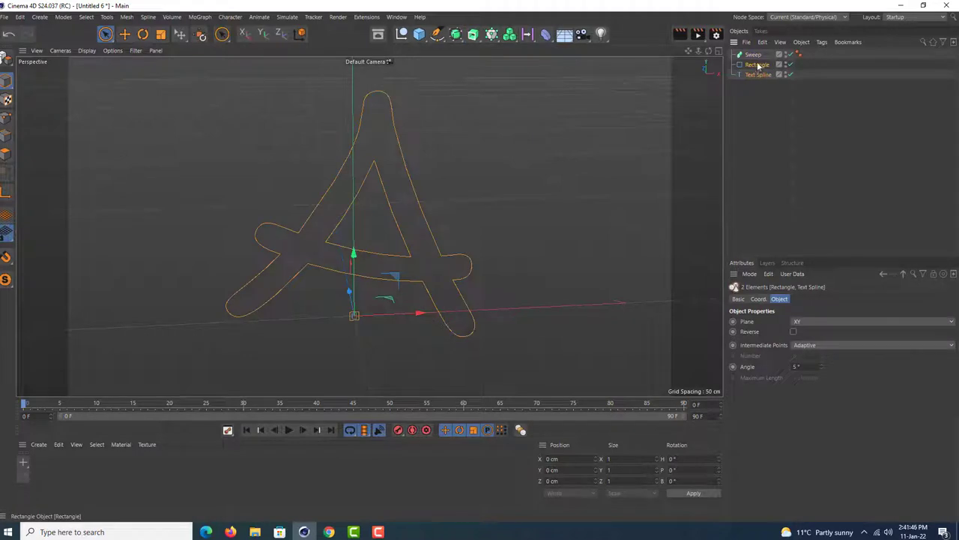
{"action": "left_click_drag", "start_coordinate": [758, 66], "coordinate": [757, 55]}
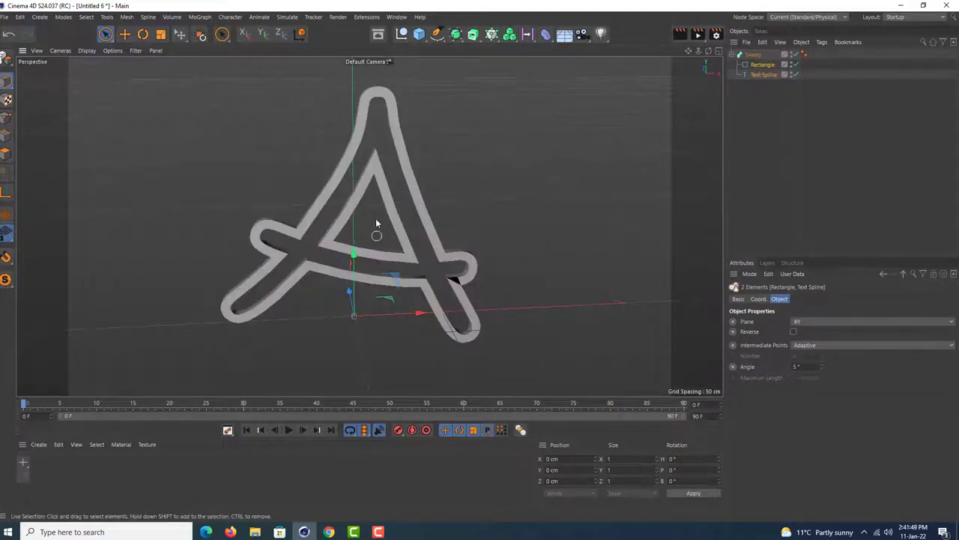
Scale the sweep's rectangle profile down to thin the tubular A
{"action": "mouse_move", "coordinate": [375, 218]}
{"action": "left_mouse_down", "text": "alt"}
{"action": "mouse_move", "coordinate": [368, 227]}
{"action": "mouse_move", "coordinate": [450, 241]}
{"action": "mouse_move", "coordinate": [318, 238]}
{"action": "mouse_move", "coordinate": [328, 237]}
{"action": "left_mouse_up", "text": "alt"}
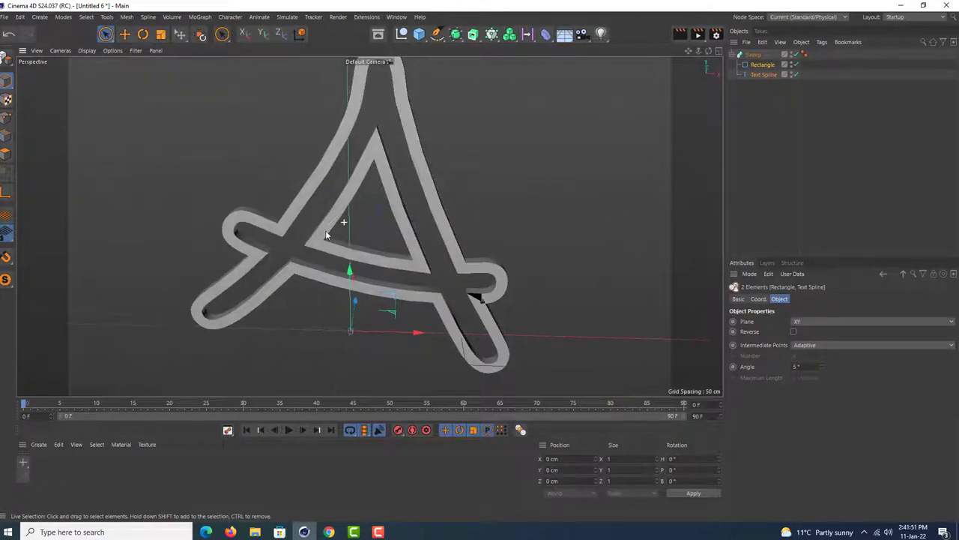
{"action": "left_click_drag", "start_coordinate": [648, 116], "coordinate": [424, 212], "text": "alt"}
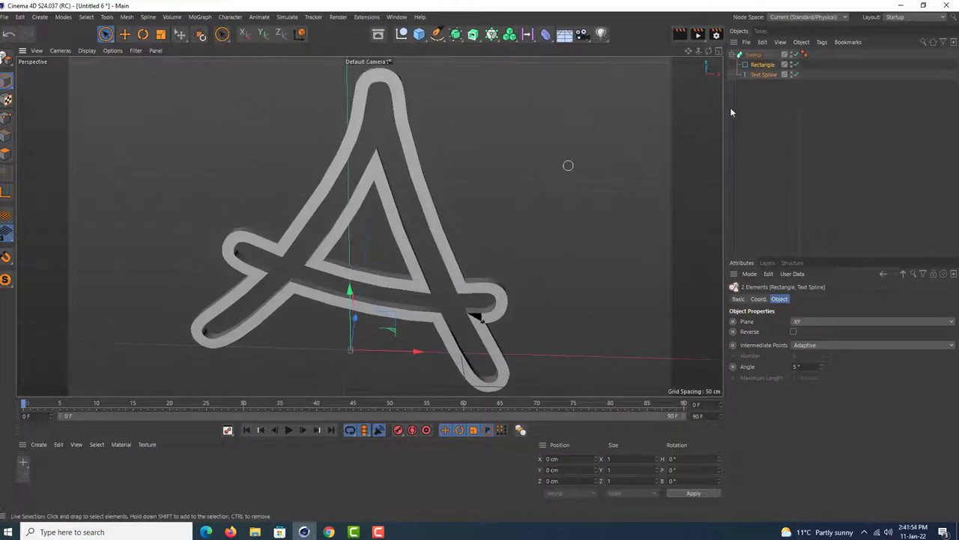
{"action": "key", "text": "t"}
{"action": "mouse_move", "coordinate": [524, 135]}
{"action": "left_mouse_down"}
{"action": "mouse_move", "coordinate": [406, 217]}
{"action": "mouse_move", "coordinate": [329, 253]}
{"action": "left_mouse_up"}
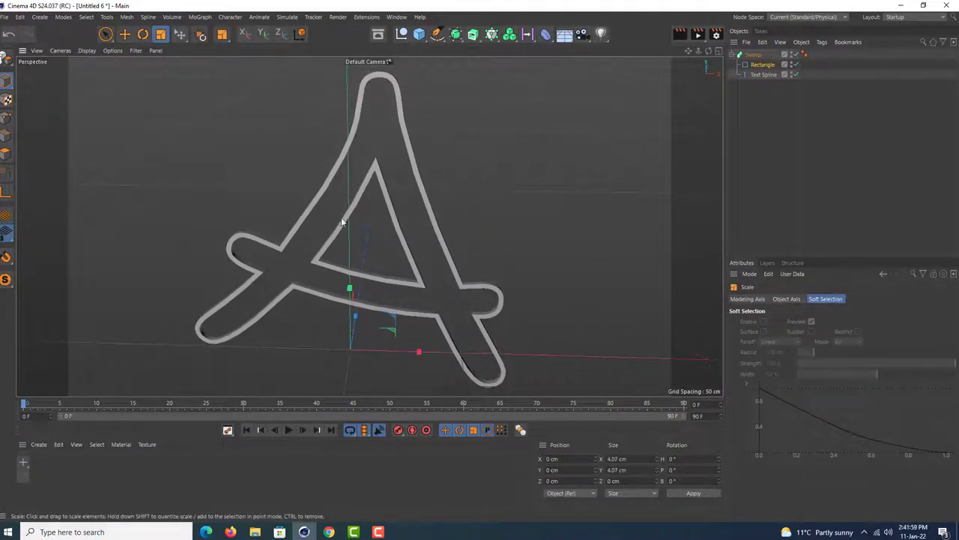
Shrink the profile to about 4 cm and try Uniform intermediate points, reverting to Adaptive
{"action": "mouse_move", "coordinate": [341, 217]}
{"action": "left_mouse_down", "text": "alt"}
{"action": "mouse_move", "coordinate": [487, 242]}
{"action": "mouse_move", "coordinate": [419, 257]}
{"action": "mouse_move", "coordinate": [415, 273]}
{"action": "mouse_move", "coordinate": [520, 217]}
{"action": "left_mouse_up", "text": "alt"}
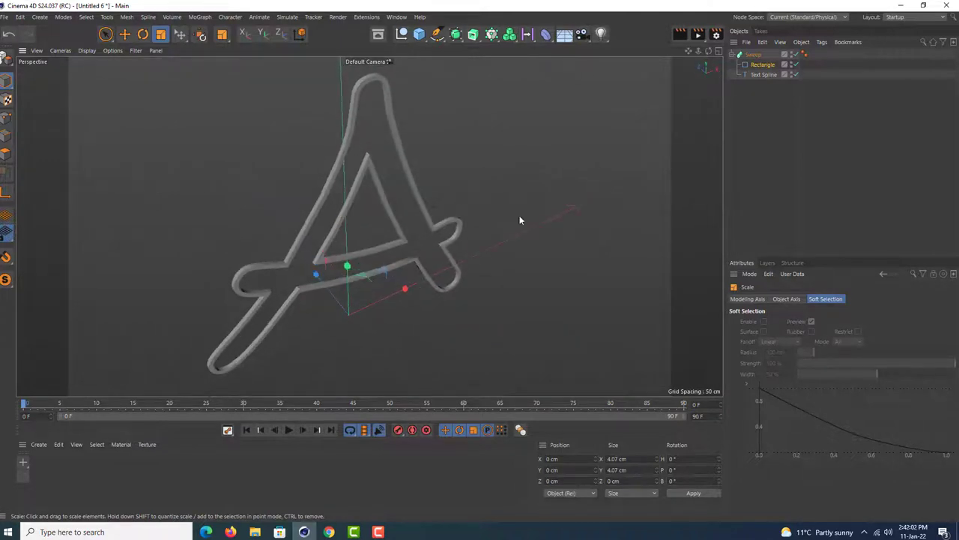
{"action": "left_click", "coordinate": [771, 74]}
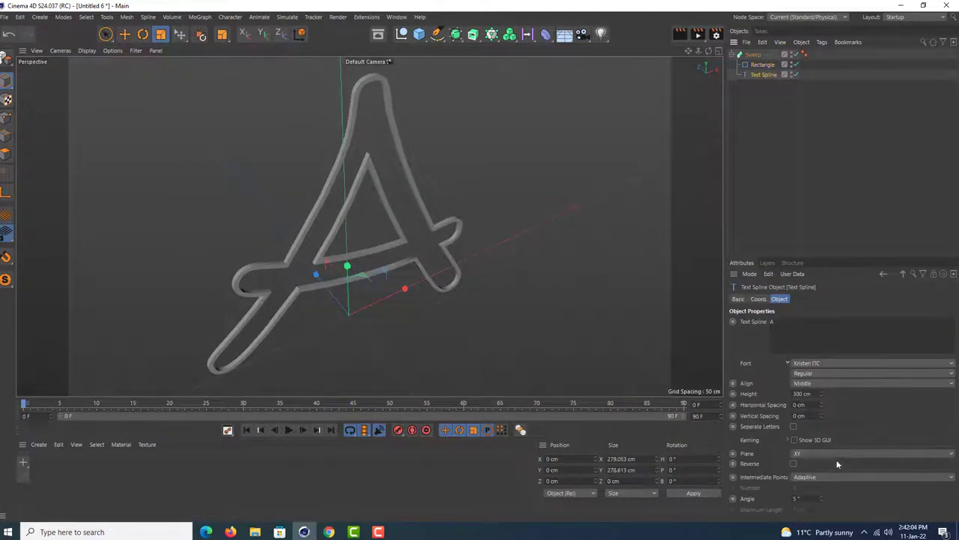
{"action": "left_click", "coordinate": [831, 479]}
{"action": "left_click", "coordinate": [817, 455]}
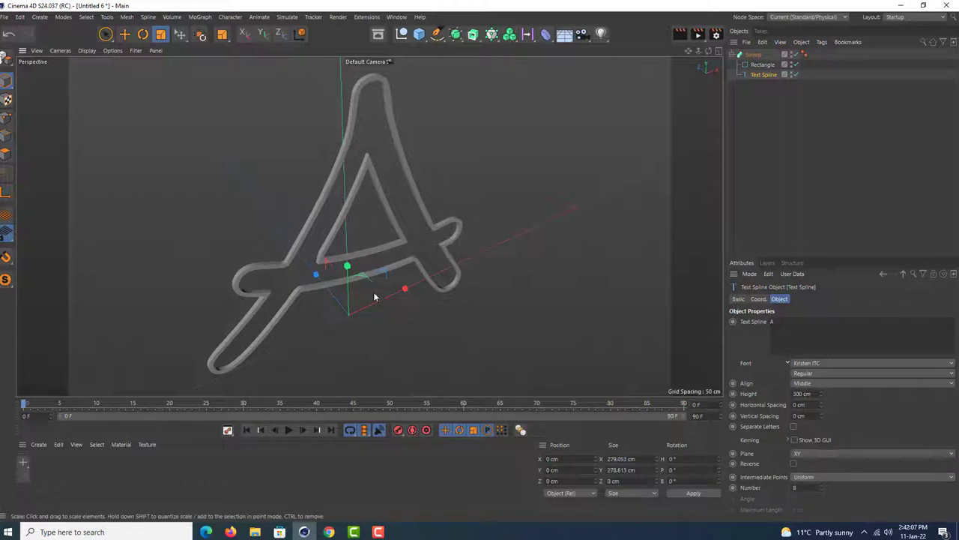
{"action": "mouse_move", "coordinate": [375, 295]}
{"action": "left_mouse_down", "text": "alt"}
{"action": "mouse_move", "coordinate": [336, 227]}
{"action": "mouse_move", "coordinate": [381, 262]}
{"action": "left_mouse_up", "text": "alt"}
{"action": "left_click", "coordinate": [826, 476]}
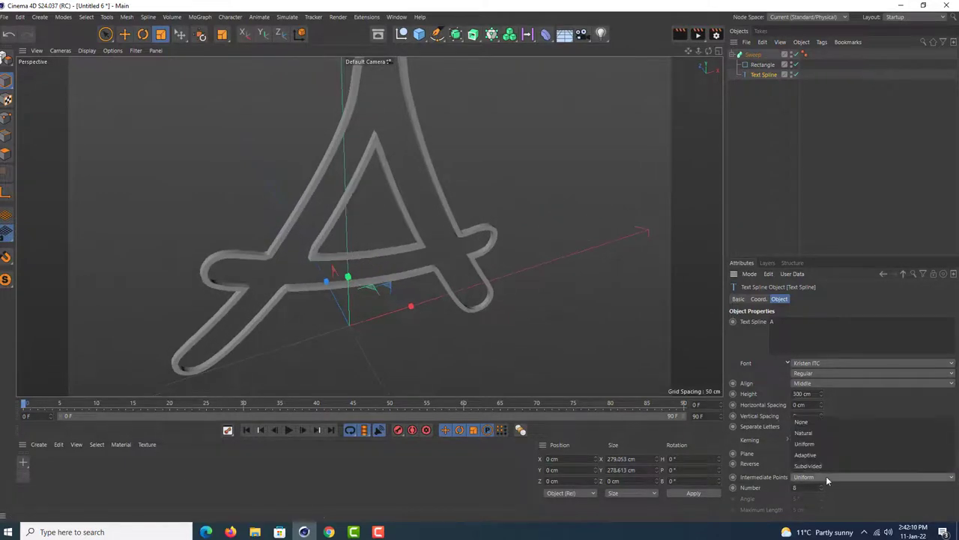
{"action": "left_click", "coordinate": [816, 455]}
{"action": "mouse_move", "coordinate": [370, 264]}
{"action": "left_mouse_down", "text": "alt"}
{"action": "mouse_move", "coordinate": [351, 234]}
{"action": "mouse_move", "coordinate": [381, 241]}
{"action": "left_mouse_up", "text": "alt"}
Set the Rectangle profile's height to 40 cm to form a flat ribbon
{"action": "left_click", "coordinate": [762, 65]}
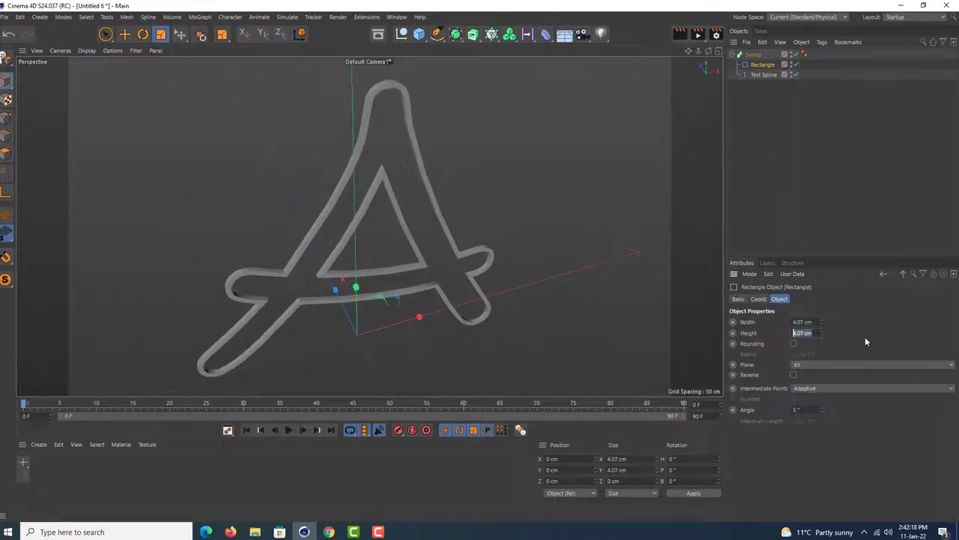
{"action": "type", "text": "40"}
{"action": "key", "text": "Return"}
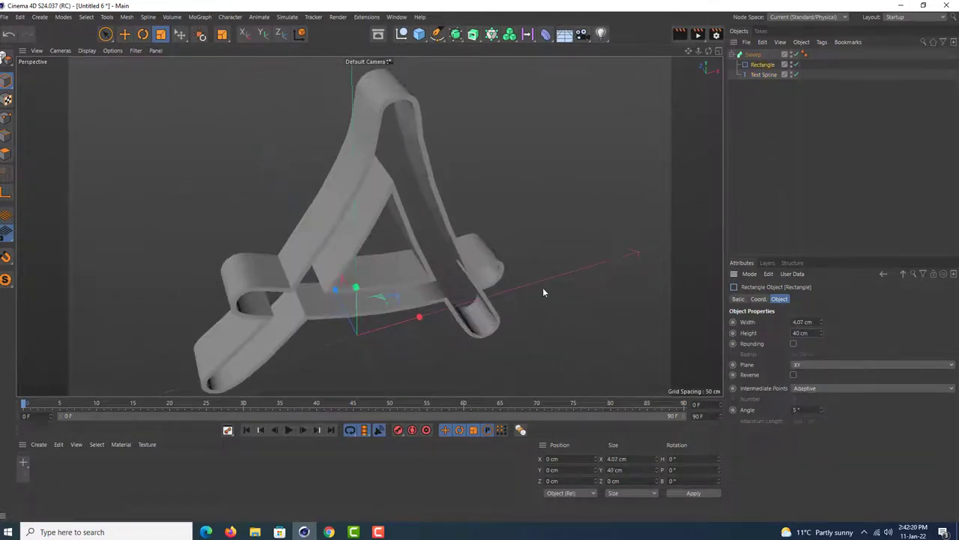
{"action": "mouse_move", "coordinate": [543, 292]}
{"action": "left_mouse_down", "text": "alt"}
{"action": "mouse_move", "coordinate": [292, 195]}
{"action": "mouse_move", "coordinate": [377, 190]}
{"action": "mouse_move", "coordinate": [367, 184]}
{"action": "mouse_move", "coordinate": [373, 212]}
{"action": "mouse_move", "coordinate": [383, 210]}
{"action": "mouse_move", "coordinate": [377, 225]}
{"action": "mouse_move", "coordinate": [392, 207]}
{"action": "mouse_move", "coordinate": [392, 217]}
{"action": "left_mouse_up", "text": "alt"}
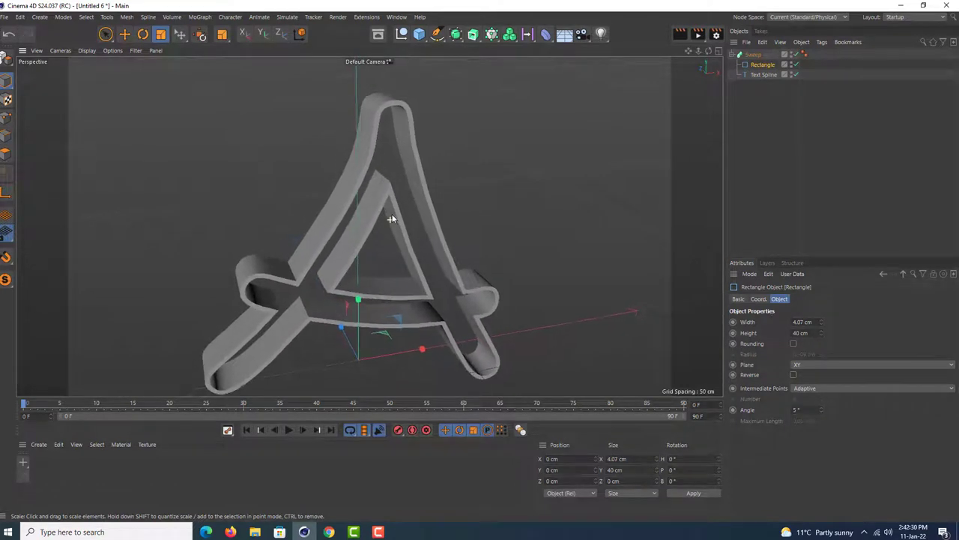
{"action": "left_click", "coordinate": [762, 75]}
Disable the Sweep, make the Text Spline editable, and select all its points
{"action": "left_click", "coordinate": [796, 55]}
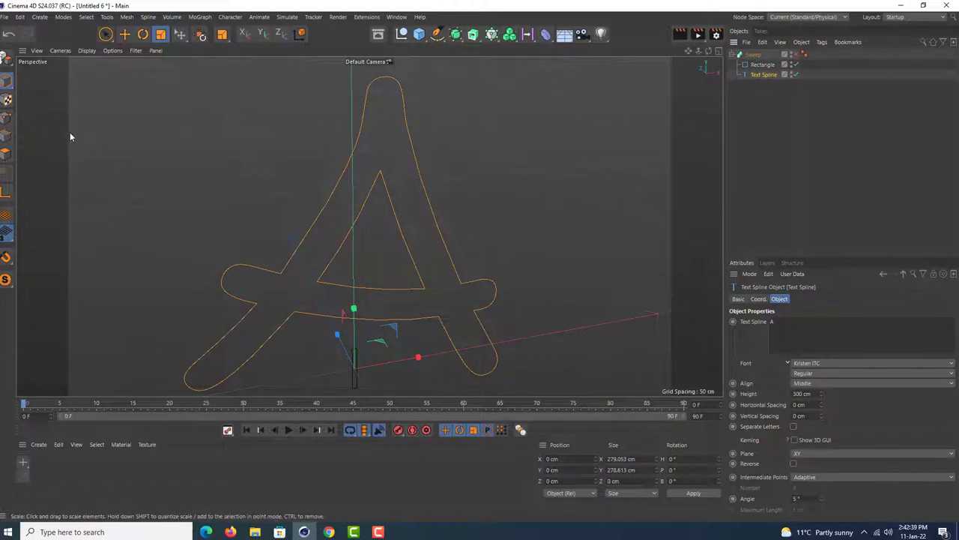
{"action": "left_click", "coordinate": [6, 59]}
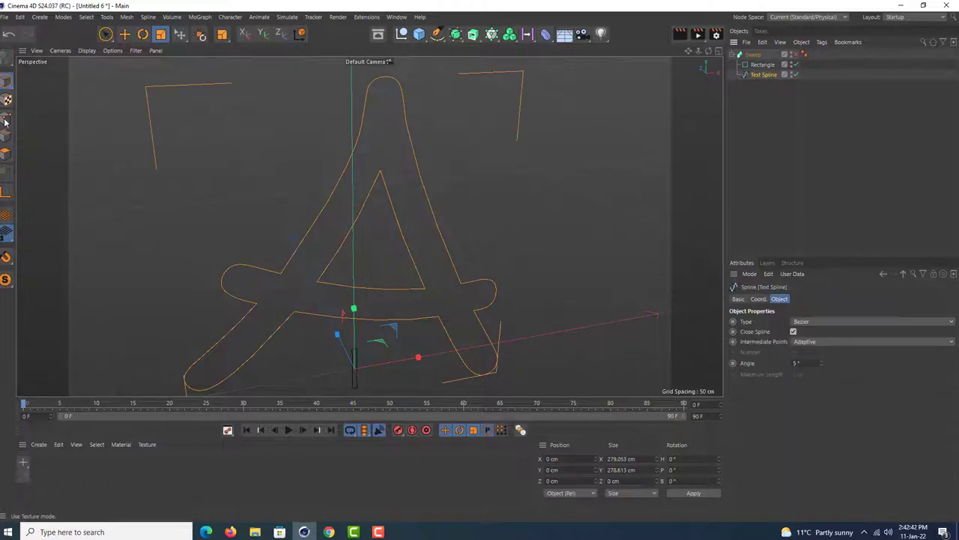
{"action": "left_click", "coordinate": [86, 17]}
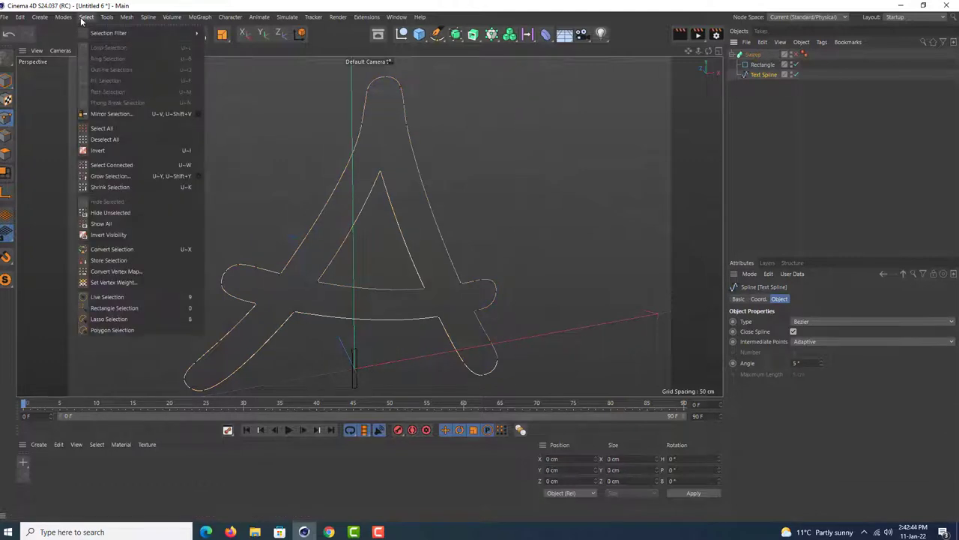
{"action": "left_click", "coordinate": [119, 131]}
Subdivide the A spline with 12 subdivisions and return to Model mode
{"action": "right_click", "coordinate": [504, 156]}
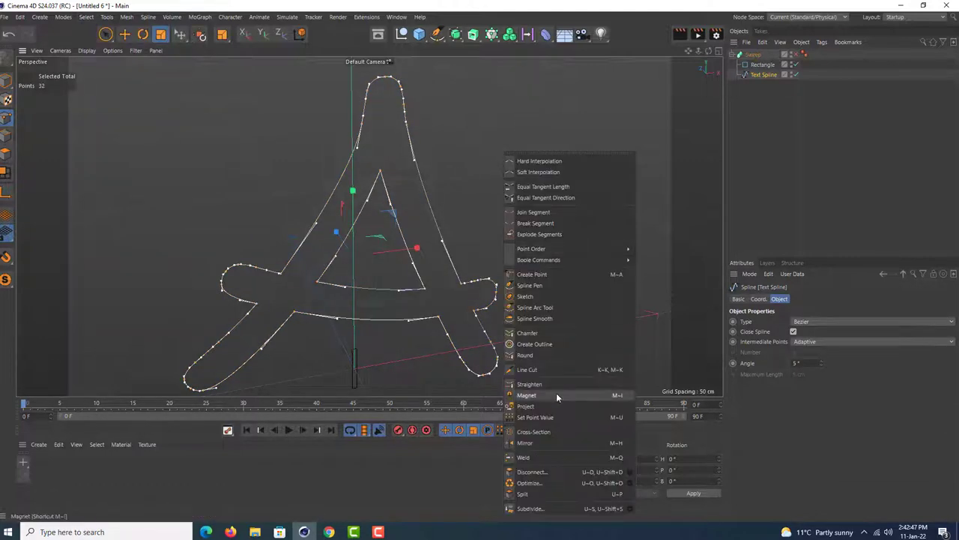
{"action": "left_click", "coordinate": [629, 509]}
{"action": "left_click_drag", "start_coordinate": [619, 483], "coordinate": [556, 207]}
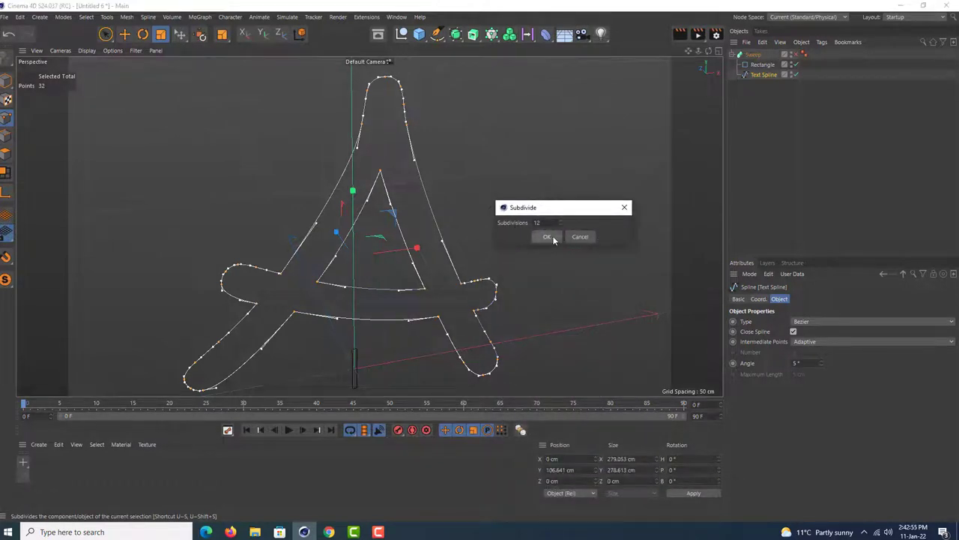
{"action": "left_click", "coordinate": [547, 237]}
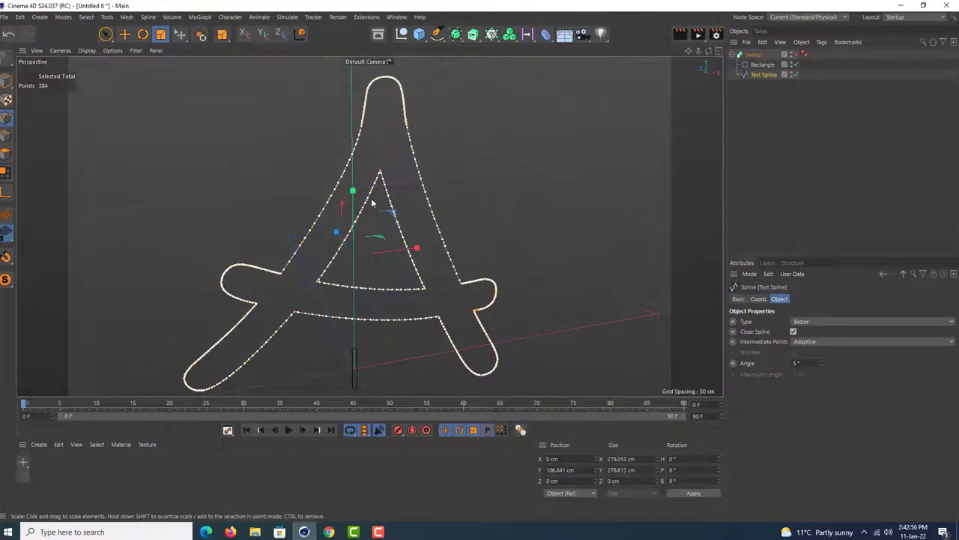
{"action": "left_click", "coordinate": [6, 81]}
{"action": "left_click", "coordinate": [105, 33]}
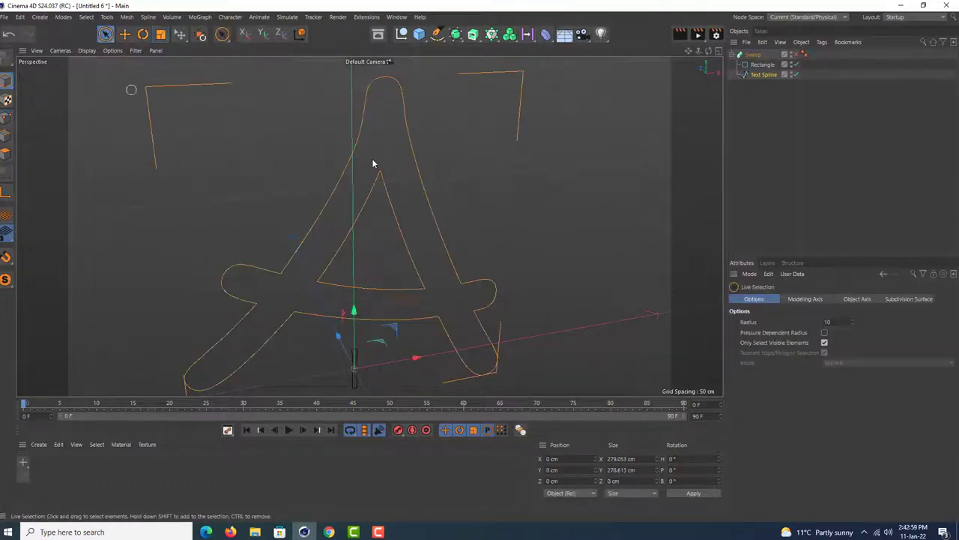
Re-enable the Sweep so the ribbon A is visible again
{"action": "left_click", "coordinate": [756, 56]}
{"action": "left_click", "coordinate": [802, 55]}
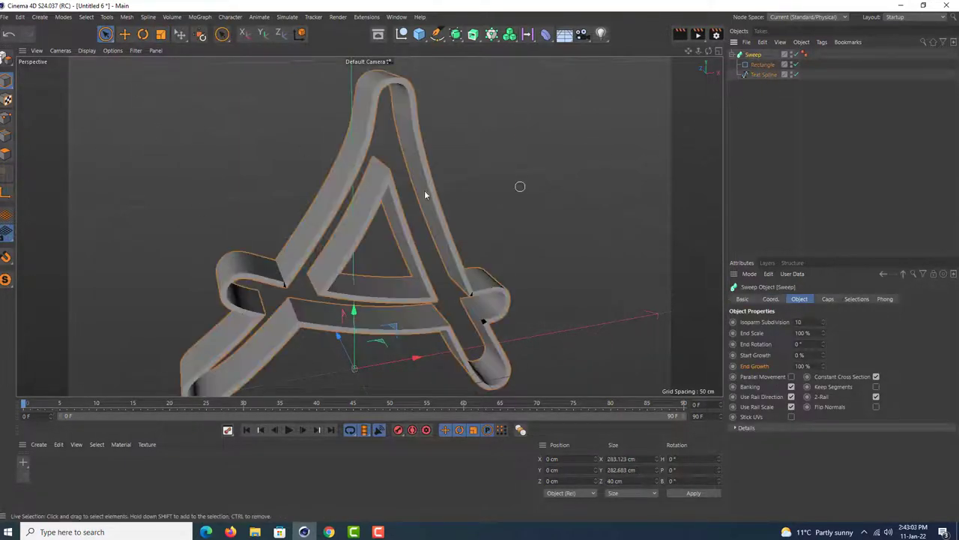
{"action": "mouse_move", "coordinate": [424, 190]}
{"action": "left_mouse_down", "text": "alt"}
{"action": "mouse_move", "coordinate": [405, 240]}
{"action": "mouse_move", "coordinate": [416, 239]}
{"action": "mouse_move", "coordinate": [407, 197]}
{"action": "left_mouse_up", "text": "alt"}
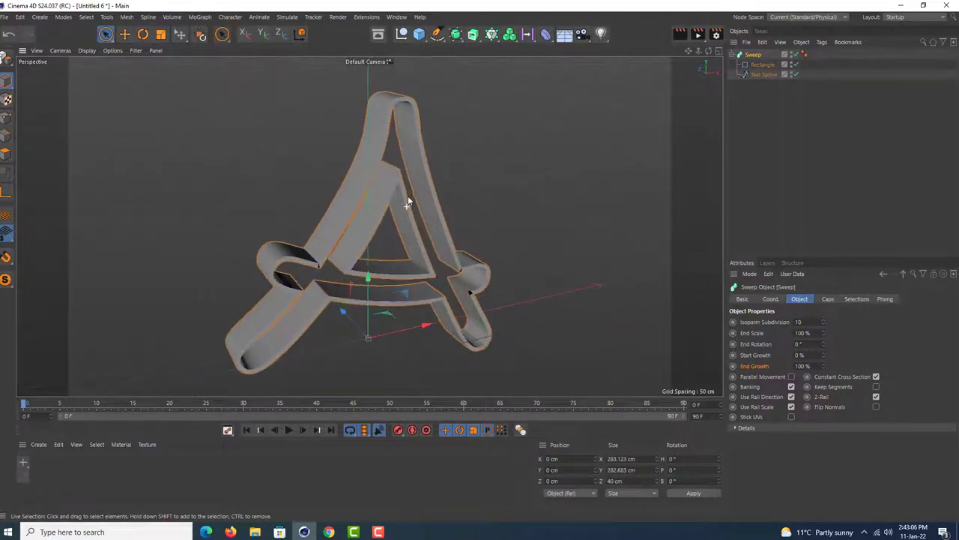
{"action": "right_click", "coordinate": [756, 56]}
{"action": "left_click", "coordinate": [800, 97]}
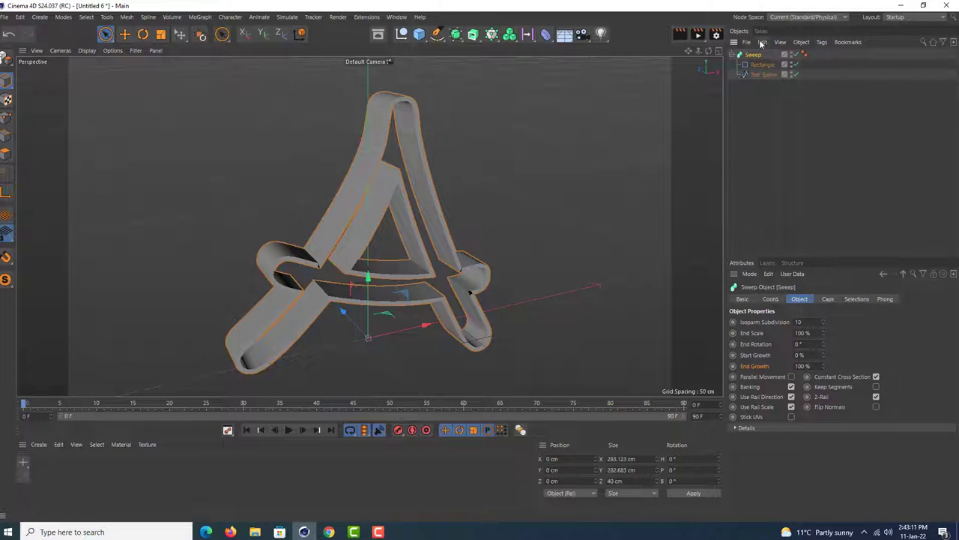
Duplicate the Sweep as Sweep.1, shift it along X, and pull its Rectangle out to the root
{"action": "left_click", "coordinate": [760, 43]}
{"action": "left_click", "coordinate": [797, 105]}
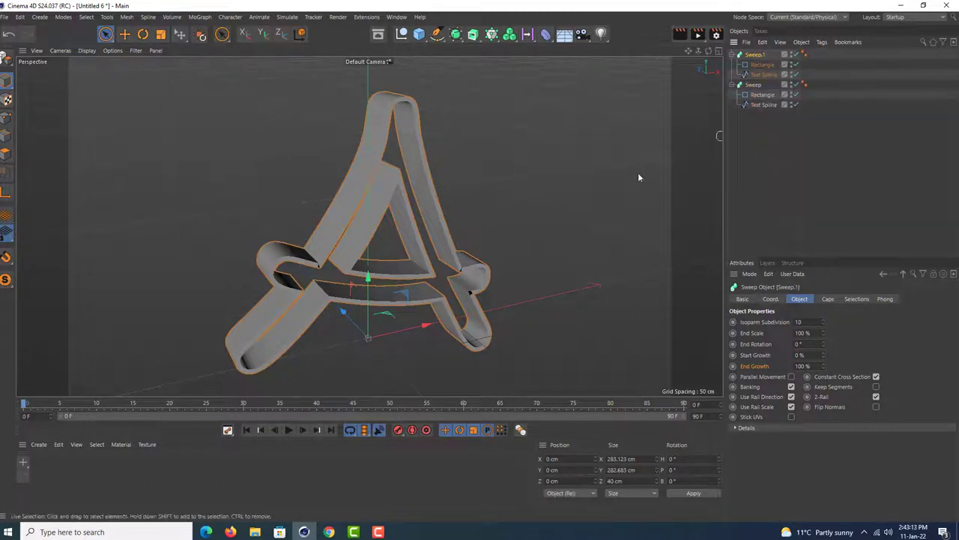
{"action": "left_click_drag", "start_coordinate": [428, 323], "coordinate": [495, 321]}
{"action": "left_click", "coordinate": [763, 65]}
{"action": "left_click_drag", "start_coordinate": [760, 138], "coordinate": [760, 138]}
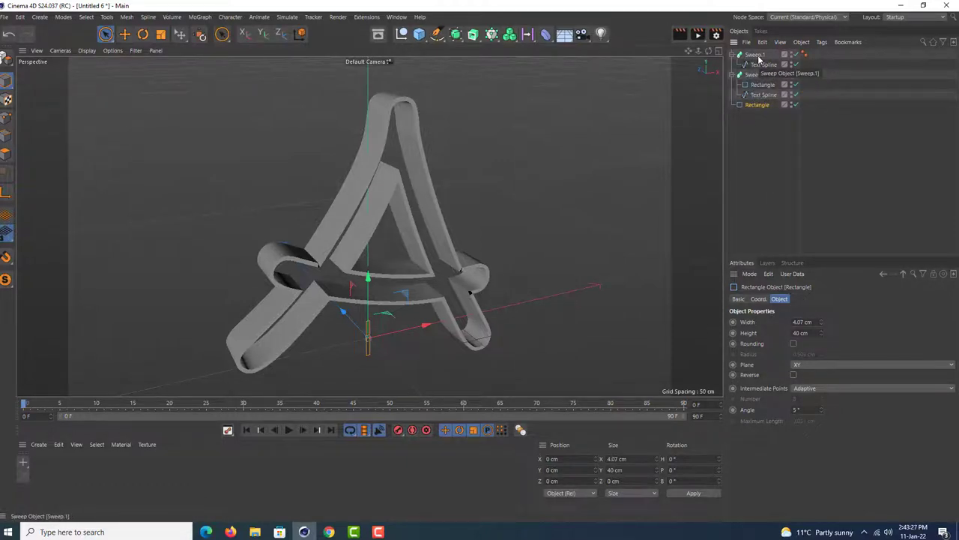
Add a Connect and a Null, nesting the Rectangle under the Null inside Connect
{"action": "left_click", "coordinate": [455, 34]}
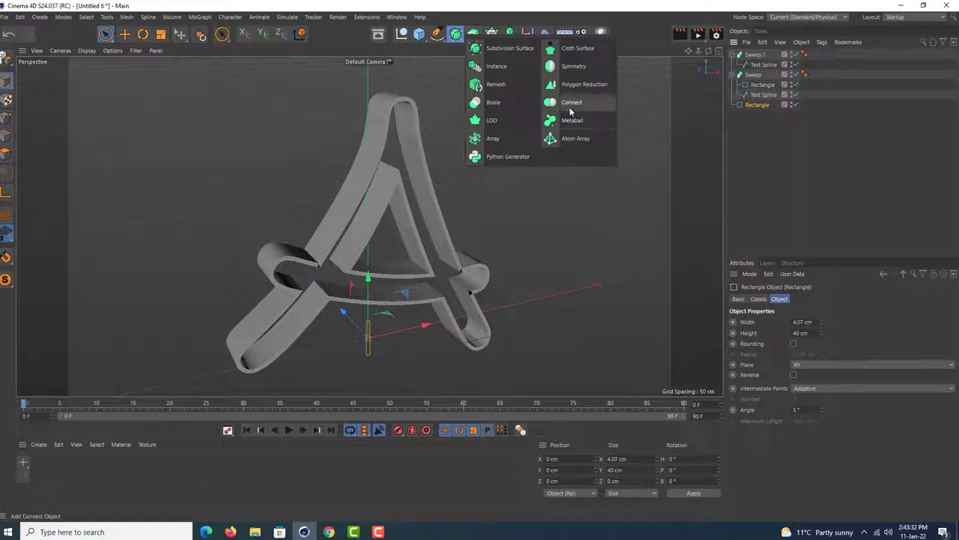
{"action": "left_click", "coordinate": [571, 103]}
{"action": "left_click", "coordinate": [402, 34]}
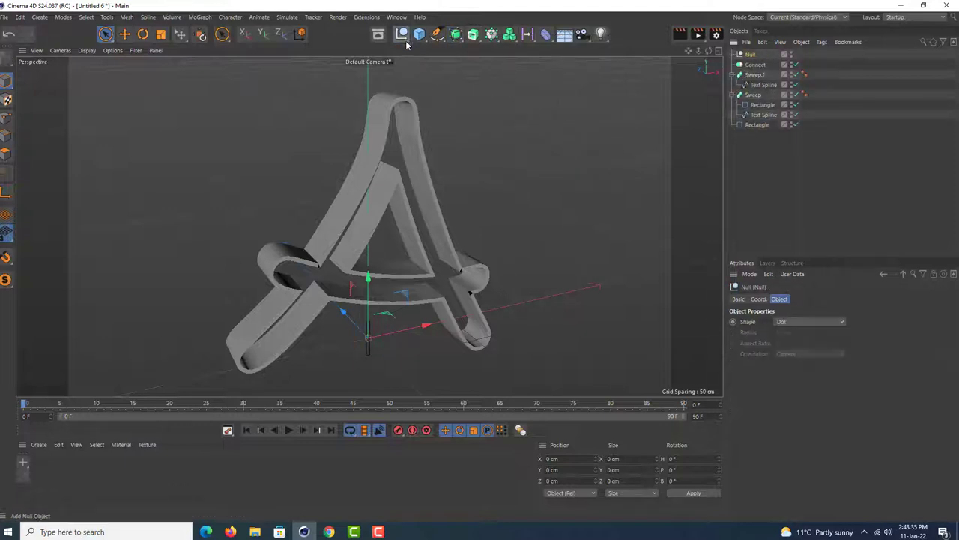
{"action": "left_click_drag", "start_coordinate": [754, 60], "coordinate": [758, 68]}
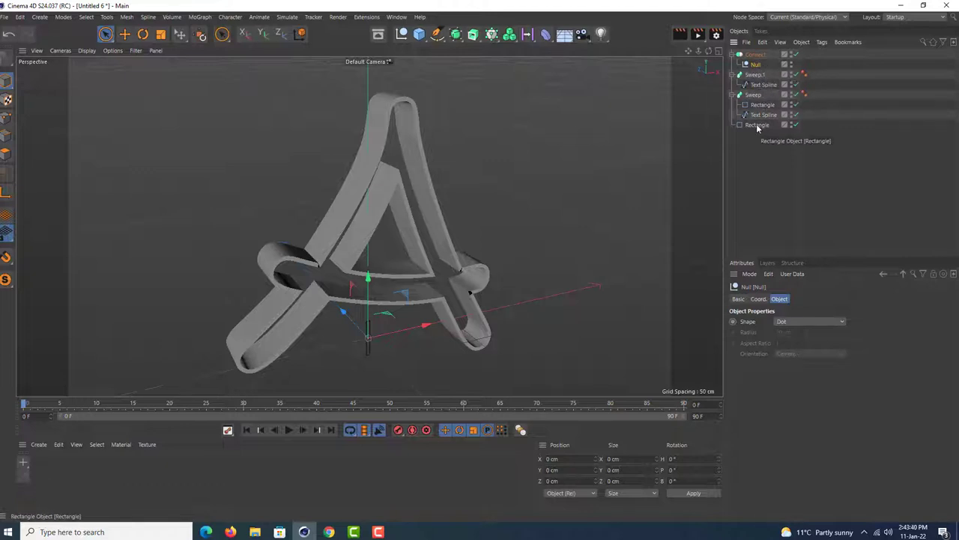
{"action": "mouse_move", "coordinate": [757, 125]}
{"action": "left_mouse_down"}
{"action": "mouse_move", "coordinate": [759, 78]}
{"action": "mouse_move", "coordinate": [769, 69]}
{"action": "mouse_move", "coordinate": [756, 84]}
{"action": "left_mouse_up"}
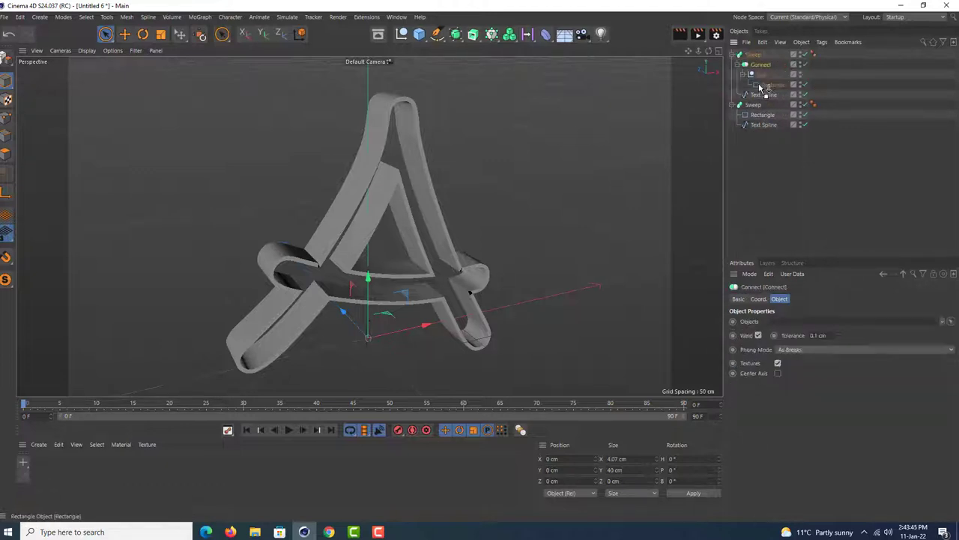
Offset the Null along X to -8.812 cm, creating parallel ribbons
{"action": "left_click", "coordinate": [762, 75]}
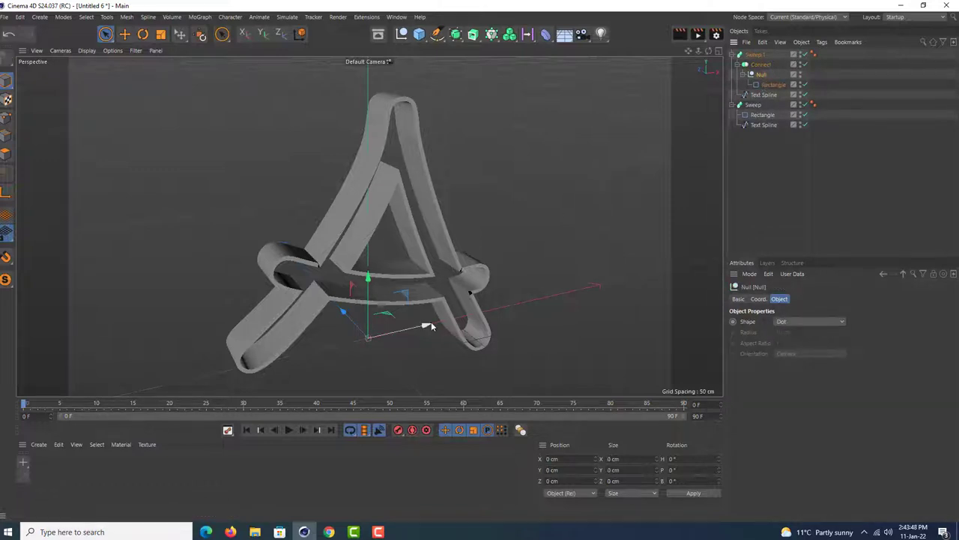
{"action": "mouse_move", "coordinate": [427, 324]}
{"action": "left_mouse_down"}
{"action": "mouse_move", "coordinate": [450, 327]}
{"action": "mouse_move", "coordinate": [422, 336]}
{"action": "left_mouse_up"}
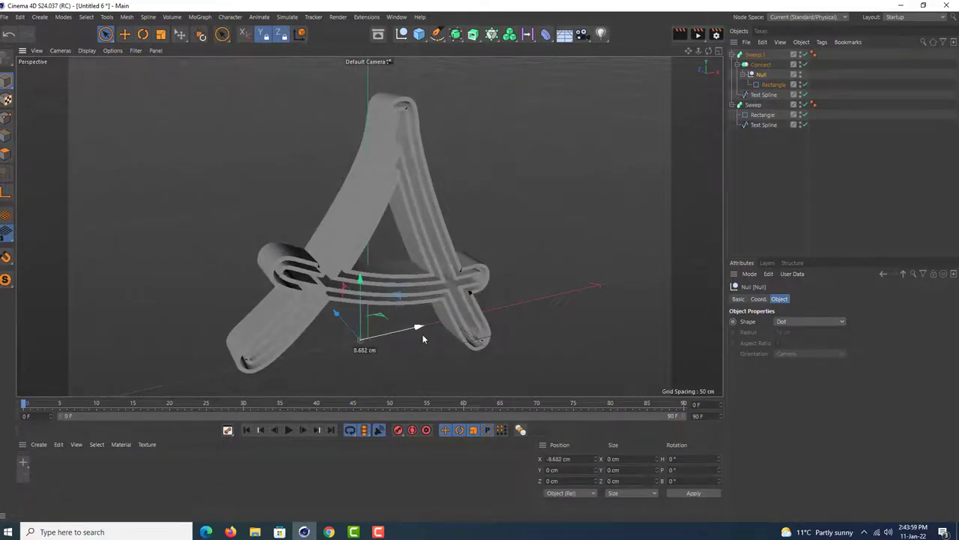
{"action": "left_click_drag", "start_coordinate": [409, 208], "coordinate": [356, 221], "text": "alt"}
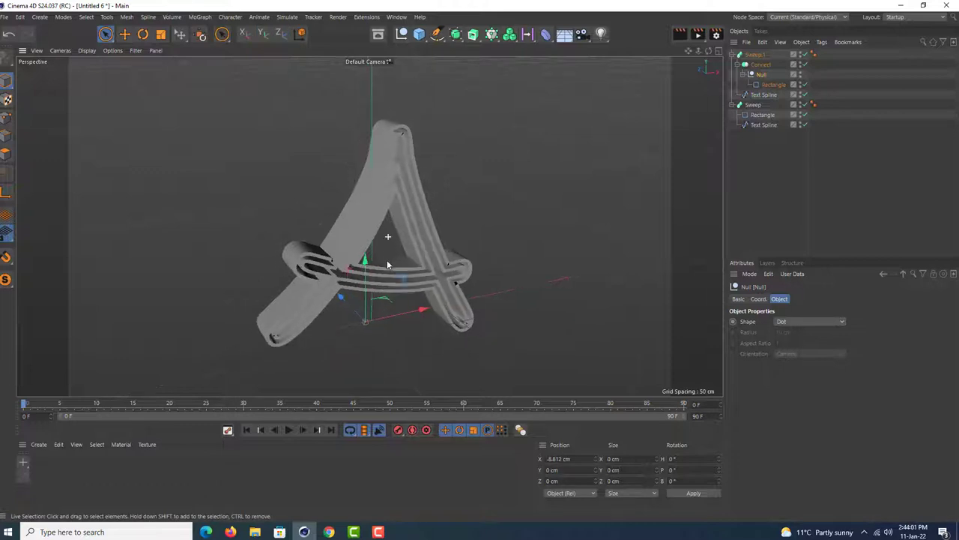
{"action": "right_click_drag", "start_coordinate": [356, 221], "coordinate": [466, 274], "text": "alt"}
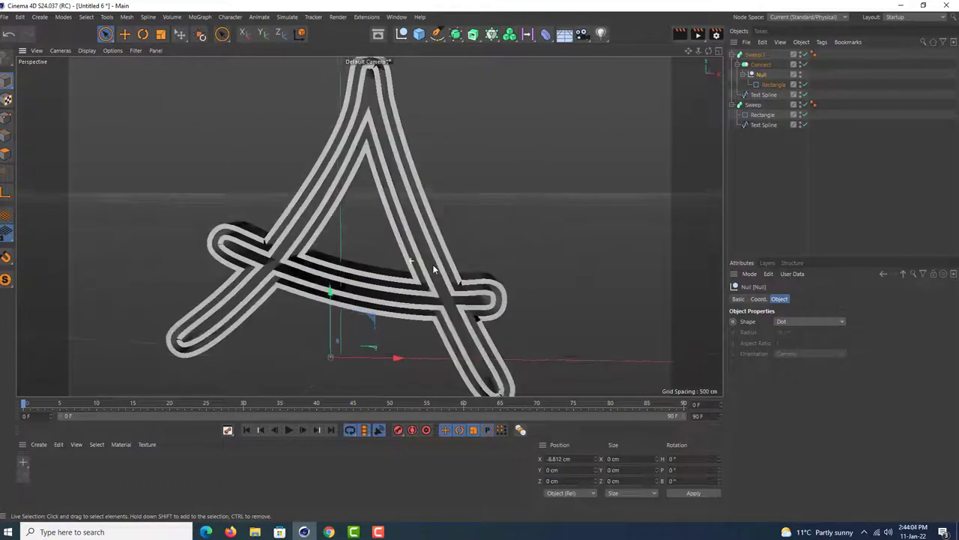
{"action": "mouse_move", "coordinate": [466, 274]}
{"action": "left_mouse_down", "text": "alt"}
{"action": "mouse_move", "coordinate": [368, 229]}
{"action": "mouse_move", "coordinate": [568, 223]}
{"action": "left_mouse_up", "text": "alt"}
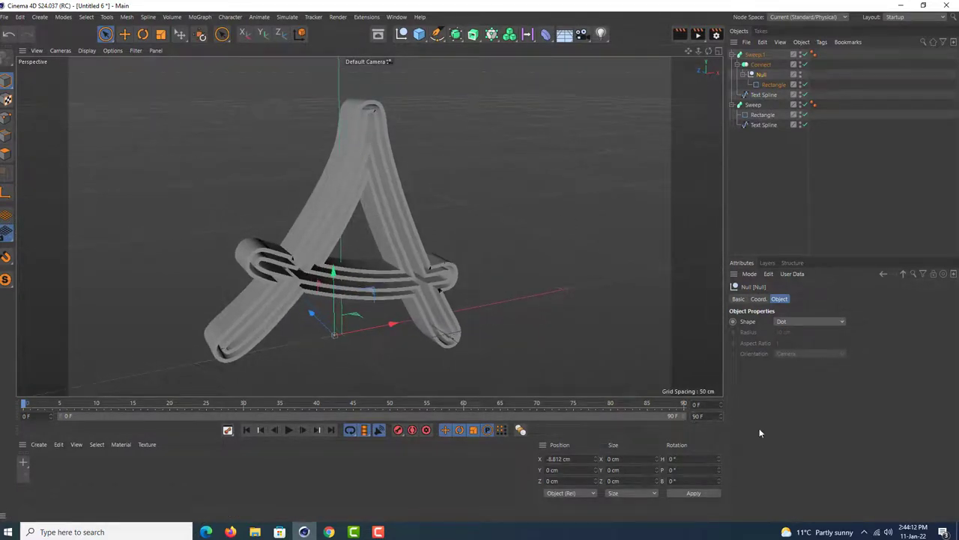
Set the animation end to 390 frames and keyframe the original Sweep's End Growth
{"action": "type", "text": "3"}
{"action": "key", "text": "Return"}
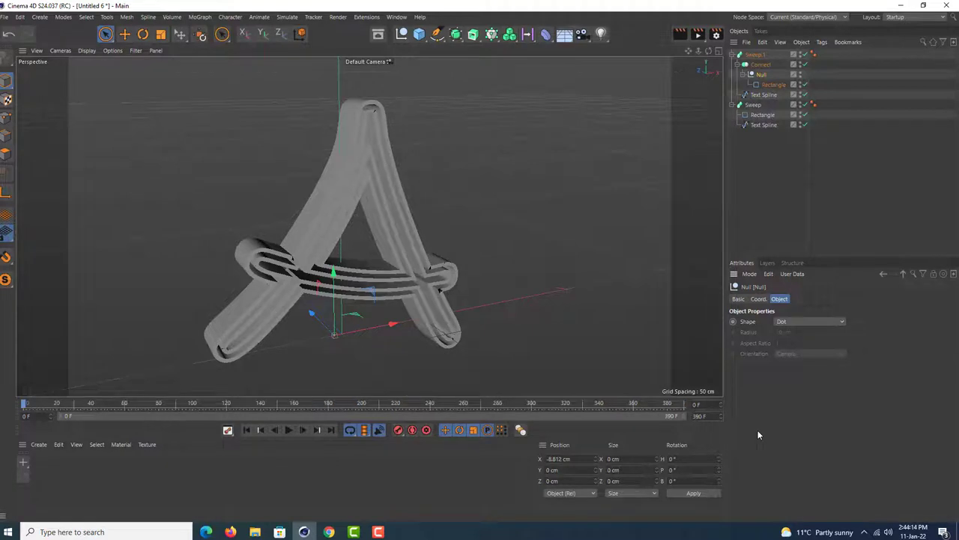
{"action": "left_click", "coordinate": [753, 105]}
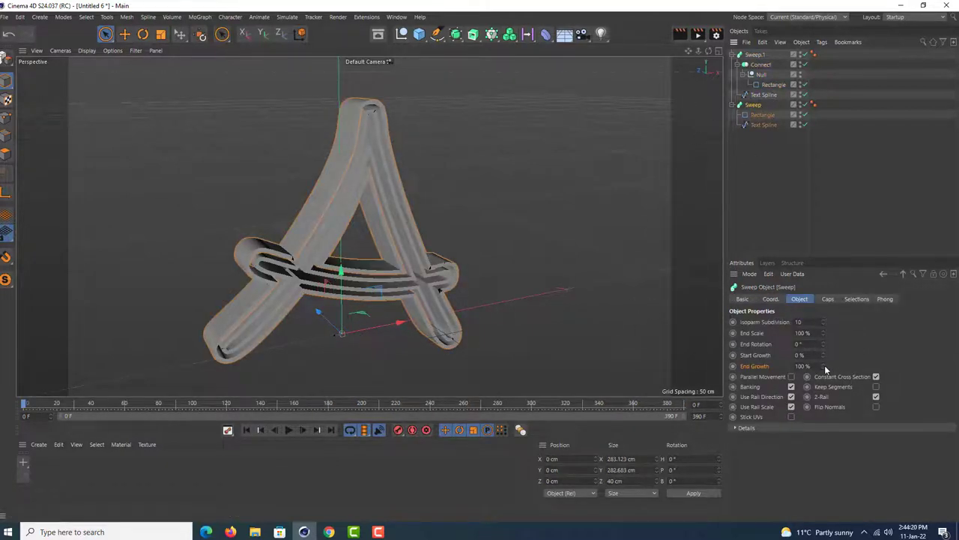
{"action": "left_click_drag", "start_coordinate": [824, 364], "coordinate": [824, 434]}
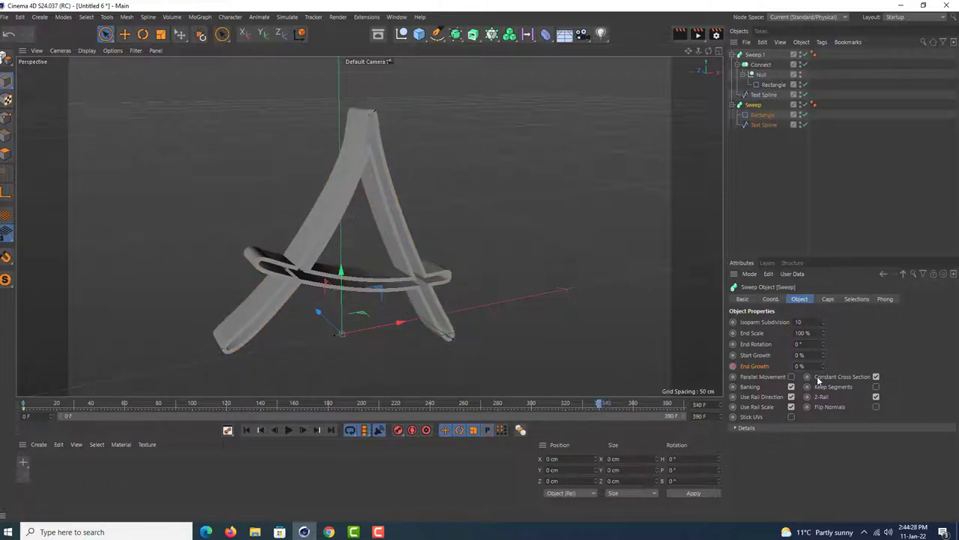
{"action": "left_click_drag", "start_coordinate": [823, 366], "coordinate": [823, 315]}
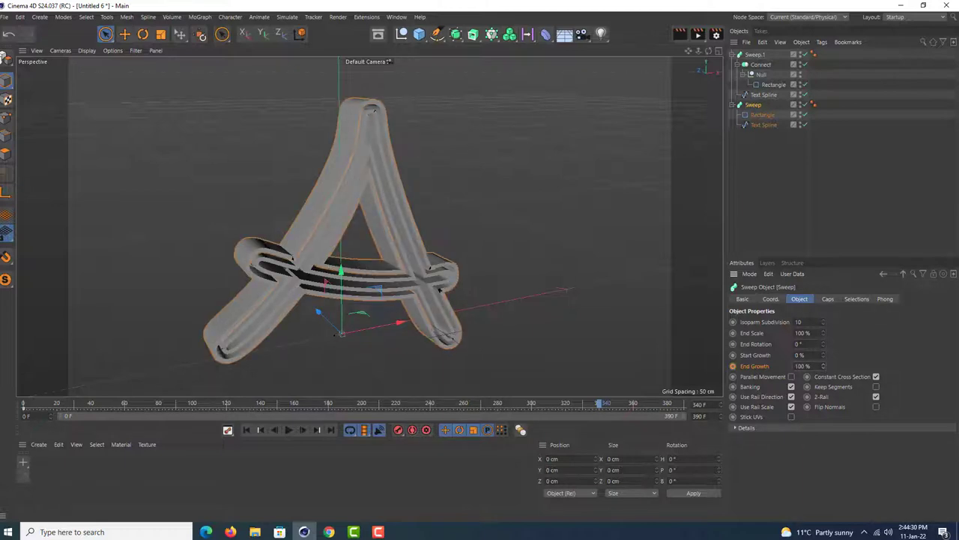
{"action": "left_click", "coordinate": [733, 366]}
Make the End Growth keys at frames 0 and 340 Linear and scrub to preview the growth
{"action": "left_click_drag", "start_coordinate": [599, 404], "coordinate": [577, 406]}
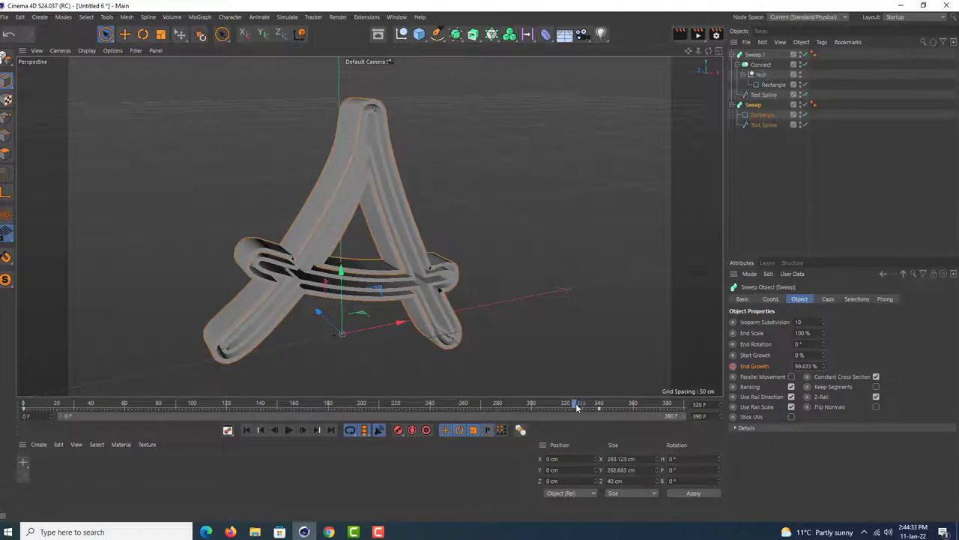
{"action": "left_click", "coordinate": [600, 407]}
{"action": "left_click", "coordinate": [817, 312]}
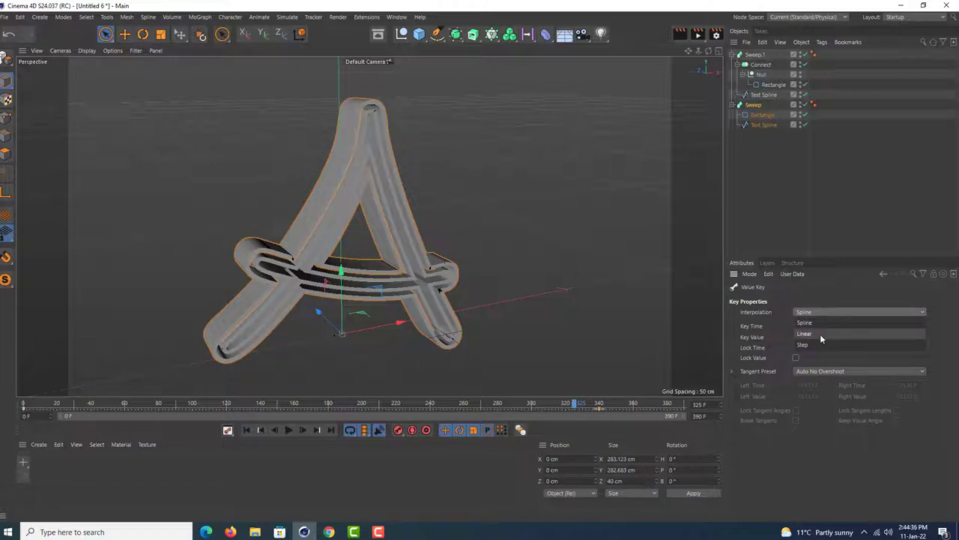
{"action": "left_click", "coordinate": [820, 334]}
{"action": "left_click", "coordinate": [23, 411]}
{"action": "left_click", "coordinate": [843, 309]}
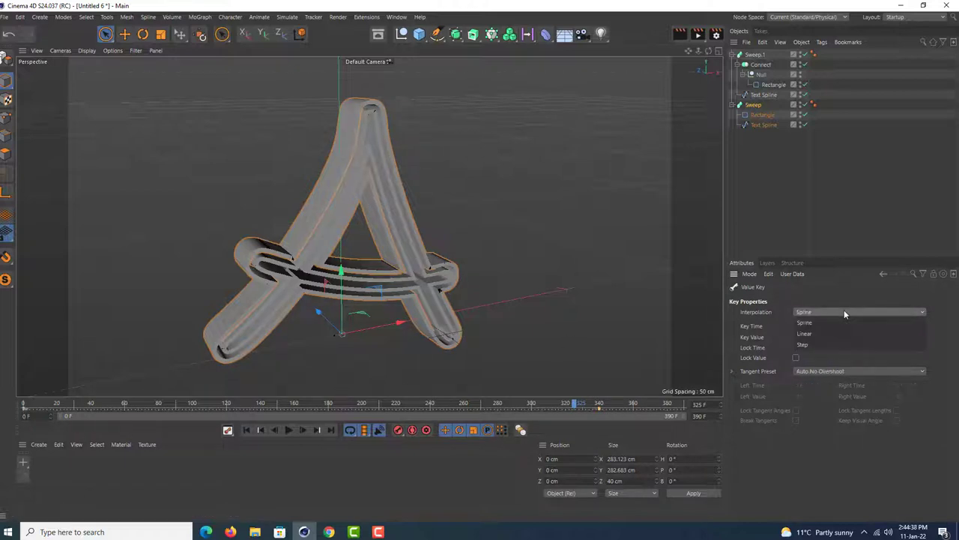
{"action": "left_click", "coordinate": [844, 322]}
{"action": "mouse_move", "coordinate": [571, 405]}
{"action": "left_mouse_down"}
{"action": "mouse_move", "coordinate": [311, 406]}
{"action": "mouse_move", "coordinate": [71, 393]}
{"action": "mouse_move", "coordinate": [411, 392]}
{"action": "mouse_move", "coordinate": [55, 389]}
{"action": "left_mouse_up"}
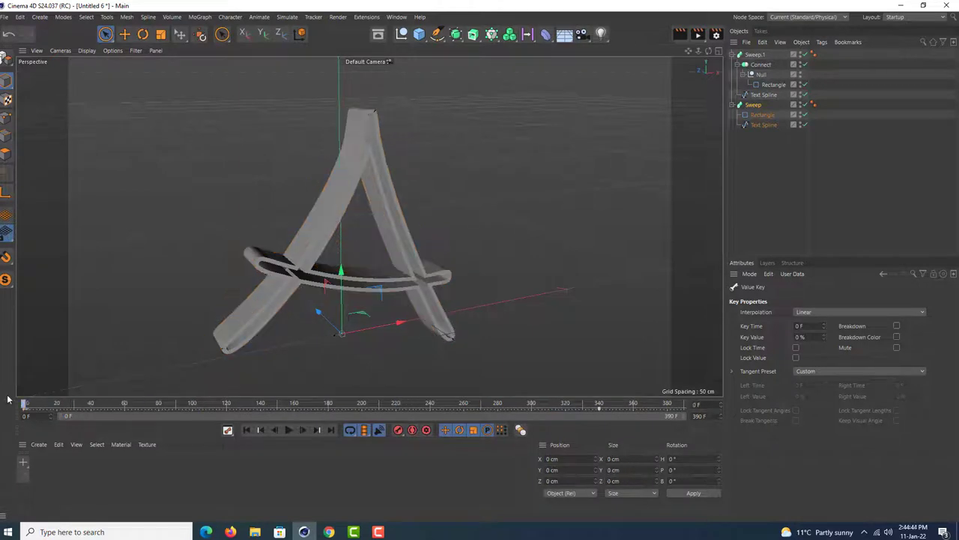
{"action": "left_click", "coordinate": [754, 56]}
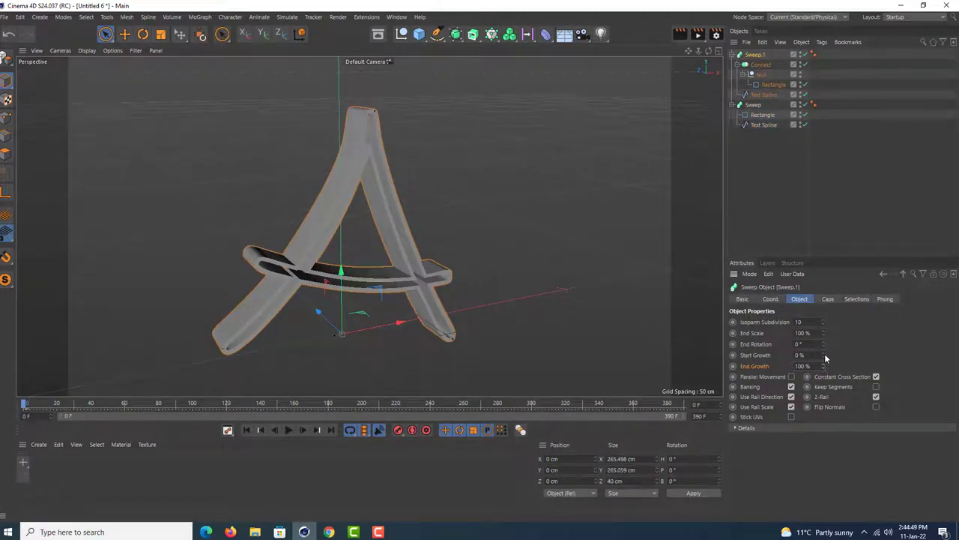
Keyframe Sweep.1's Start Growth at 100 % on frame 0 and 0 % on frame 340
{"action": "left_click_drag", "start_coordinate": [824, 353], "coordinate": [825, 304]}
{"action": "left_click", "coordinate": [733, 354]}
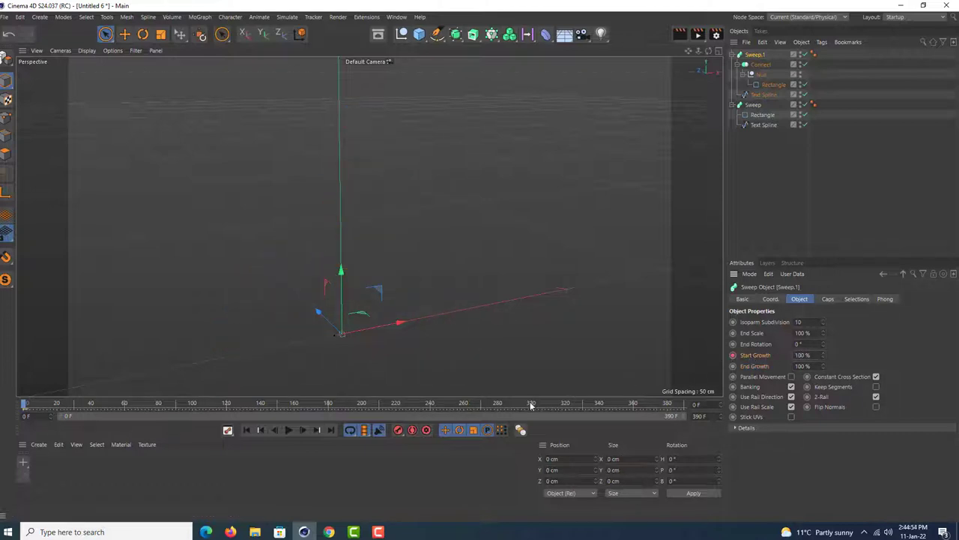
{"action": "left_click_drag", "start_coordinate": [611, 406], "coordinate": [601, 407]}
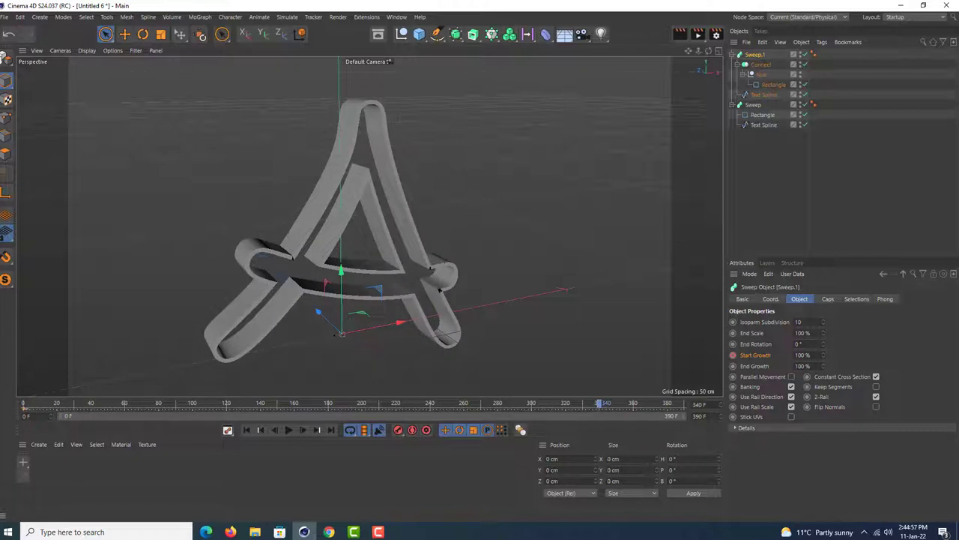
{"action": "left_click_drag", "start_coordinate": [825, 358], "coordinate": [830, 351]}
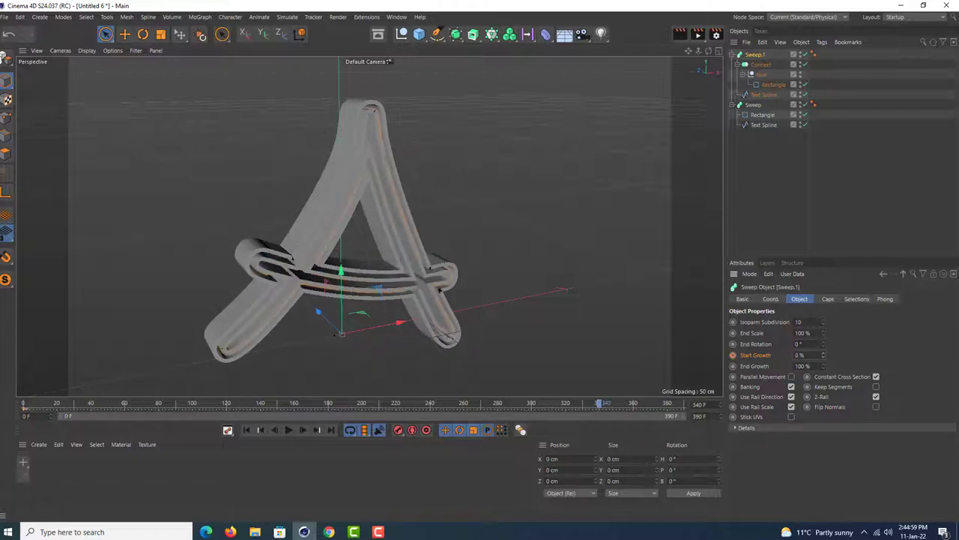
{"action": "left_click_drag", "start_coordinate": [592, 406], "coordinate": [492, 405]}
Make both Start Growth keys Linear and play the animation from frame 0 to preview it
{"action": "left_click", "coordinate": [599, 408]}
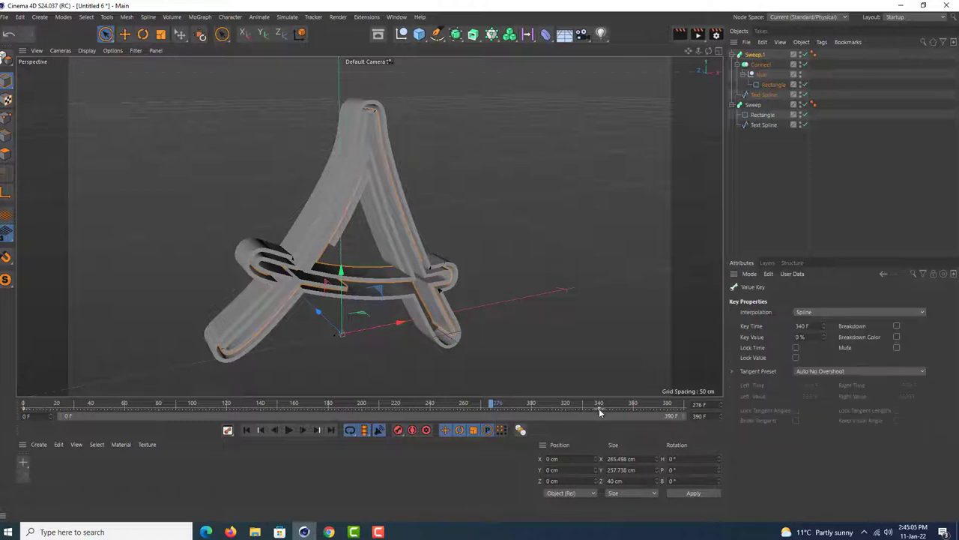
{"action": "left_click", "coordinate": [845, 312]}
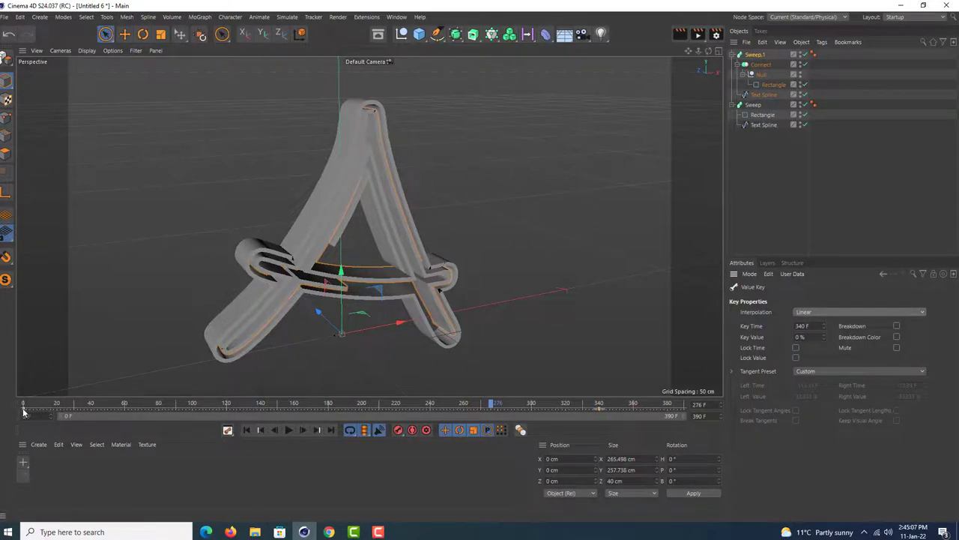
{"action": "left_click", "coordinate": [23, 411]}
{"action": "left_click", "coordinate": [831, 312]}
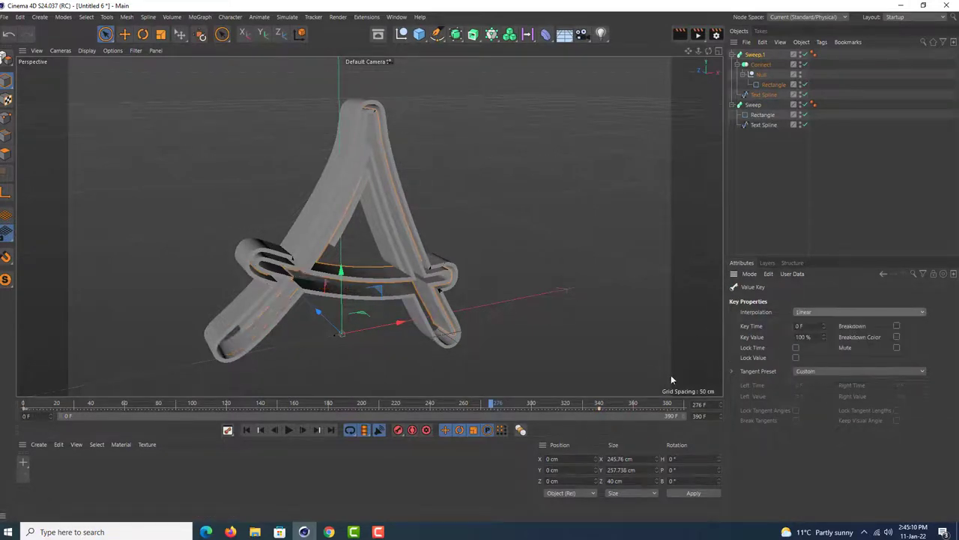
{"action": "left_click", "coordinate": [259, 429]}
{"action": "left_click", "coordinate": [288, 429]}
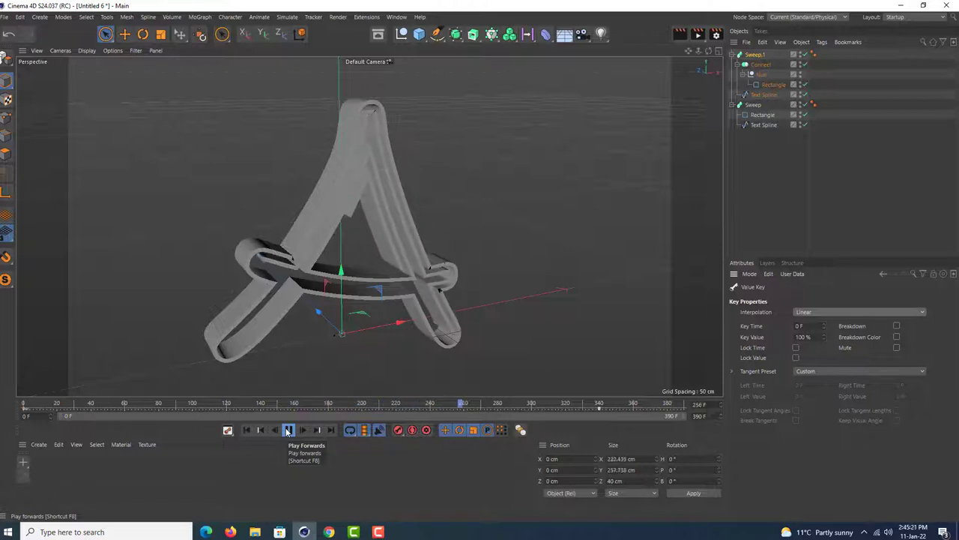
{"action": "left_click", "coordinate": [288, 430]}
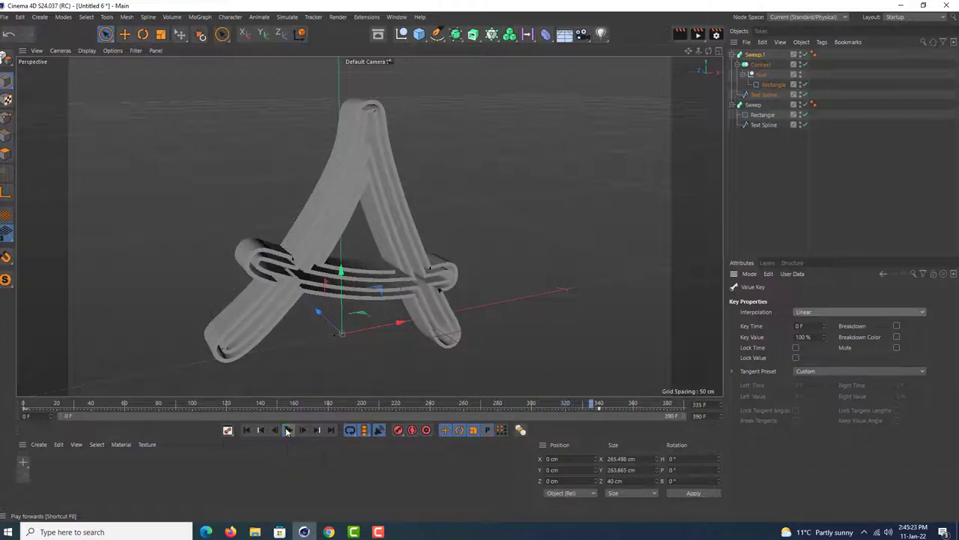
{"action": "mouse_move", "coordinate": [346, 297]}
{"action": "left_mouse_down", "text": "alt"}
{"action": "mouse_move", "coordinate": [387, 242]}
{"action": "mouse_move", "coordinate": [374, 228]}
{"action": "left_mouse_up", "text": "alt"}
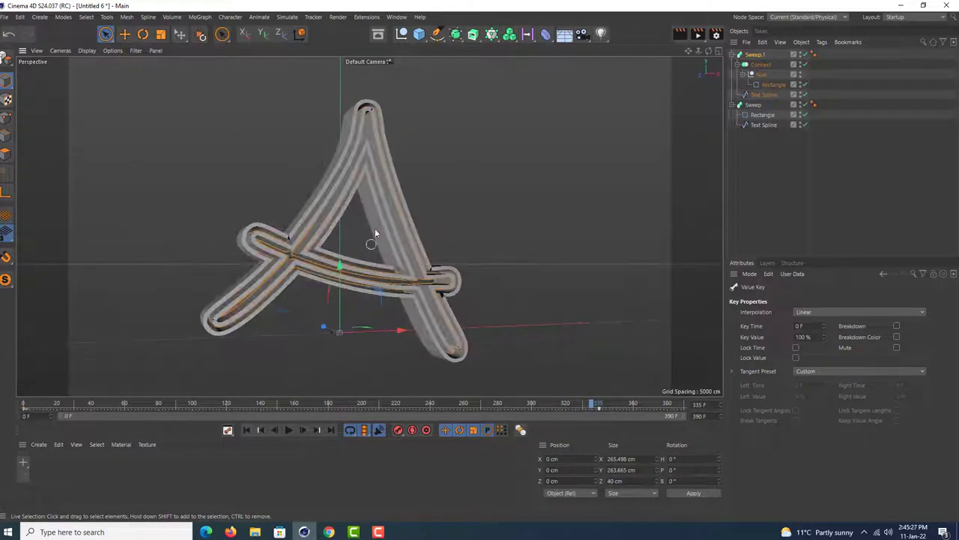
Reduce the parallel-ribbon rectangle profile's width to 2.07 cm
{"action": "left_click", "coordinate": [761, 114]}
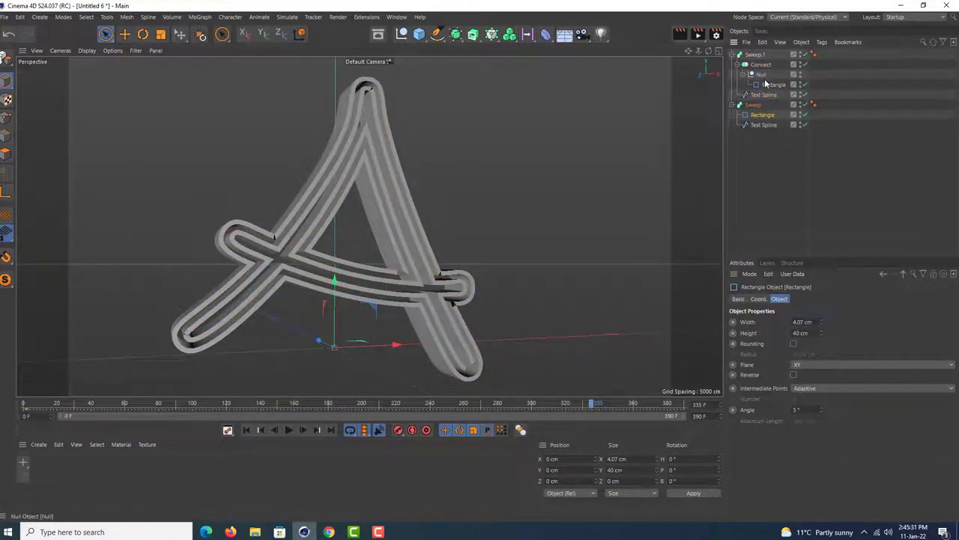
{"action": "left_click", "coordinate": [765, 83]}
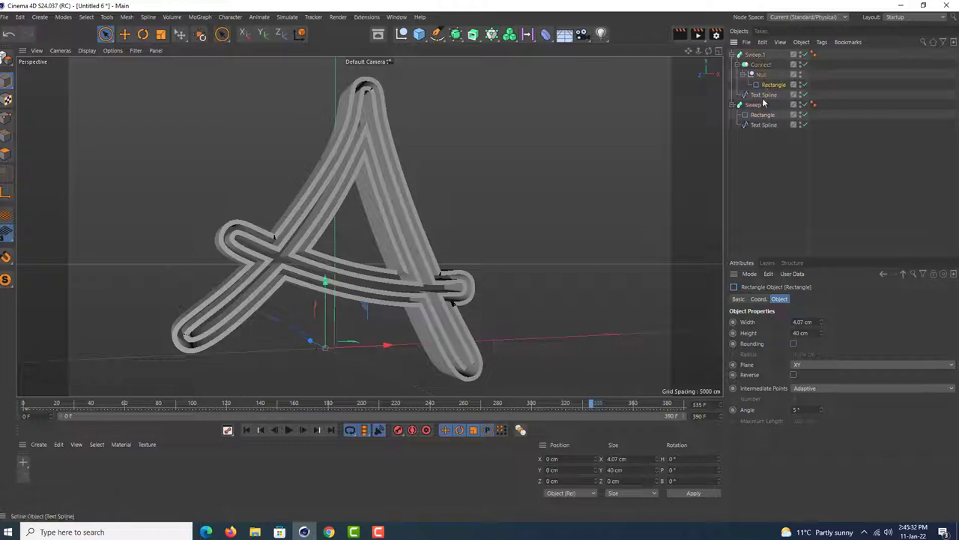
{"action": "left_click", "coordinate": [821, 326]}
{"action": "left_click", "coordinate": [821, 326]}
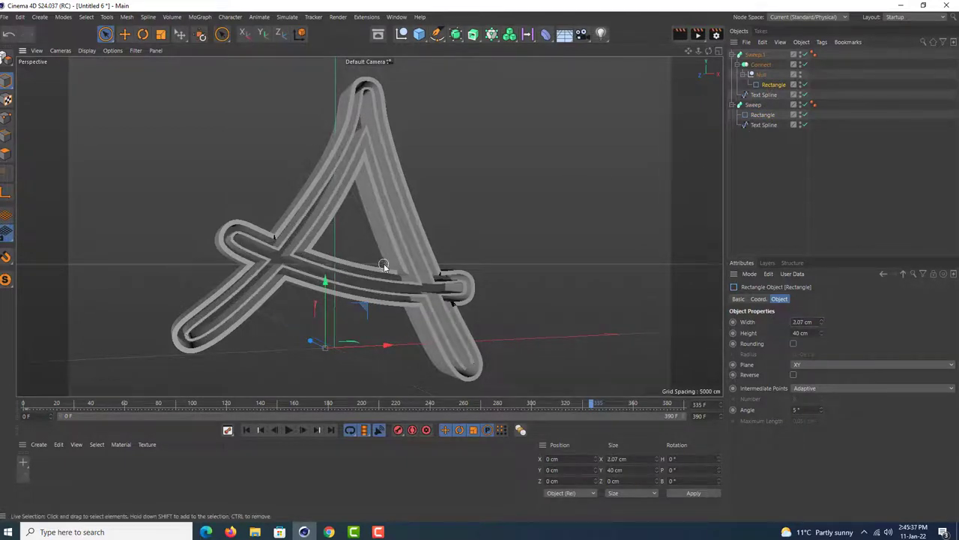
{"action": "mouse_move", "coordinate": [383, 264]}
{"action": "left_mouse_down", "text": "alt"}
{"action": "mouse_move", "coordinate": [327, 281]}
{"action": "mouse_move", "coordinate": [371, 283]}
{"action": "left_mouse_up", "text": "alt"}
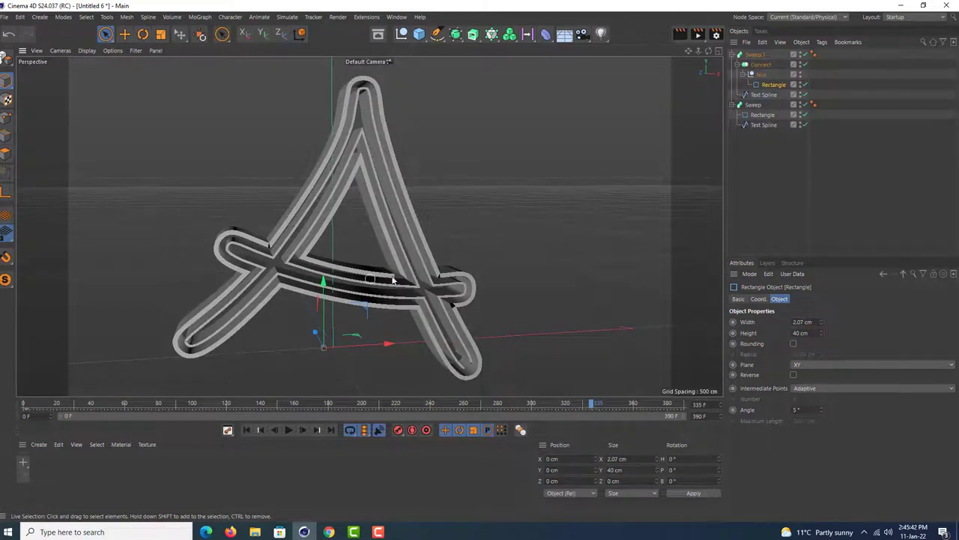
Lower the other profile's width to 2.07 cm, then set the first back to 3.07 cm
{"action": "left_click", "coordinate": [763, 115]}
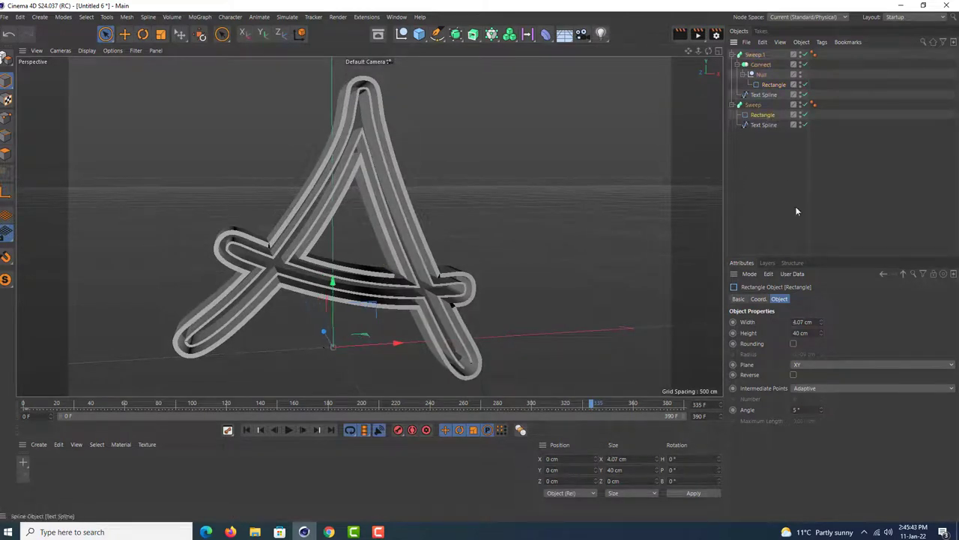
{"action": "left_click", "coordinate": [821, 327]}
{"action": "left_click", "coordinate": [821, 327]}
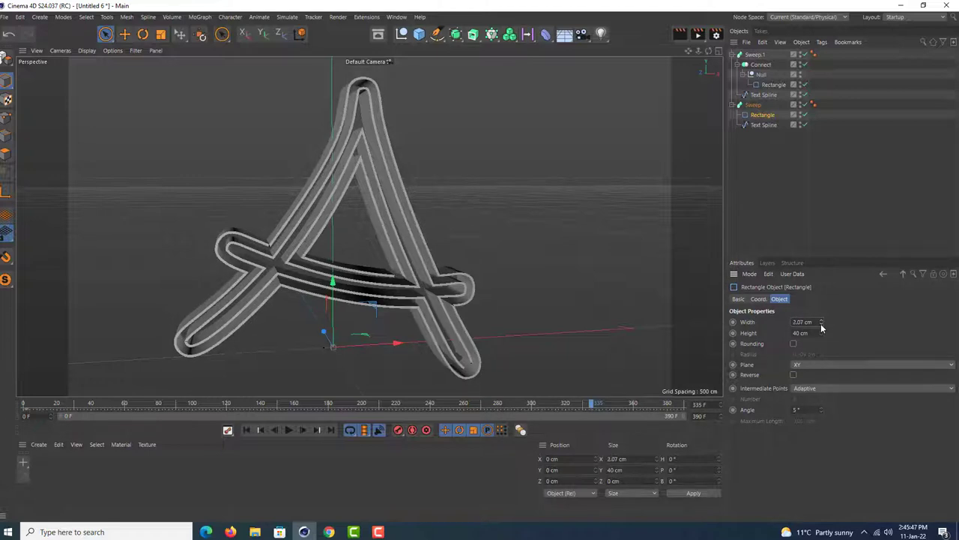
{"action": "left_click", "coordinate": [757, 85]}
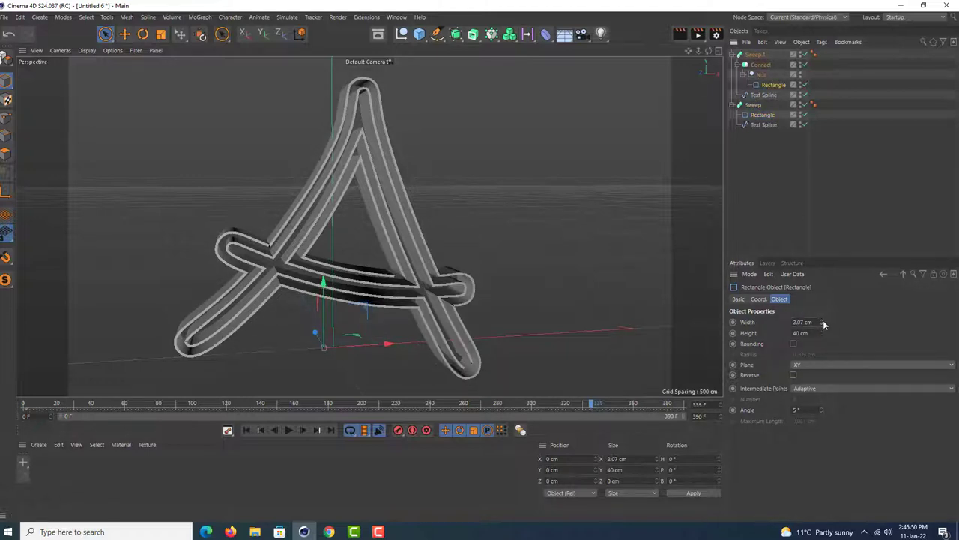
{"action": "left_click", "coordinate": [822, 320]}
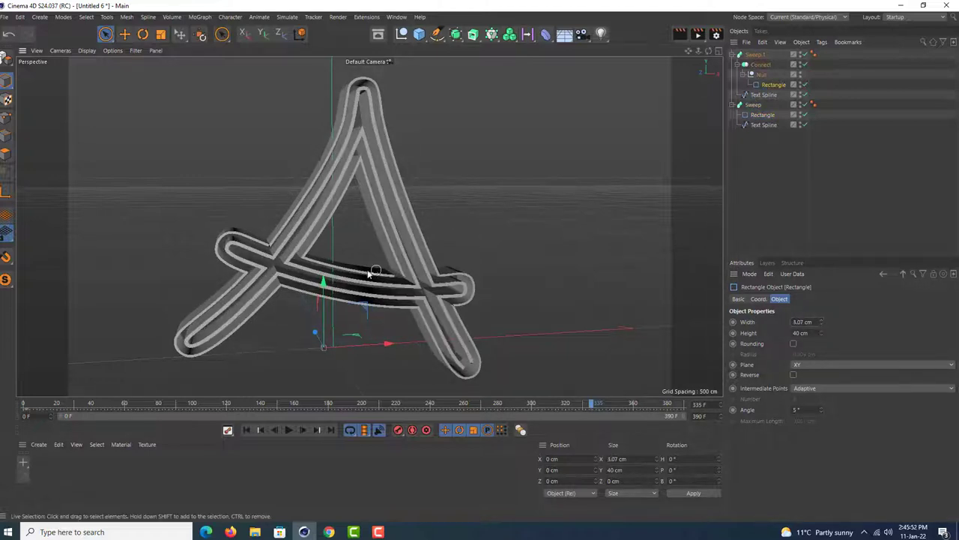
Play the sweep growth animation from the first frame, then stop it
{"action": "left_click_drag", "start_coordinate": [368, 273], "coordinate": [380, 371], "text": "alt"}
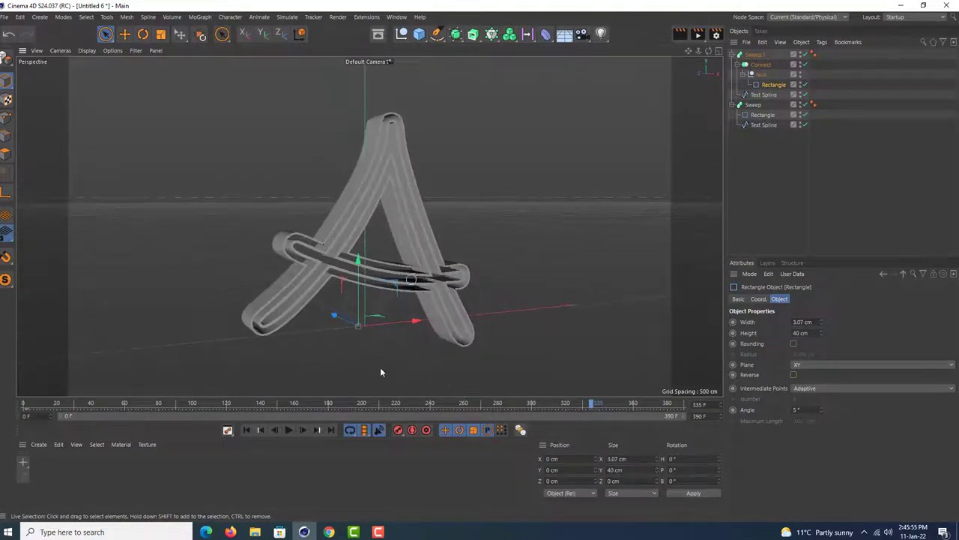
{"action": "left_click", "coordinate": [247, 429]}
{"action": "left_click", "coordinate": [289, 430]}
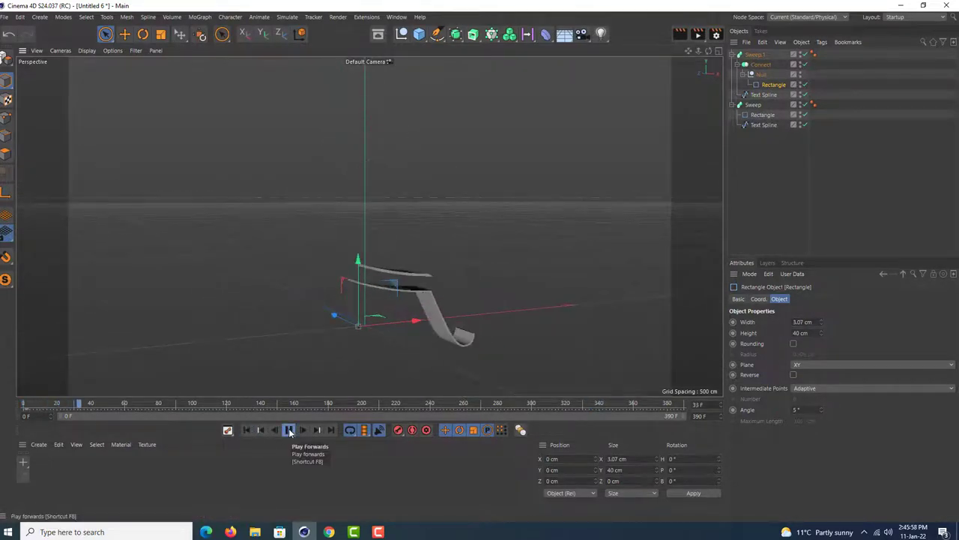
{"action": "left_click", "coordinate": [289, 429]}
At frame 0, add a Target Camera aimed at a new Null and view through it
{"action": "key", "text": "shift+f"}
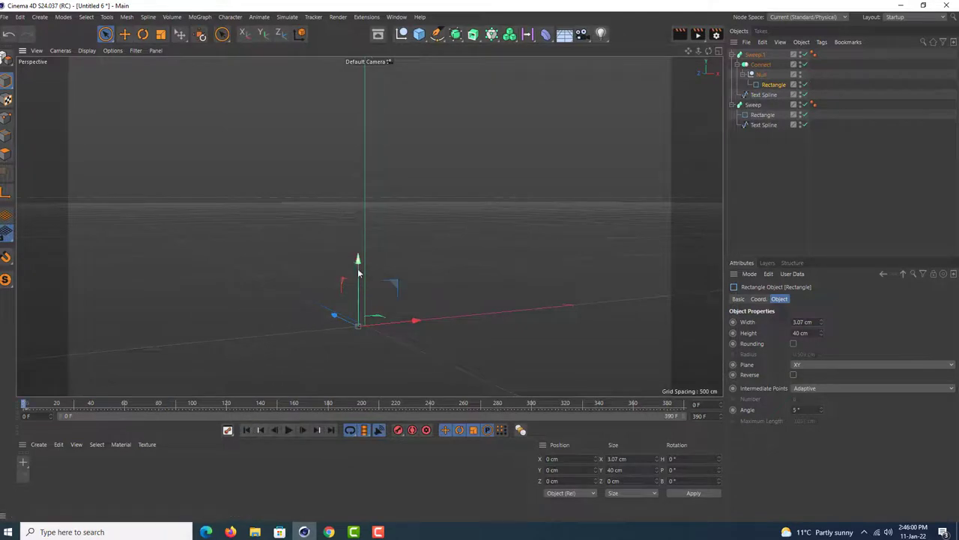
{"action": "scroll", "coordinate": [358, 274], "scroll_direction": "down", "scroll_amount": 2}
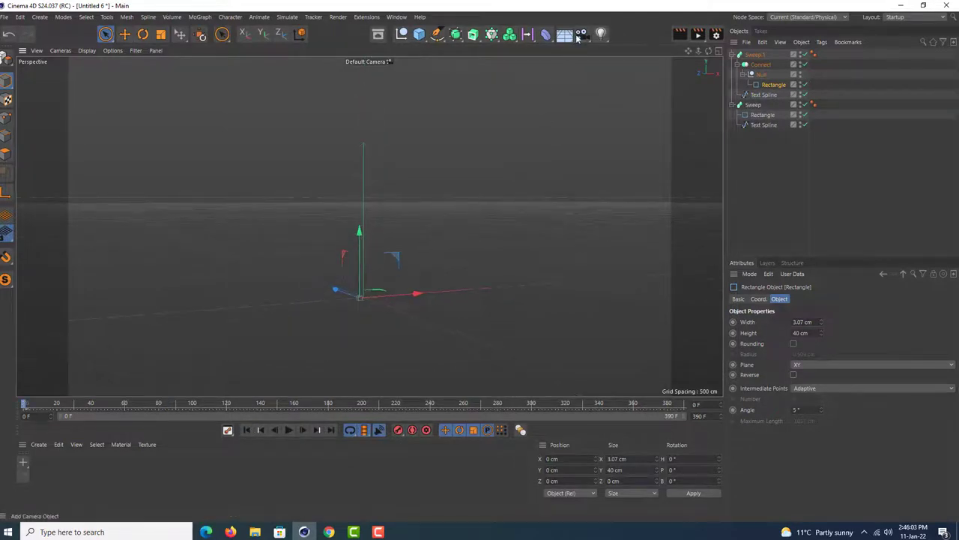
{"action": "left_click", "coordinate": [578, 37]}
{"action": "left_click", "coordinate": [626, 74]}
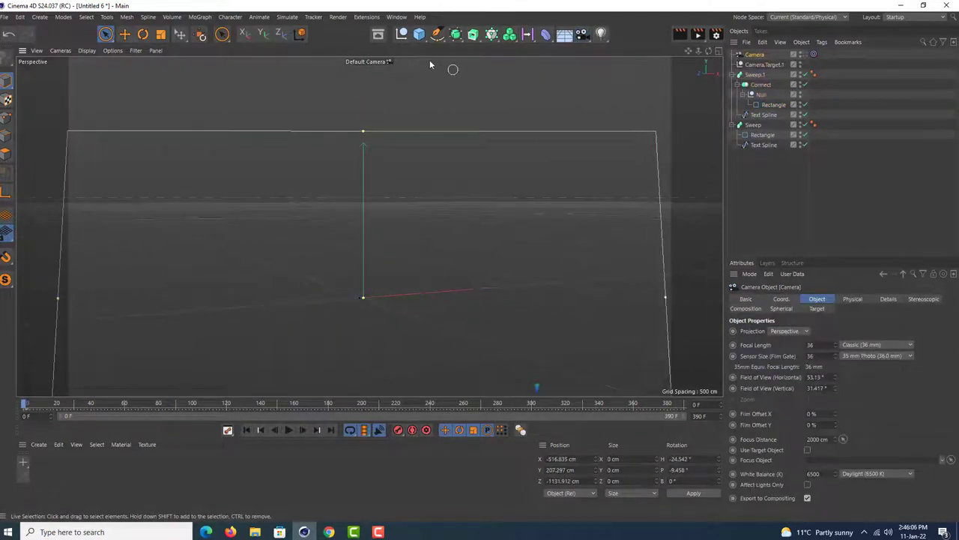
{"action": "left_click", "coordinate": [402, 34]}
{"action": "left_click", "coordinate": [803, 64]}
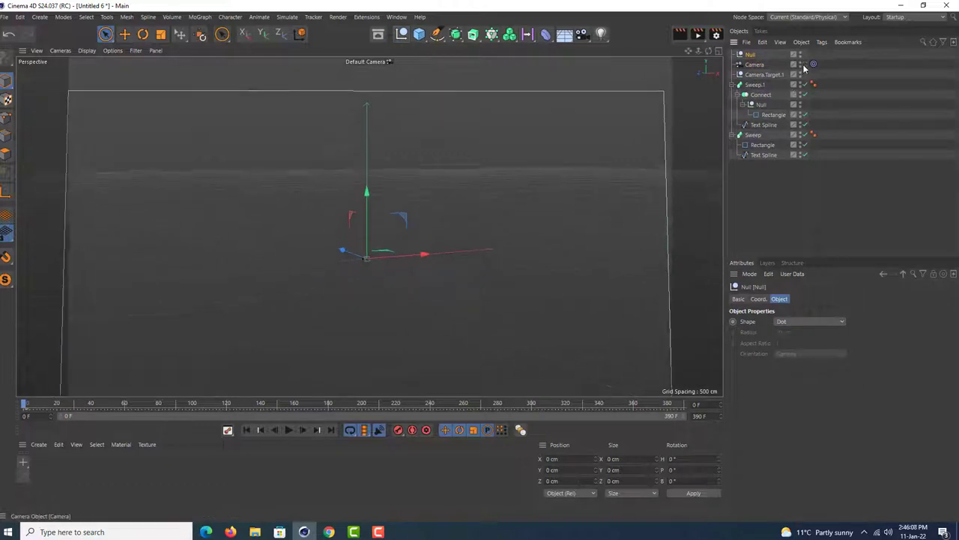
{"action": "left_click", "coordinate": [814, 63]}
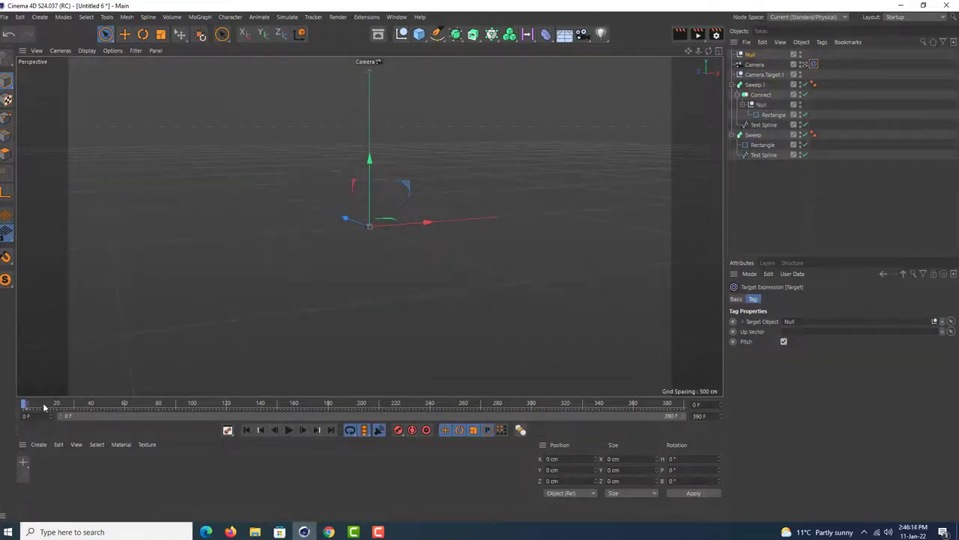
Scrub a few frames ahead to preview the sweep through the camera and check the recording options
{"action": "mouse_move", "coordinate": [43, 407]}
{"action": "left_mouse_down"}
{"action": "mouse_move", "coordinate": [101, 414]}
{"action": "mouse_move", "coordinate": [20, 421]}
{"action": "left_mouse_up"}
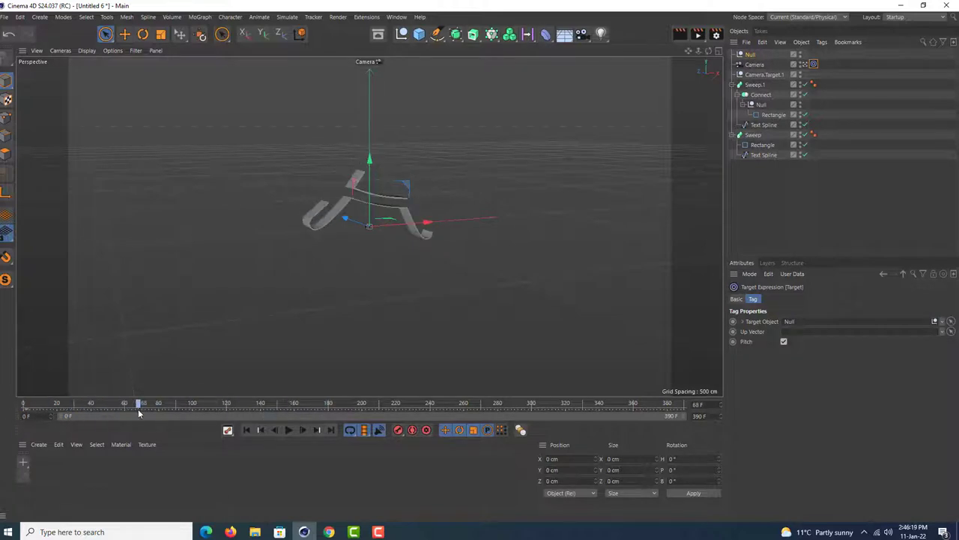
{"action": "left_click_drag", "start_coordinate": [138, 412], "coordinate": [151, 412]}
{"action": "left_click", "coordinate": [398, 431]}
{"action": "left_click", "coordinate": [750, 55]}
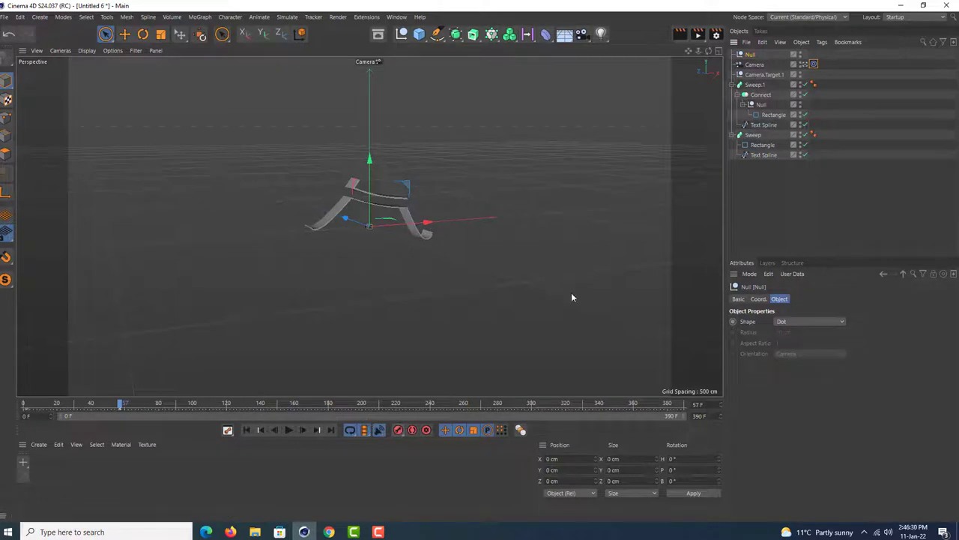
Select the Camera and orbit it to a low, horizon-level angle at the animation's start
{"action": "left_click", "coordinate": [754, 64]}
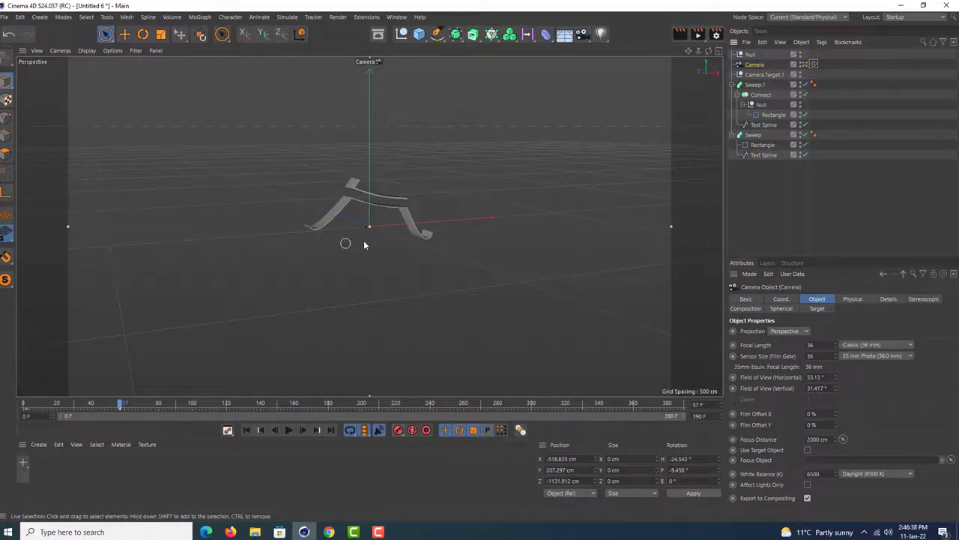
{"action": "scroll", "coordinate": [365, 217], "scroll_direction": "up", "scroll_amount": 3}
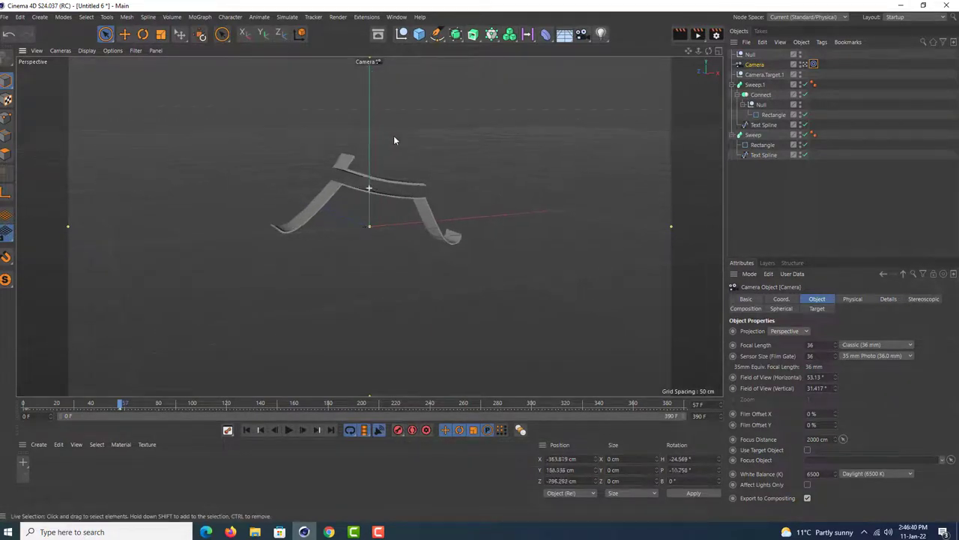
{"action": "scroll", "coordinate": [388, 154], "scroll_direction": "up", "scroll_amount": 2}
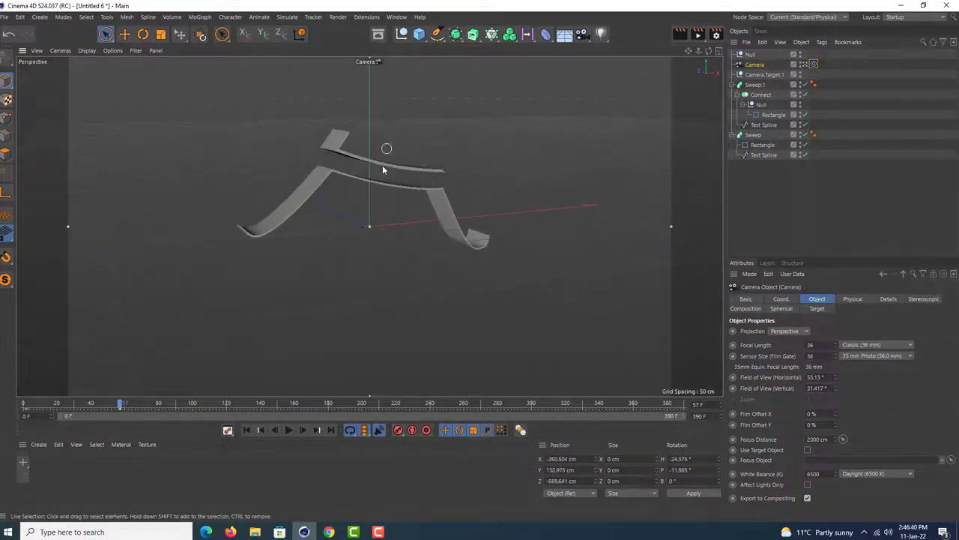
{"action": "left_click_drag", "start_coordinate": [413, 178], "coordinate": [427, 251], "text": "alt"}
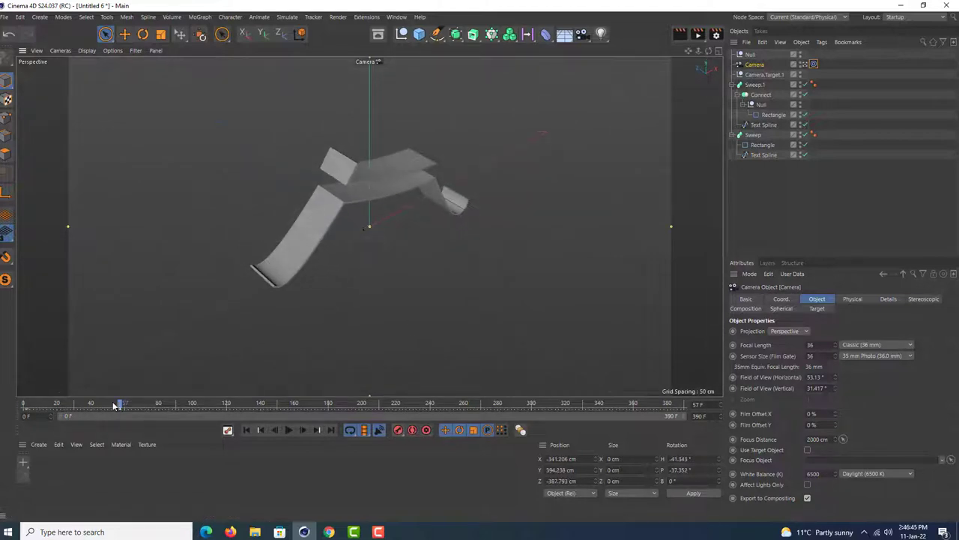
{"action": "left_click_drag", "start_coordinate": [117, 405], "coordinate": [23, 404]}
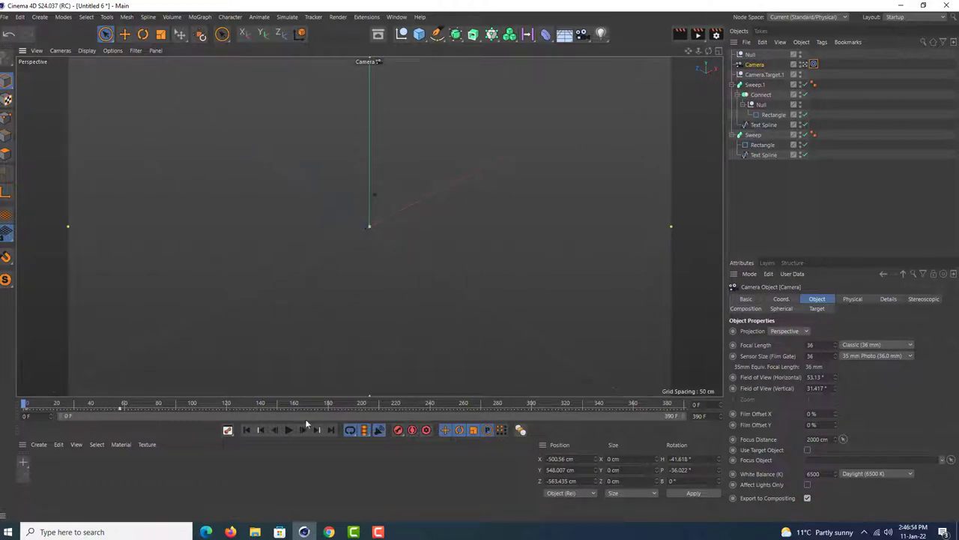
{"action": "left_click_drag", "start_coordinate": [27, 403], "coordinate": [35, 403]}
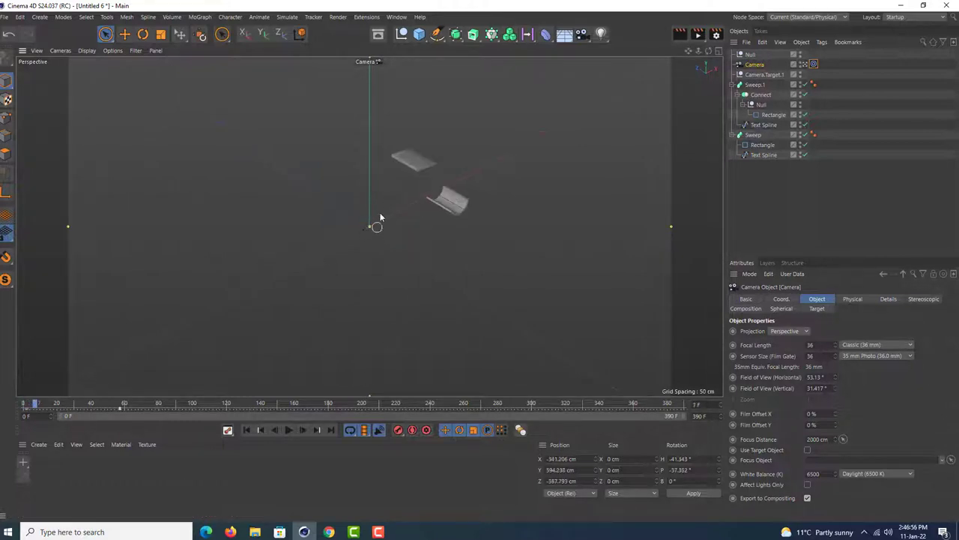
{"action": "left_click_drag", "start_coordinate": [413, 160], "coordinate": [413, 92], "text": "alt"}
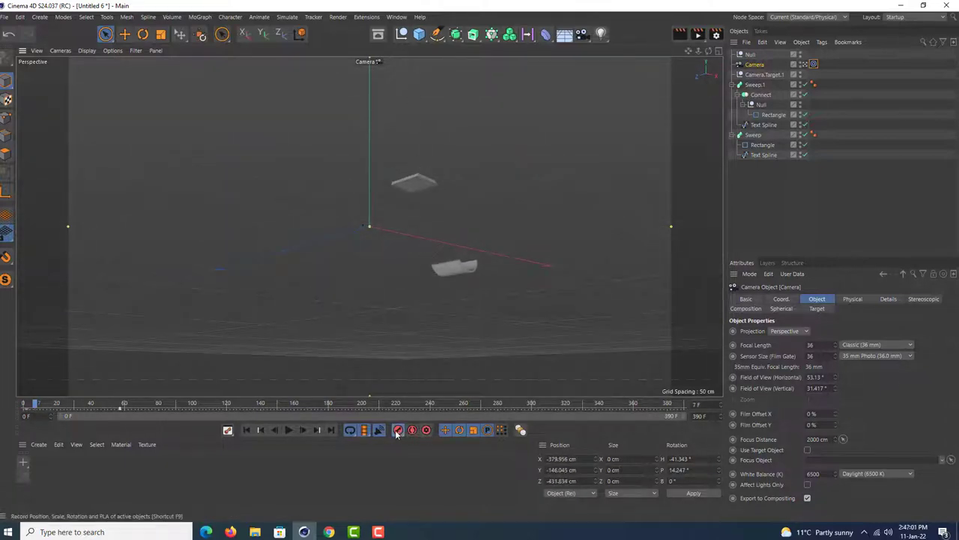
Set the camera keyframes at frame 0 and frame 57 to Linear interpolation
{"action": "left_click", "coordinate": [24, 412]}
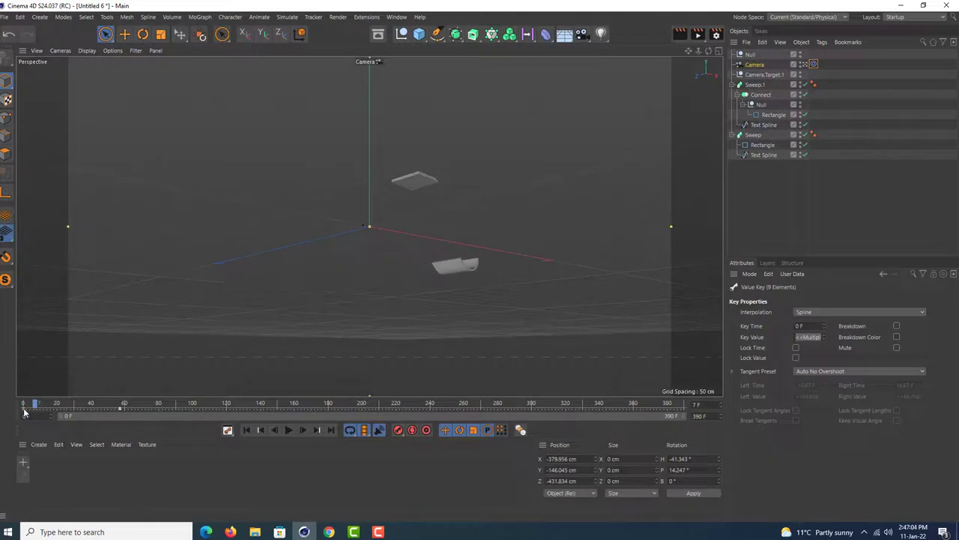
{"action": "left_click", "coordinate": [849, 313]}
{"action": "left_click", "coordinate": [846, 332]}
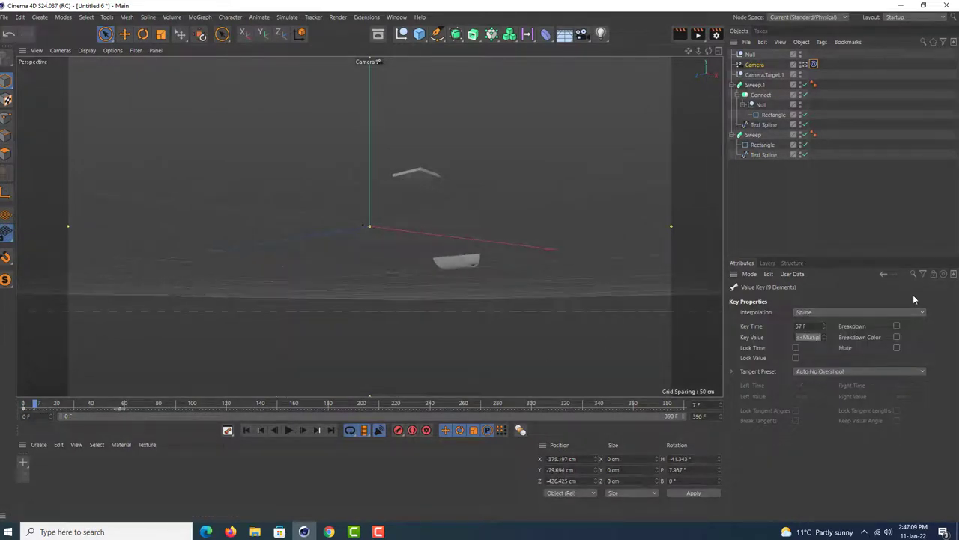
{"action": "left_click", "coordinate": [884, 312]}
{"action": "left_click", "coordinate": [813, 327]}
{"action": "left_click_drag", "start_coordinate": [35, 404], "coordinate": [294, 404]}
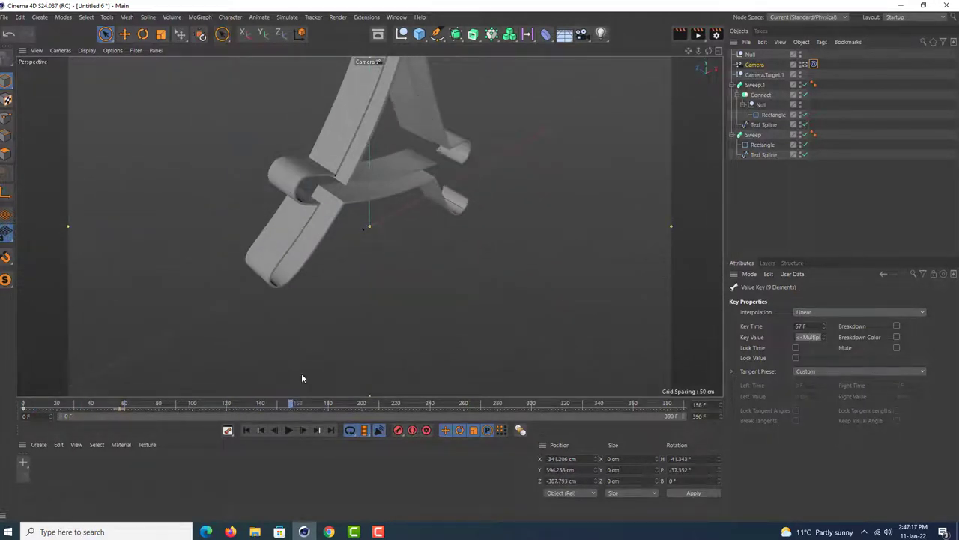
{"action": "left_click_drag", "start_coordinate": [421, 150], "coordinate": [311, 118], "text": "alt"}
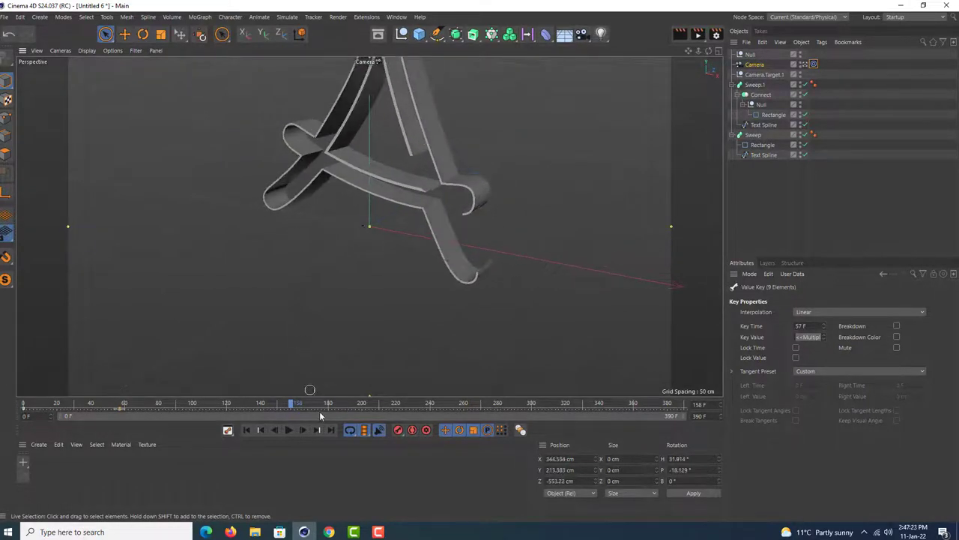
Record a camera key at frame 158 and raise the target Null to re-frame the A
{"action": "left_click", "coordinate": [398, 430]}
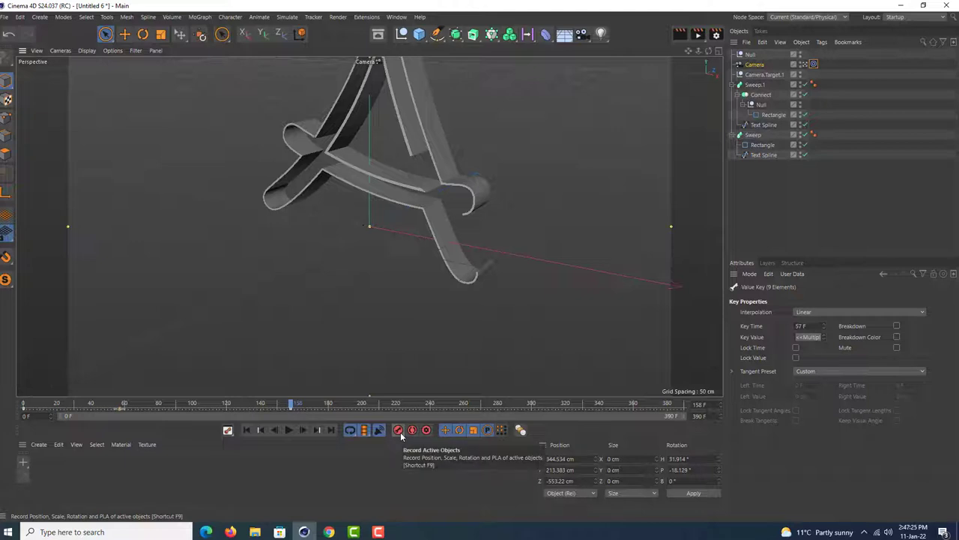
{"action": "left_click", "coordinate": [750, 55]}
{"action": "left_click_drag", "start_coordinate": [371, 163], "coordinate": [418, 184]}
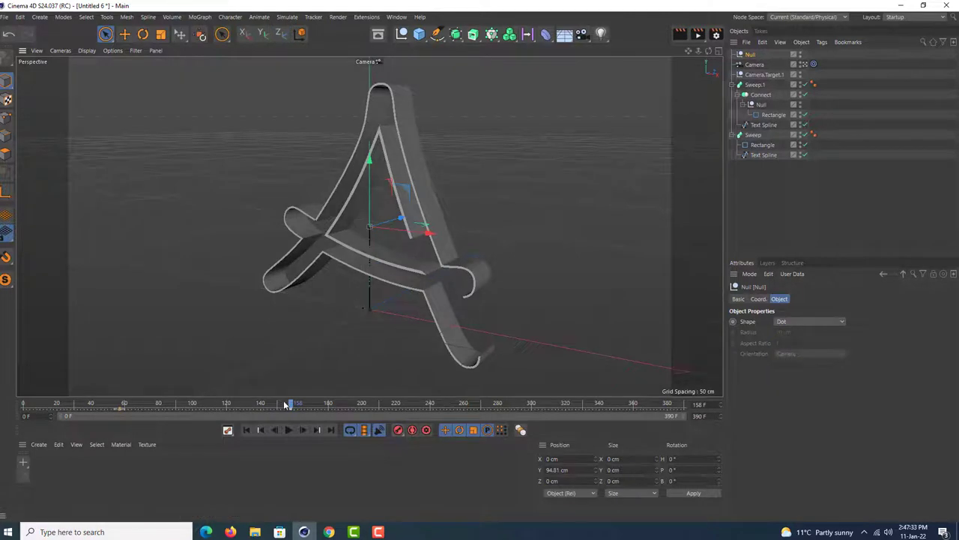
{"action": "mouse_move", "coordinate": [288, 404]}
{"action": "left_mouse_down"}
{"action": "mouse_move", "coordinate": [148, 405]}
{"action": "mouse_move", "coordinate": [200, 405]}
{"action": "left_mouse_up"}
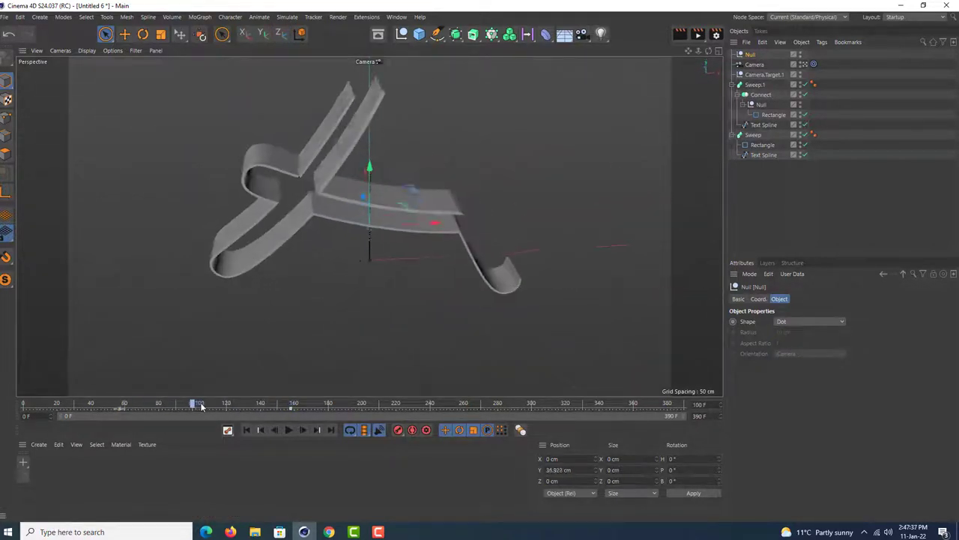
Re-orbit the camera at an earlier frame and raise the Null to 45.383 cm
{"action": "left_click", "coordinate": [755, 65]}
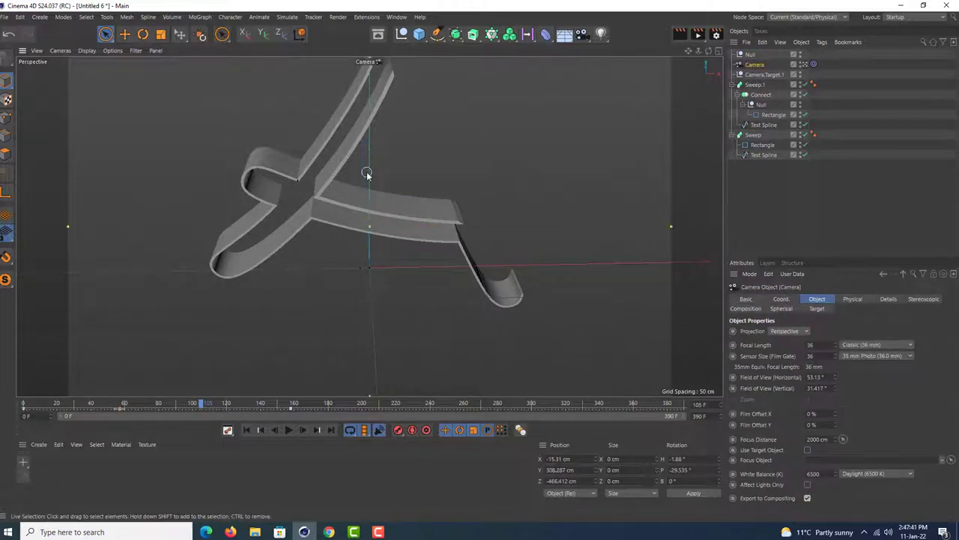
{"action": "left_click_drag", "start_coordinate": [365, 179], "coordinate": [376, 238], "text": "alt"}
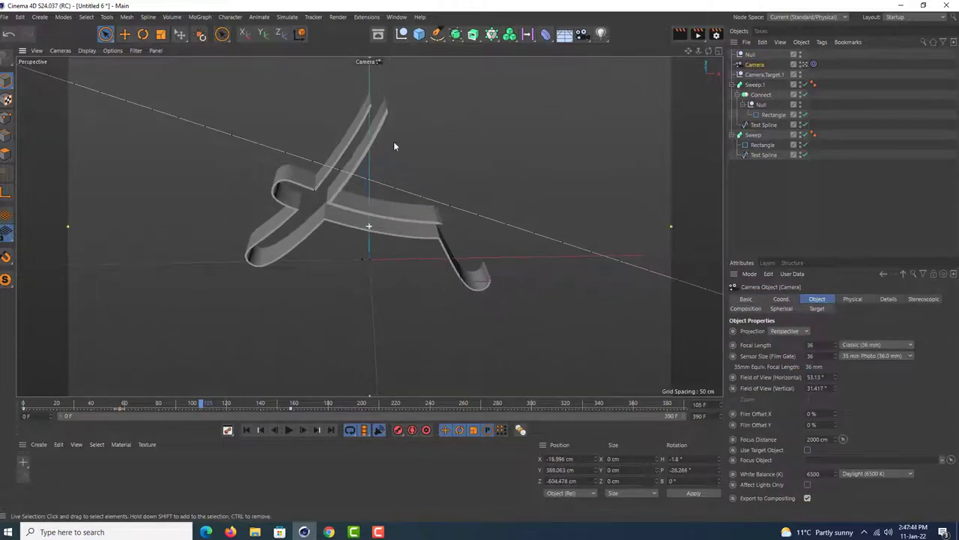
{"action": "left_click_drag", "start_coordinate": [405, 210], "coordinate": [441, 153], "text": "alt"}
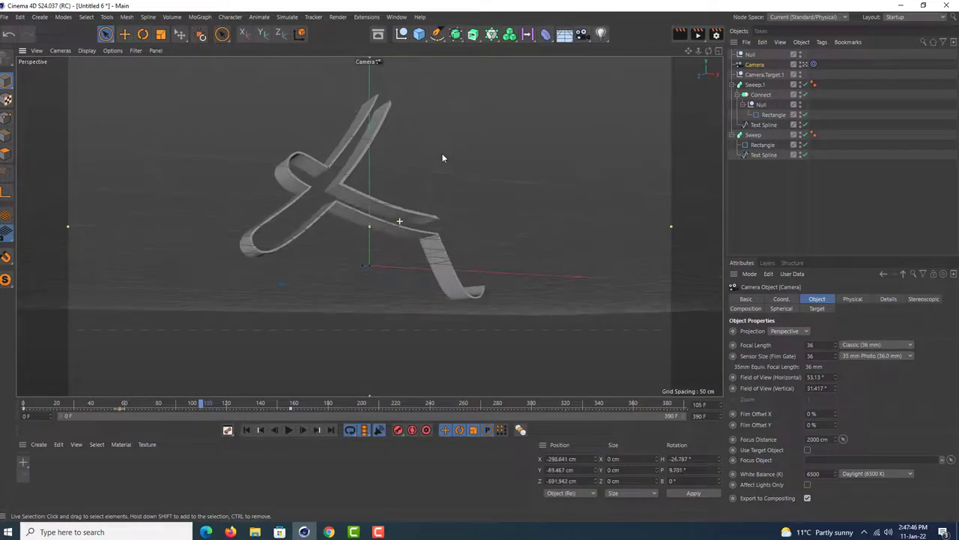
{"action": "mouse_move", "coordinate": [217, 405]}
{"action": "left_mouse_down"}
{"action": "mouse_move", "coordinate": [80, 402]}
{"action": "mouse_move", "coordinate": [235, 399]}
{"action": "mouse_move", "coordinate": [200, 403]}
{"action": "left_mouse_up"}
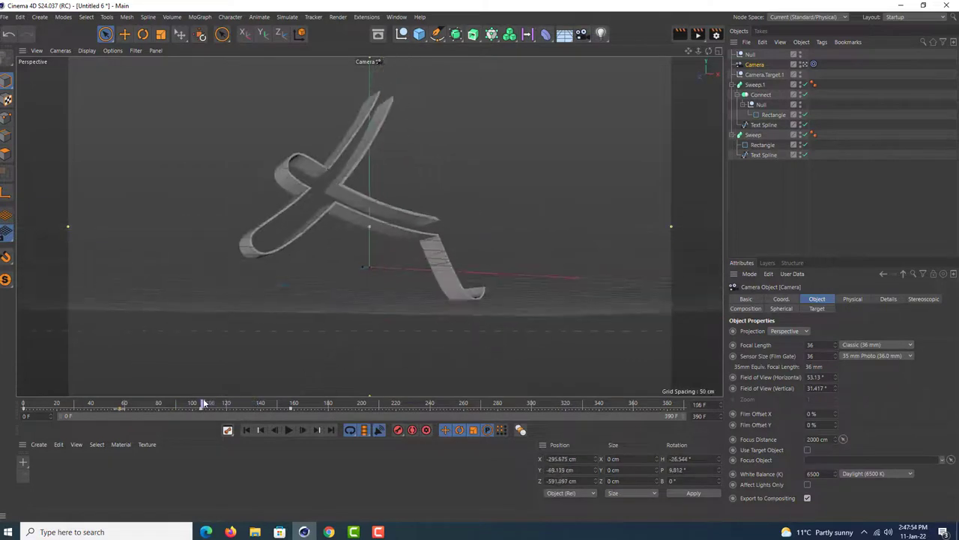
{"action": "left_click", "coordinate": [751, 54]}
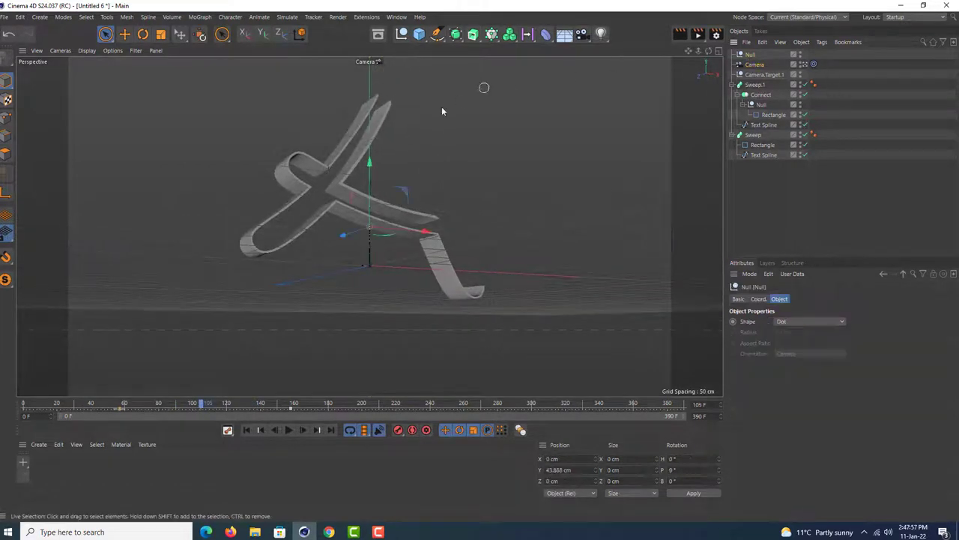
{"action": "left_click_drag", "start_coordinate": [369, 195], "coordinate": [375, 141]}
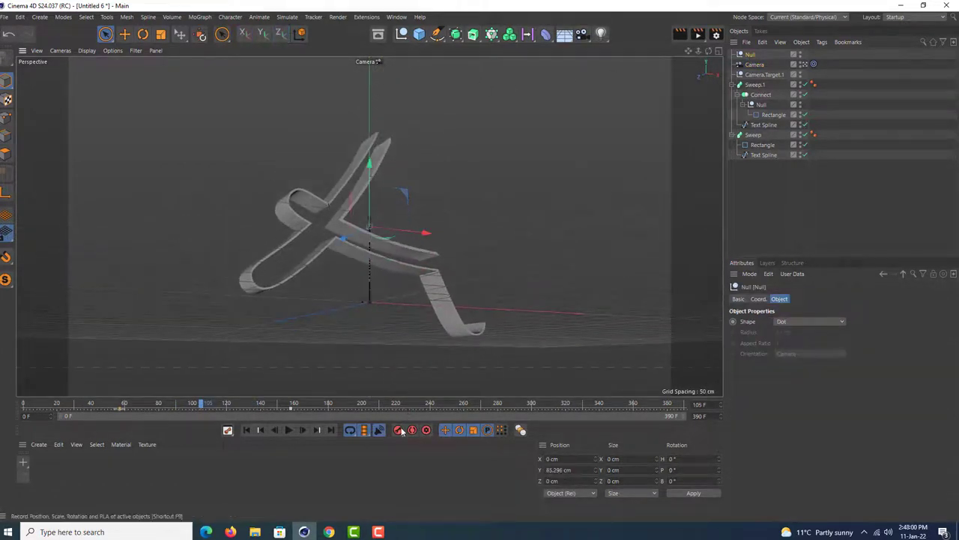
{"action": "left_click_drag", "start_coordinate": [209, 404], "coordinate": [320, 404]}
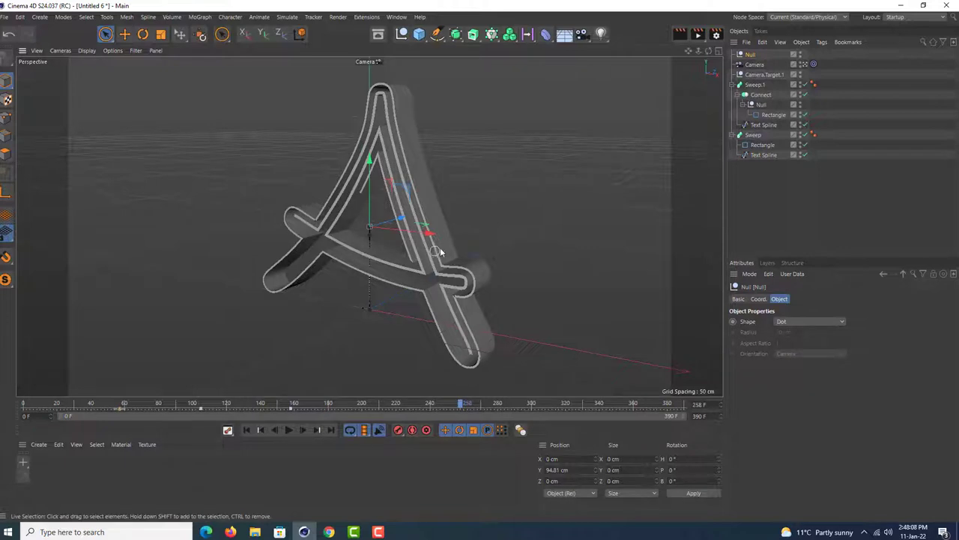
Select the Camera and orbit it at a later frame to face the letter A
{"action": "left_click", "coordinate": [755, 64]}
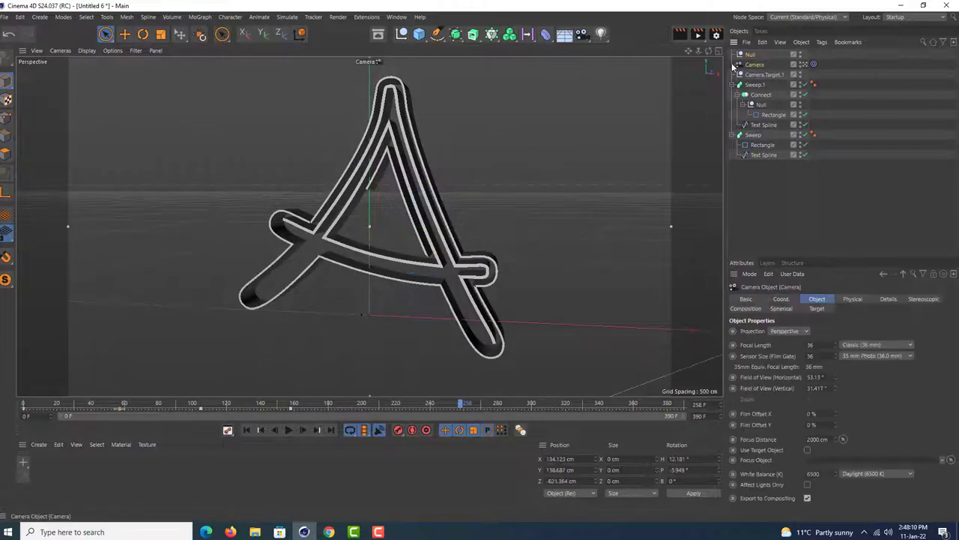
{"action": "mouse_move", "coordinate": [465, 232]}
{"action": "left_mouse_down", "text": "alt"}
{"action": "mouse_move", "coordinate": [506, 224]}
{"action": "mouse_move", "coordinate": [497, 177]}
{"action": "left_mouse_up", "text": "alt"}
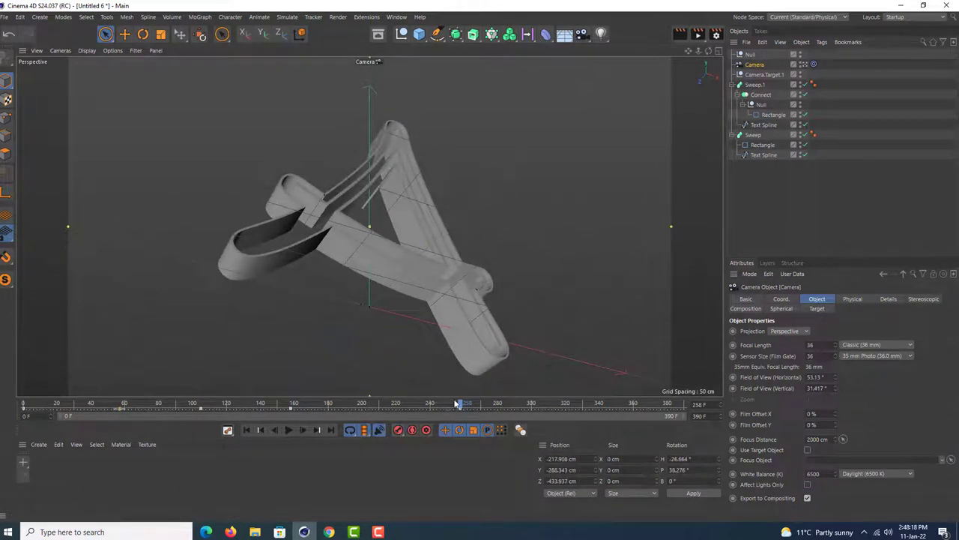
{"action": "mouse_move", "coordinate": [457, 404]}
{"action": "left_mouse_down"}
{"action": "mouse_move", "coordinate": [262, 409]}
{"action": "mouse_move", "coordinate": [134, 431]}
{"action": "mouse_move", "coordinate": [519, 429]}
{"action": "left_mouse_up"}
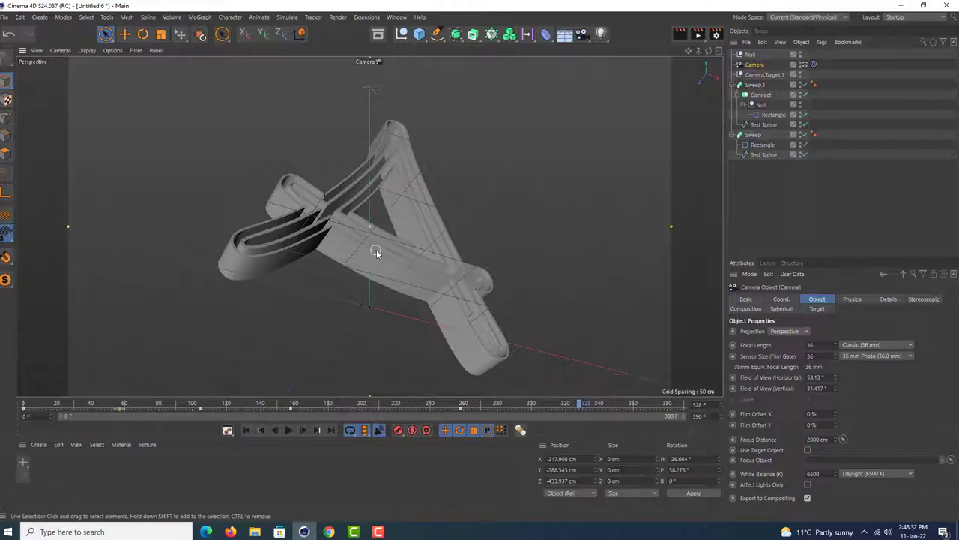
{"action": "mouse_move", "coordinate": [376, 249]}
{"action": "left_mouse_down", "text": "alt"}
{"action": "mouse_move", "coordinate": [339, 314]}
{"action": "mouse_move", "coordinate": [298, 330]}
{"action": "left_mouse_up", "text": "alt"}
{"action": "mouse_move", "coordinate": [402, 305]}
{"action": "left_mouse_down", "text": "alt"}
{"action": "mouse_move", "coordinate": [424, 257]}
{"action": "mouse_move", "coordinate": [411, 157]}
{"action": "mouse_move", "coordinate": [475, 359]}
{"action": "left_mouse_up", "text": "alt"}
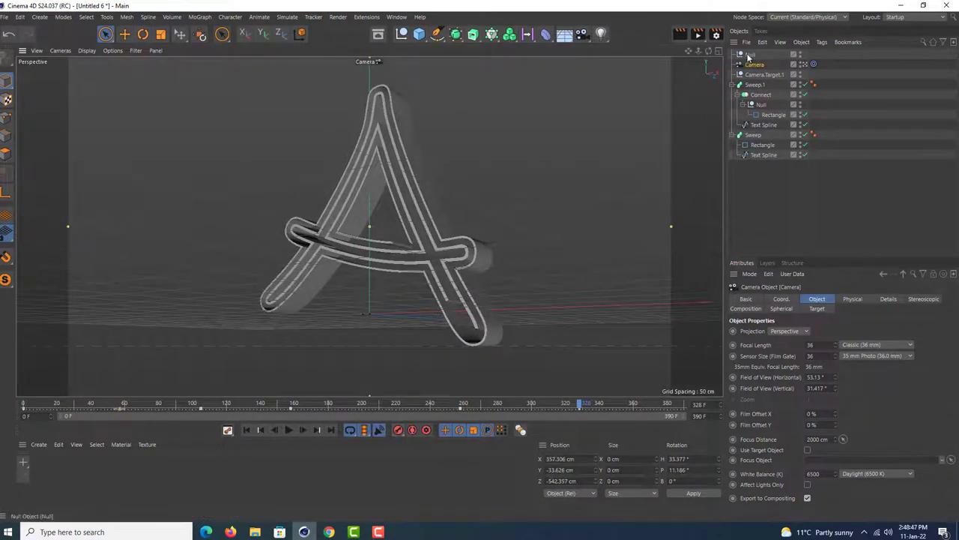
Move the target Null higher, to roughly 104 cm, then scrub back to around frame 85
{"action": "left_click", "coordinate": [434, 159]}
{"action": "left_click_drag", "start_coordinate": [368, 164], "coordinate": [372, 156]}
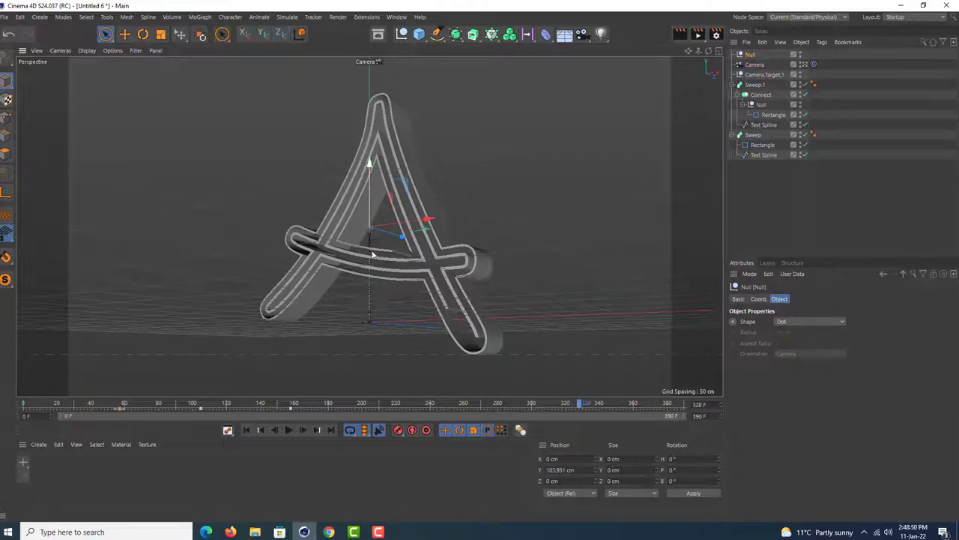
{"action": "mouse_move", "coordinate": [580, 404]}
{"action": "left_mouse_down"}
{"action": "mouse_move", "coordinate": [64, 420]}
{"action": "mouse_move", "coordinate": [627, 418]}
{"action": "left_mouse_up"}
{"action": "left_click_drag", "start_coordinate": [208, 416], "coordinate": [200, 411]}
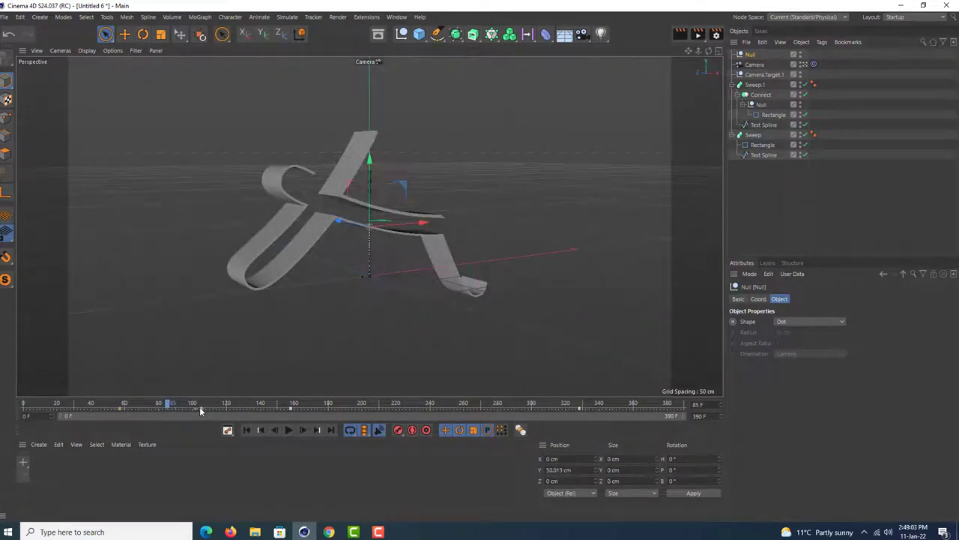
Set the three camera keyframes, including frame 158, to Linear interpolation
{"action": "left_click", "coordinate": [201, 409]}
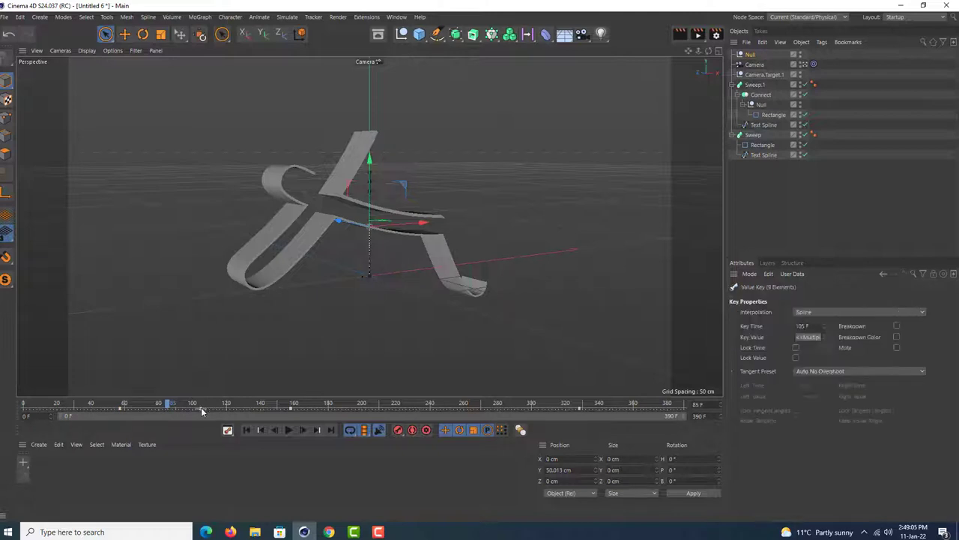
{"action": "left_click", "coordinate": [907, 313]}
{"action": "left_click", "coordinate": [809, 324]}
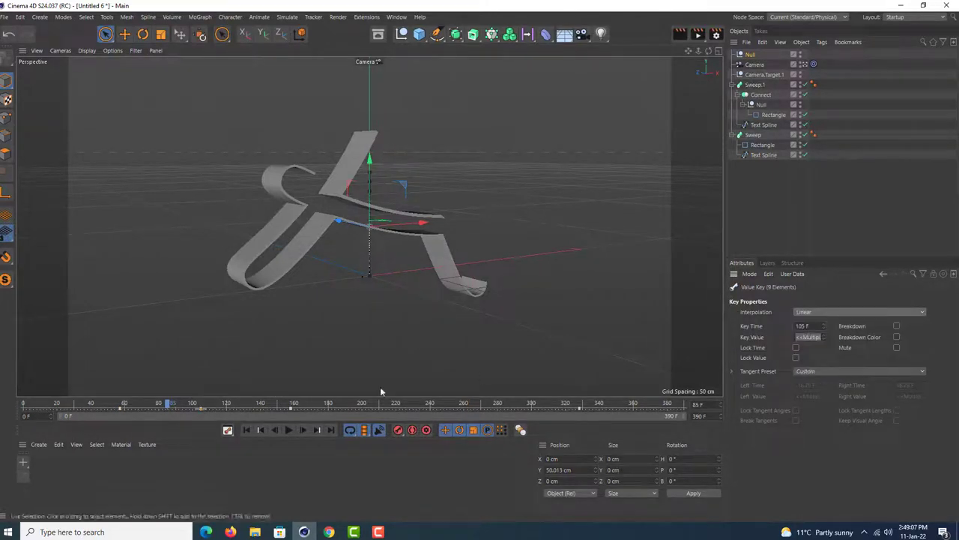
{"action": "left_click", "coordinate": [292, 410]}
{"action": "left_click", "coordinate": [838, 311]}
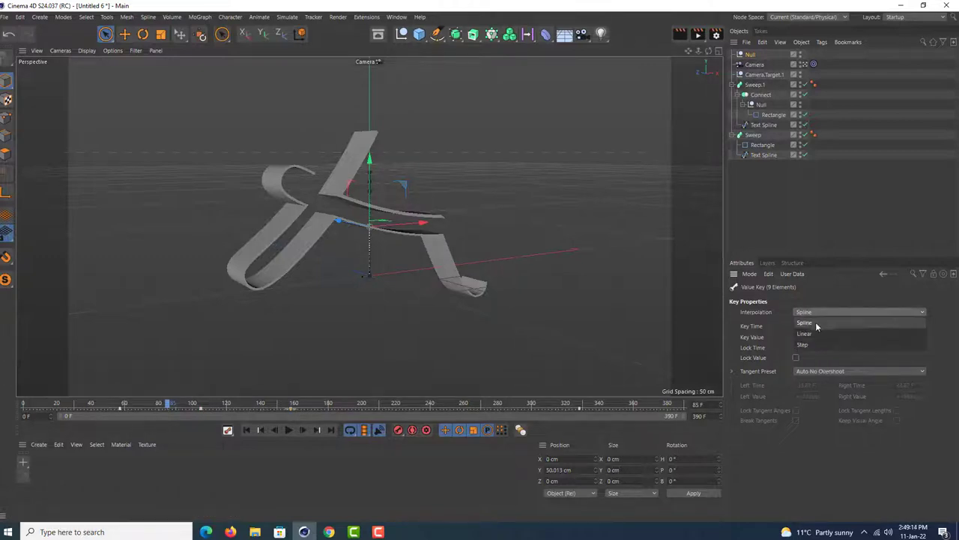
{"action": "left_click", "coordinate": [813, 324]}
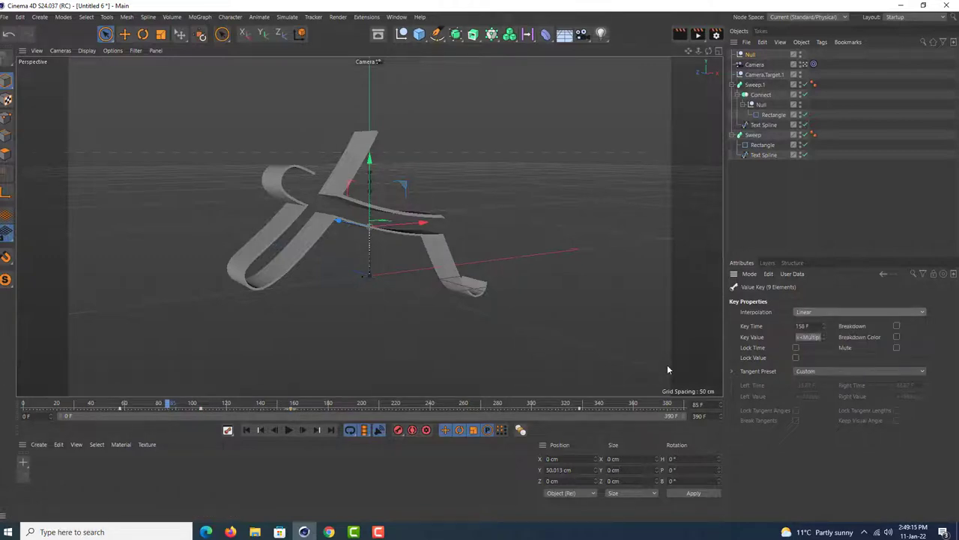
{"action": "left_click", "coordinate": [579, 411]}
{"action": "left_click", "coordinate": [836, 312]}
{"action": "left_click", "coordinate": [804, 333]}
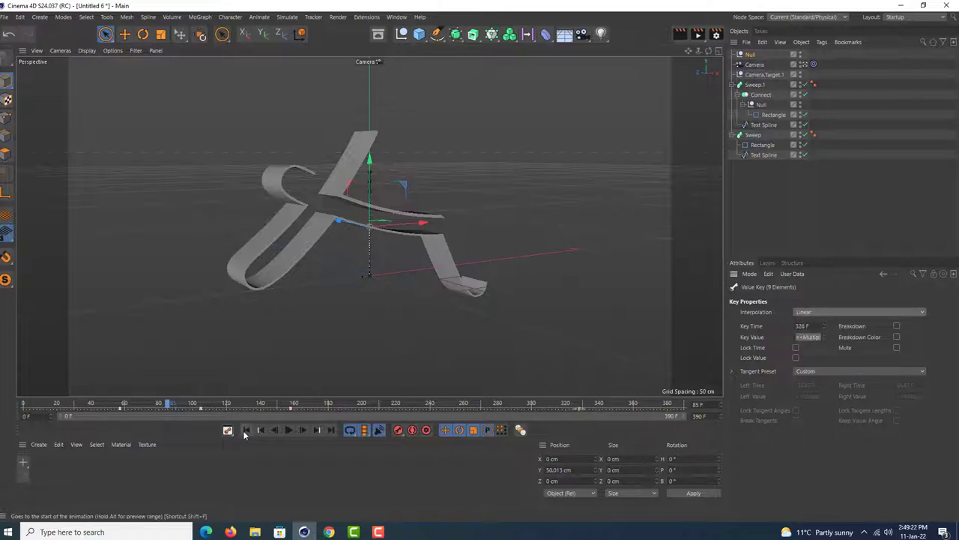
Play the animation through, stop it, and create a new material
{"action": "left_click", "coordinate": [289, 430]}
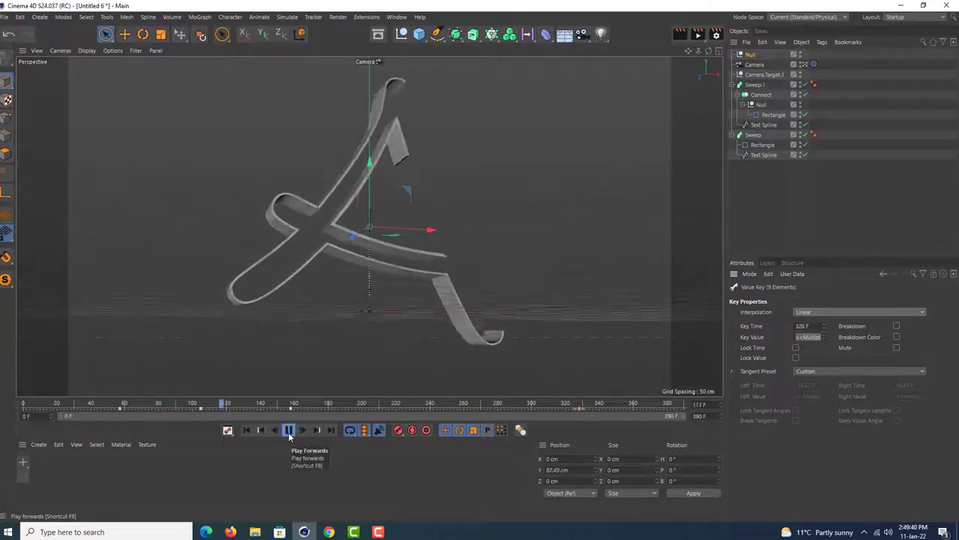
{"action": "left_click", "coordinate": [288, 431]}
{"action": "double_click", "coordinate": [45, 461]}
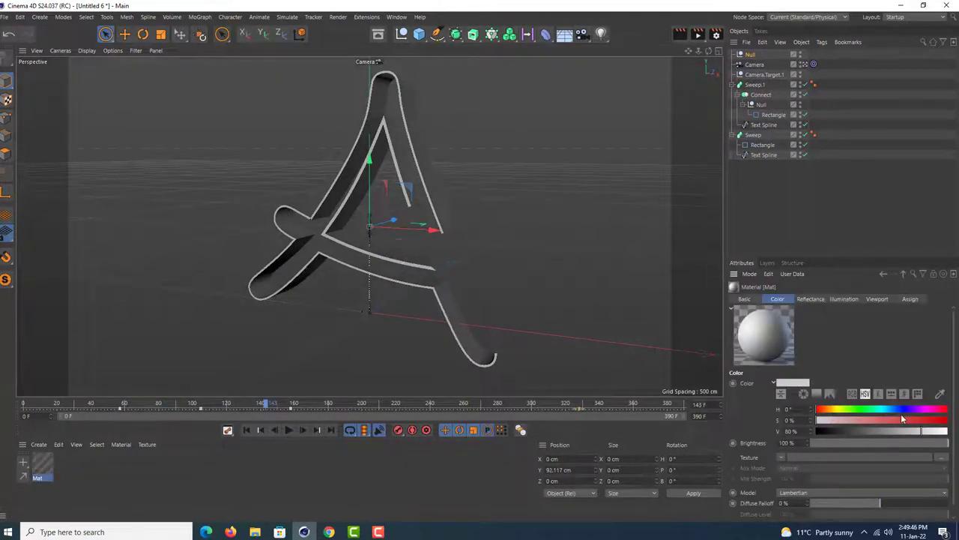
Apply a red Mat to Sweep and a teal copy, Mat.1 (H 174°), to Sweep.1
{"action": "mouse_move", "coordinate": [903, 420]}
{"action": "left_mouse_down"}
{"action": "mouse_move", "coordinate": [951, 426]}
{"action": "mouse_move", "coordinate": [924, 437]}
{"action": "left_mouse_up"}
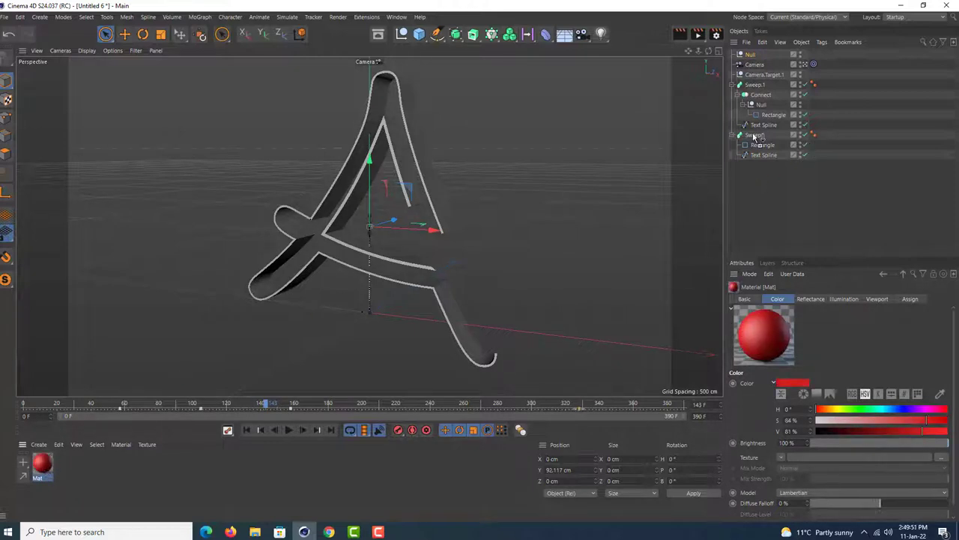
{"action": "left_click_drag", "start_coordinate": [756, 135], "coordinate": [753, 135]}
{"action": "left_click", "coordinate": [41, 469]}
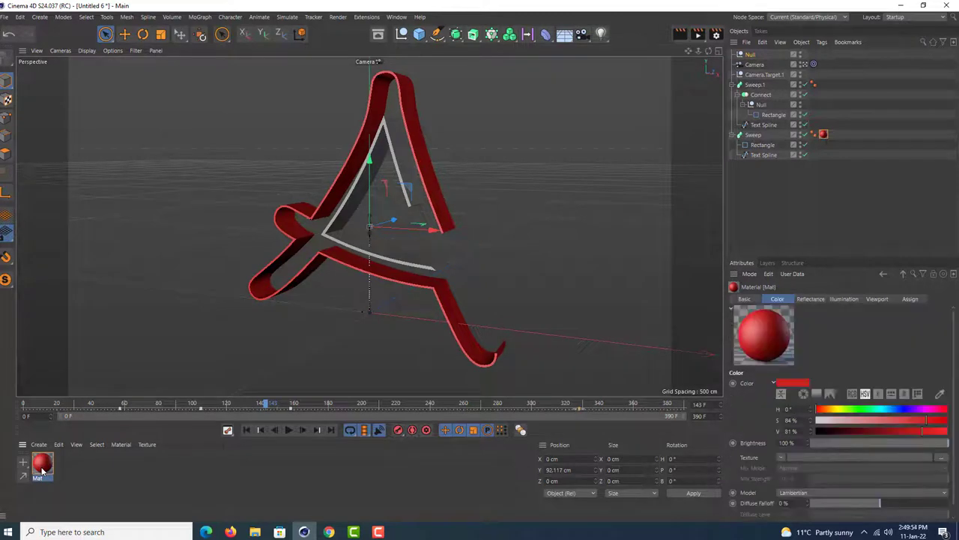
{"action": "left_click", "coordinate": [881, 410]}
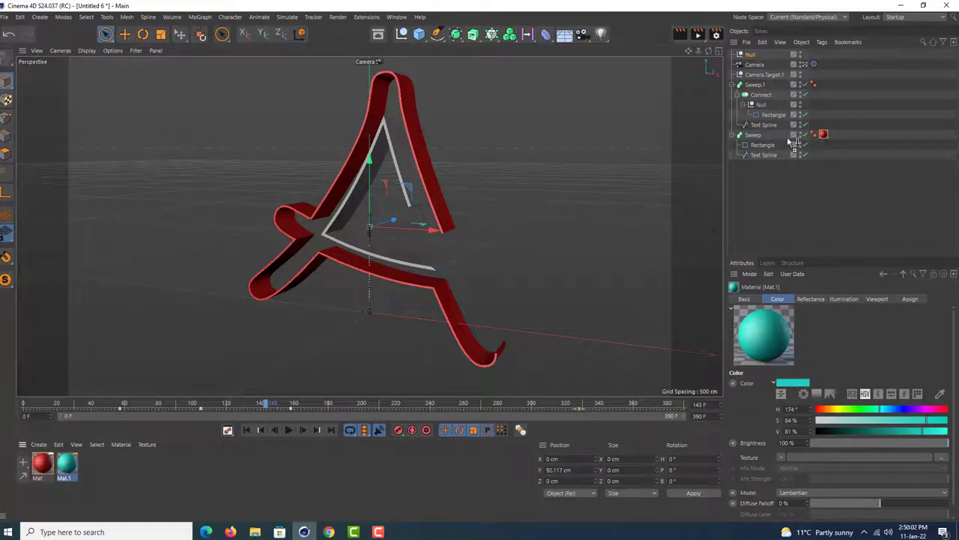
{"action": "left_click_drag", "start_coordinate": [762, 92], "coordinate": [762, 87]}
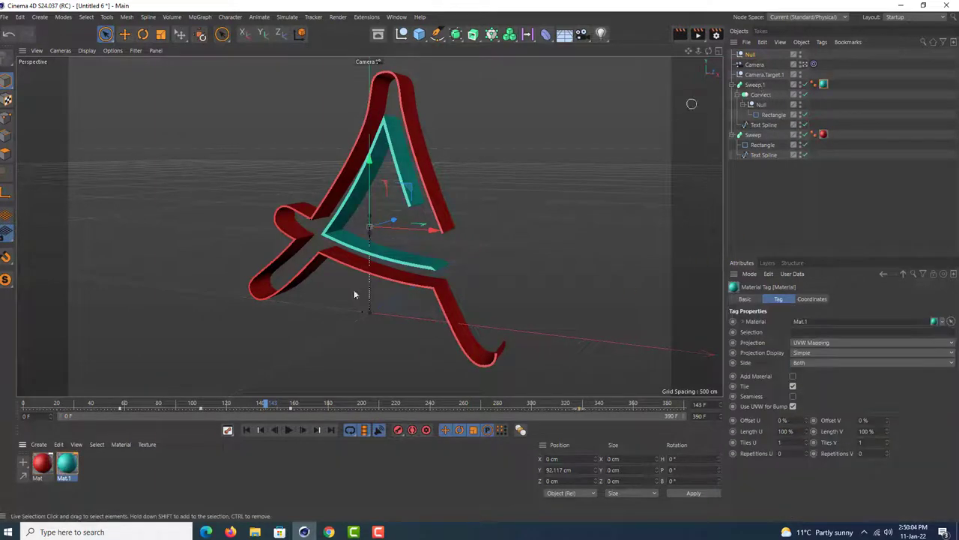
{"action": "mouse_move", "coordinate": [209, 403]}
{"action": "left_mouse_down"}
{"action": "mouse_move", "coordinate": [633, 405]}
{"action": "mouse_move", "coordinate": [578, 407]}
{"action": "left_mouse_up"}
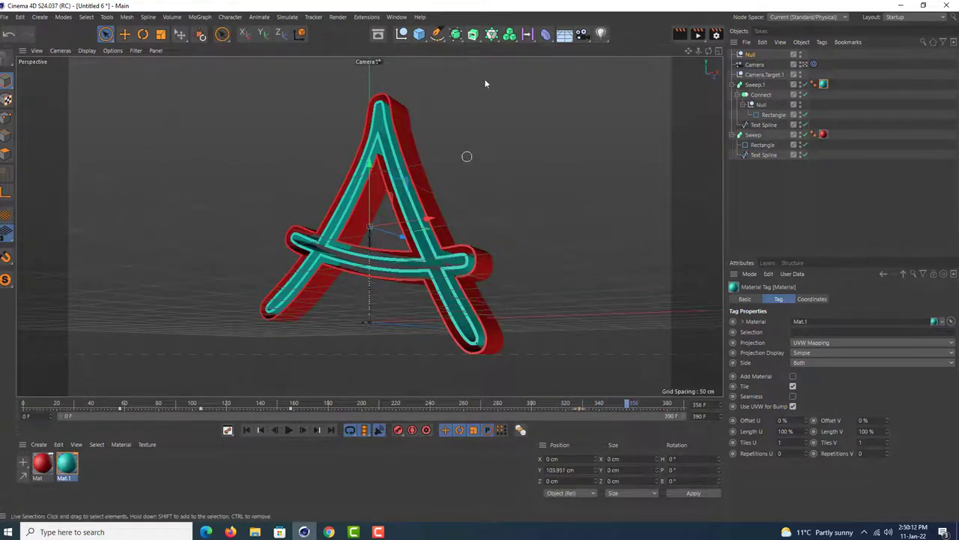
Add a +Z-oriented Plane behind the A and enlarge it to 4159.571 × 2246.812 cm
{"action": "left_click", "coordinate": [419, 34]}
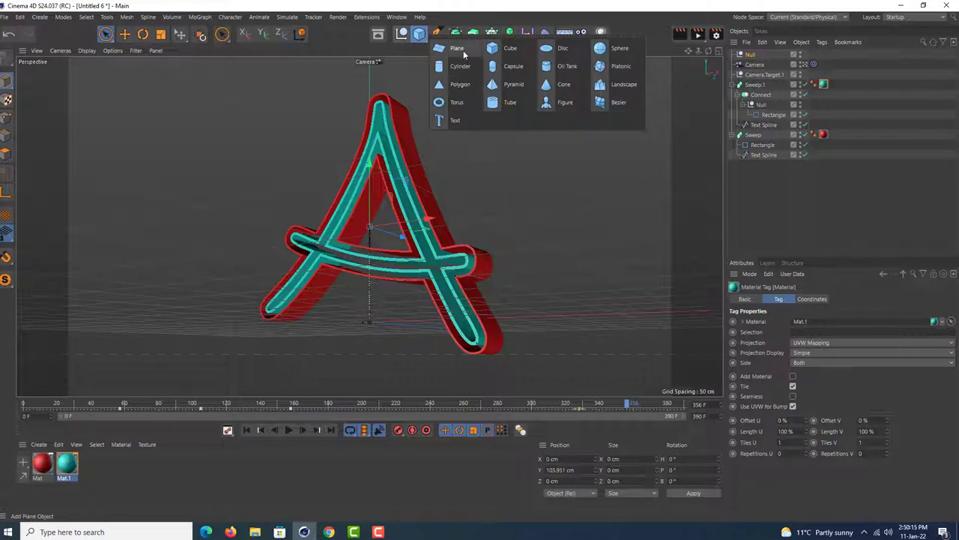
{"action": "left_click", "coordinate": [465, 52]}
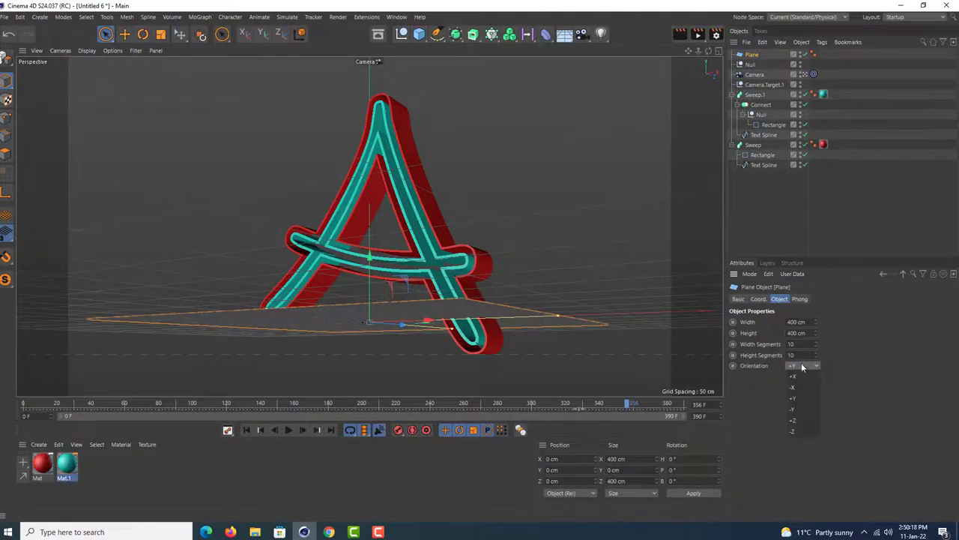
{"action": "left_click", "coordinate": [799, 420]}
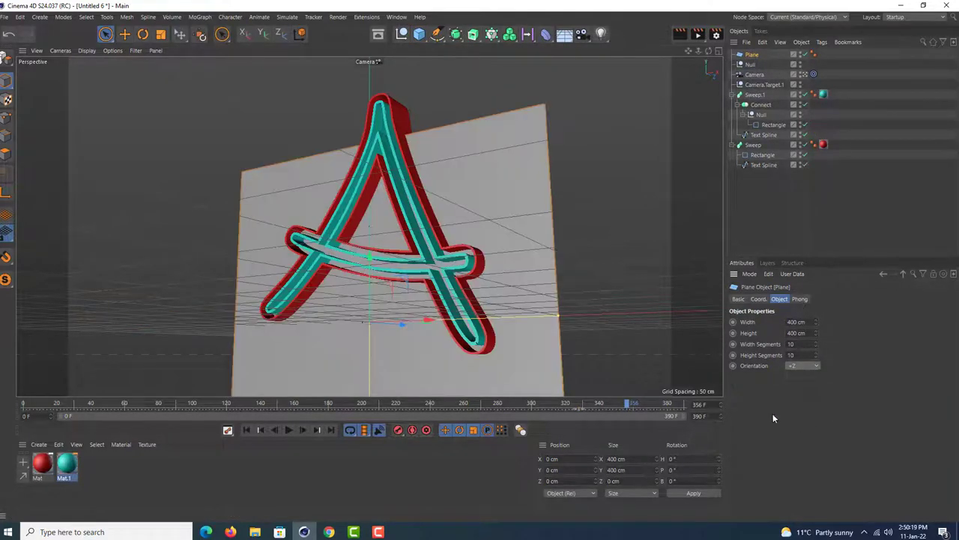
{"action": "left_click", "coordinate": [813, 74]}
{"action": "mouse_move", "coordinate": [388, 282]}
{"action": "left_mouse_down", "text": "alt"}
{"action": "mouse_move", "coordinate": [243, 306]}
{"action": "mouse_move", "coordinate": [493, 289]}
{"action": "mouse_move", "coordinate": [493, 279]}
{"action": "mouse_move", "coordinate": [341, 260]}
{"action": "left_mouse_up", "text": "alt"}
{"action": "right_click_drag", "start_coordinate": [341, 260], "coordinate": [377, 323], "text": "alt"}
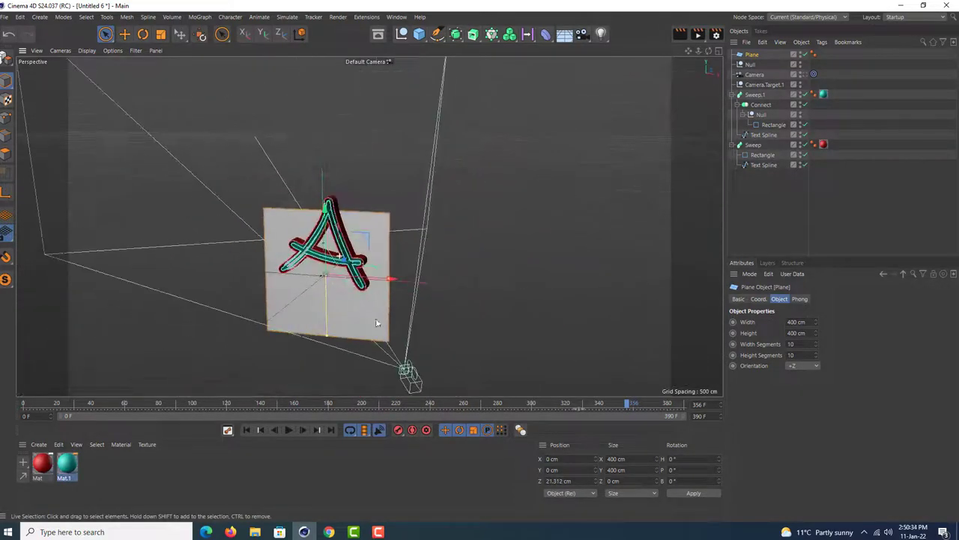
{"action": "mouse_move", "coordinate": [389, 283]}
{"action": "left_mouse_down"}
{"action": "mouse_move", "coordinate": [343, 313]}
{"action": "mouse_move", "coordinate": [332, 389]}
{"action": "left_mouse_up"}
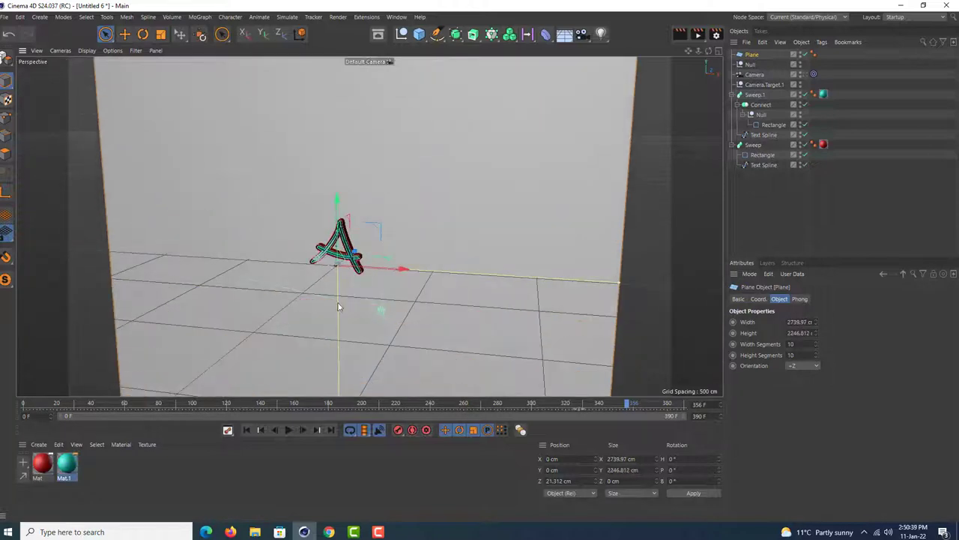
{"action": "left_click_drag", "start_coordinate": [621, 285], "coordinate": [613, 280]}
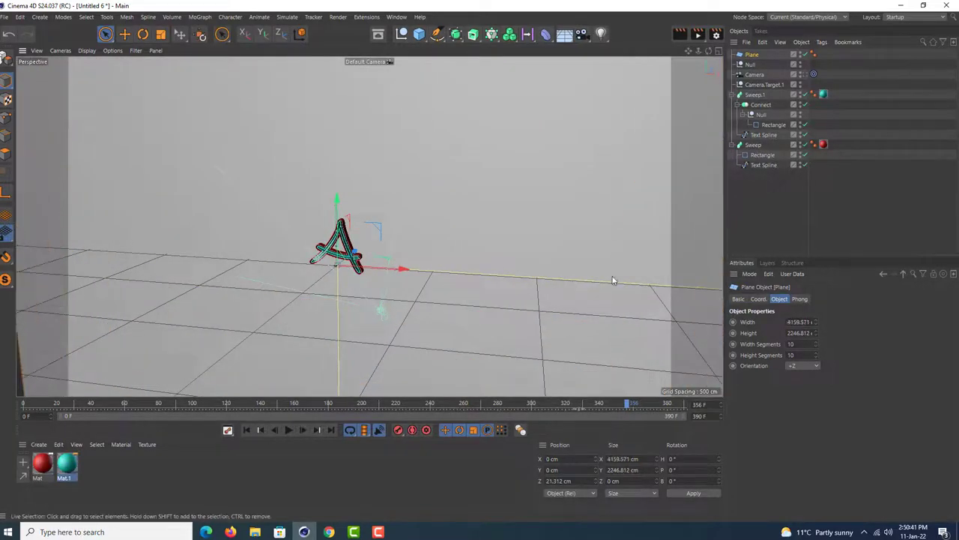
Copy the red material, darken it to deep red as Mat.2, and apply it to the Plane
{"action": "left_click", "coordinate": [42, 464]}
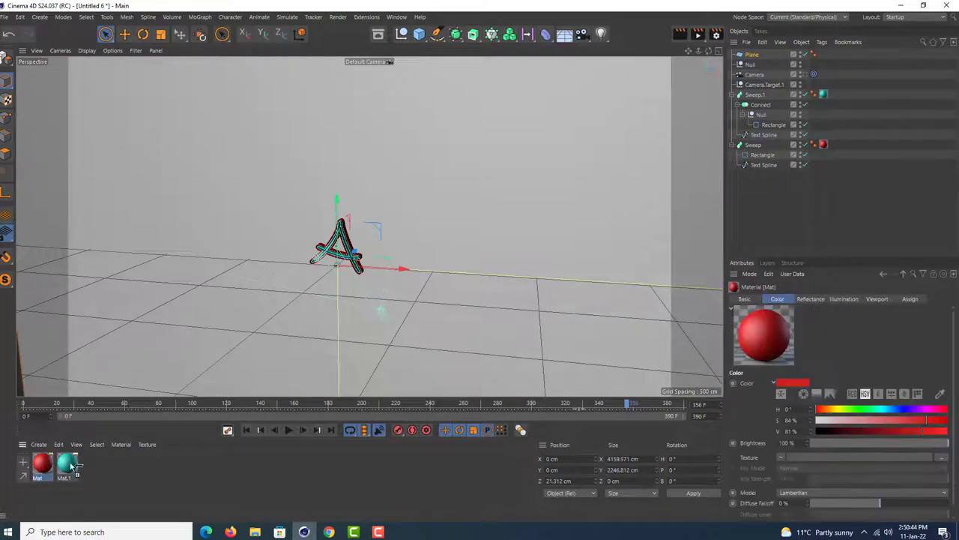
{"action": "left_click_drag", "start_coordinate": [898, 432], "coordinate": [857, 429]}
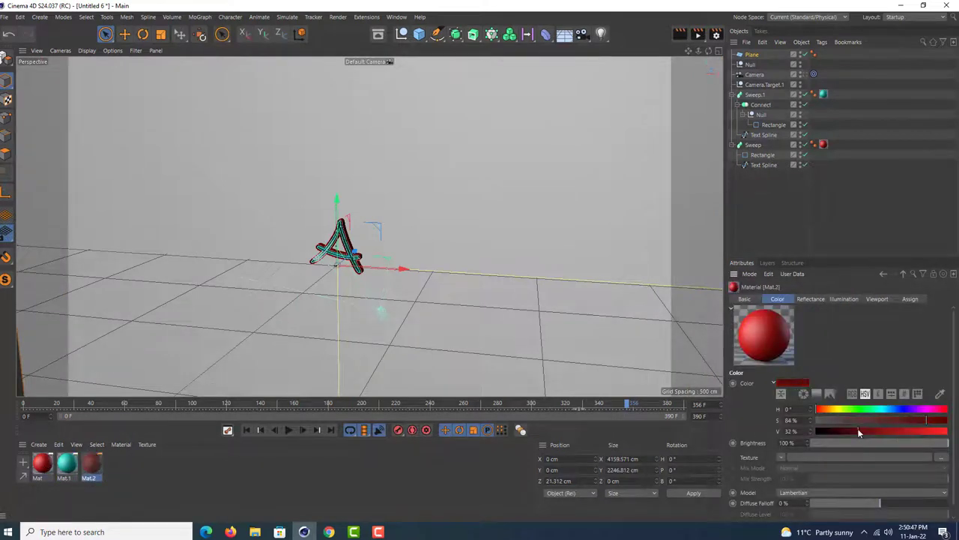
{"action": "left_click_drag", "start_coordinate": [750, 56], "coordinate": [745, 54]}
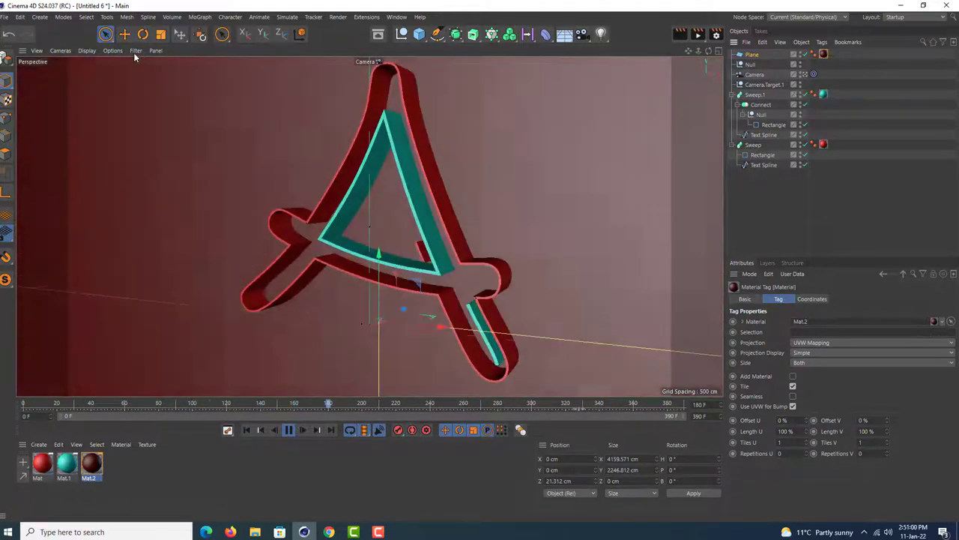
Deselect everything and stop playback once the letter A has fully formed
{"action": "left_click", "coordinate": [135, 51]}
{"action": "left_click", "coordinate": [161, 259]}
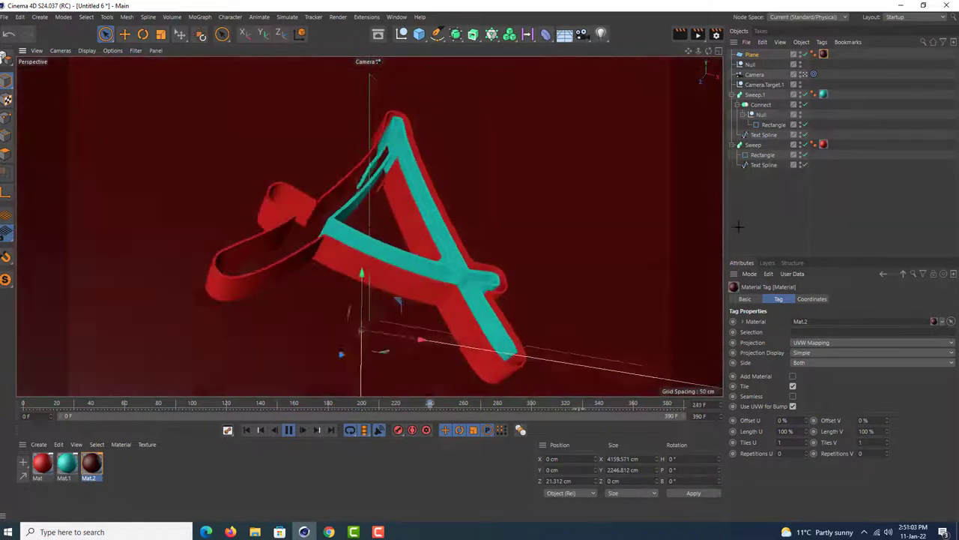
{"action": "left_click", "coordinate": [738, 226]}
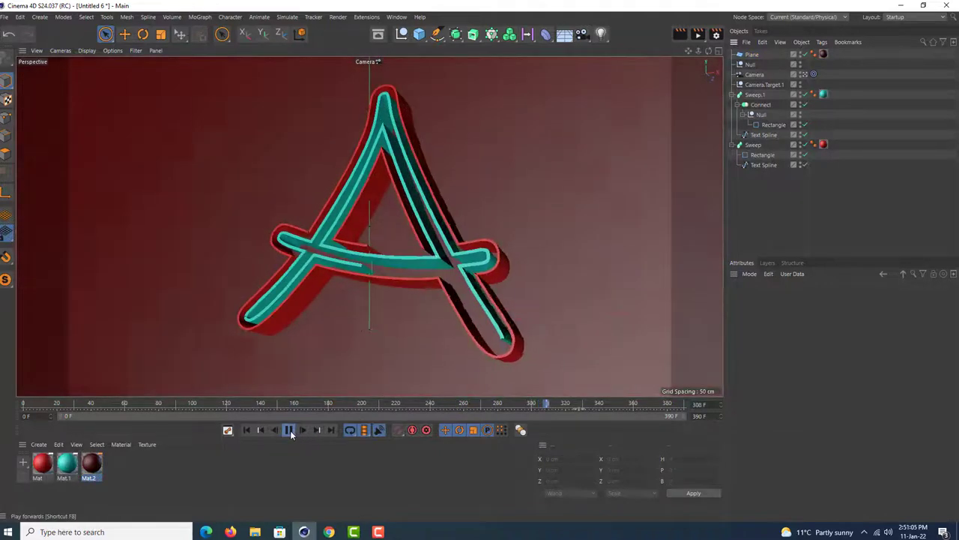
{"action": "left_click", "coordinate": [289, 430]}
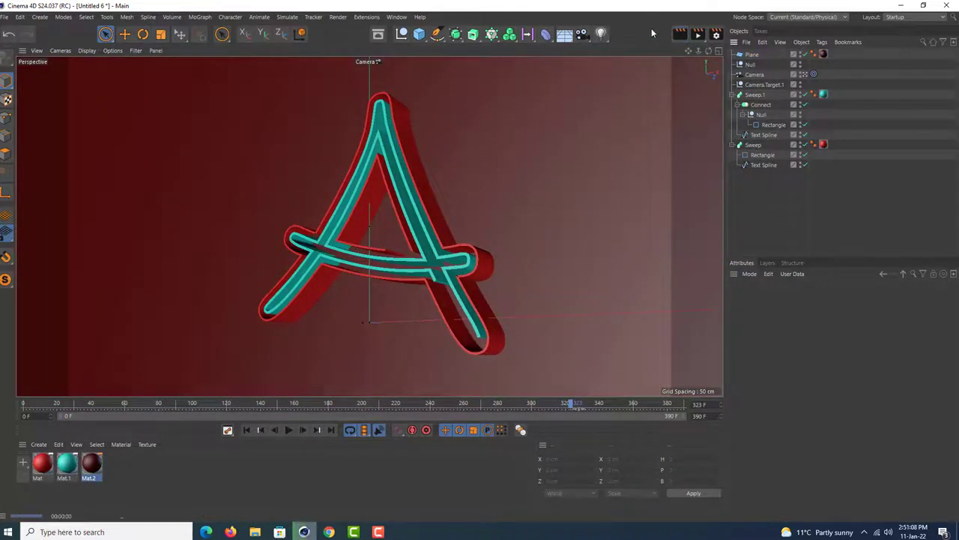
Add Ambient Occlusion to the render settings with 30% contrast
{"action": "left_click", "coordinate": [715, 36]}
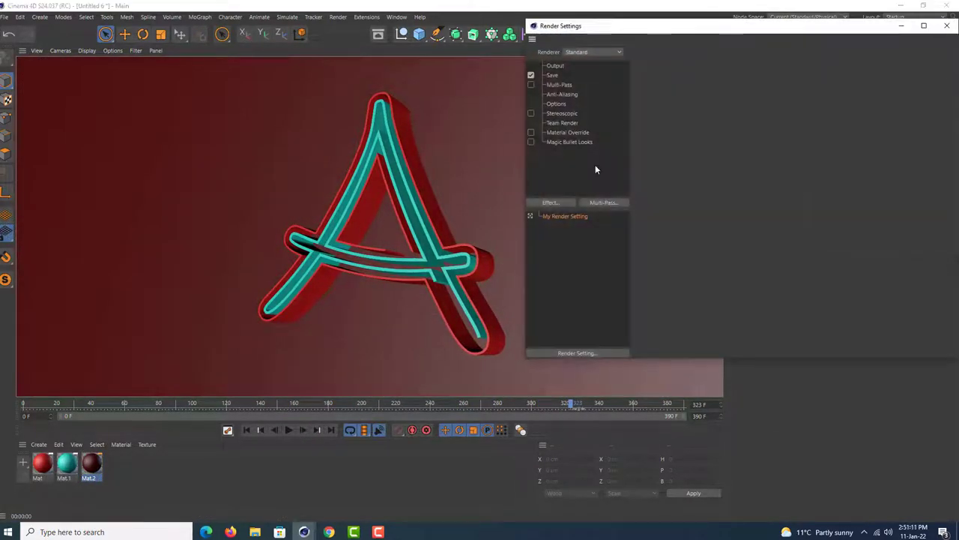
{"action": "left_click", "coordinate": [566, 200]}
{"action": "left_click", "coordinate": [606, 232]}
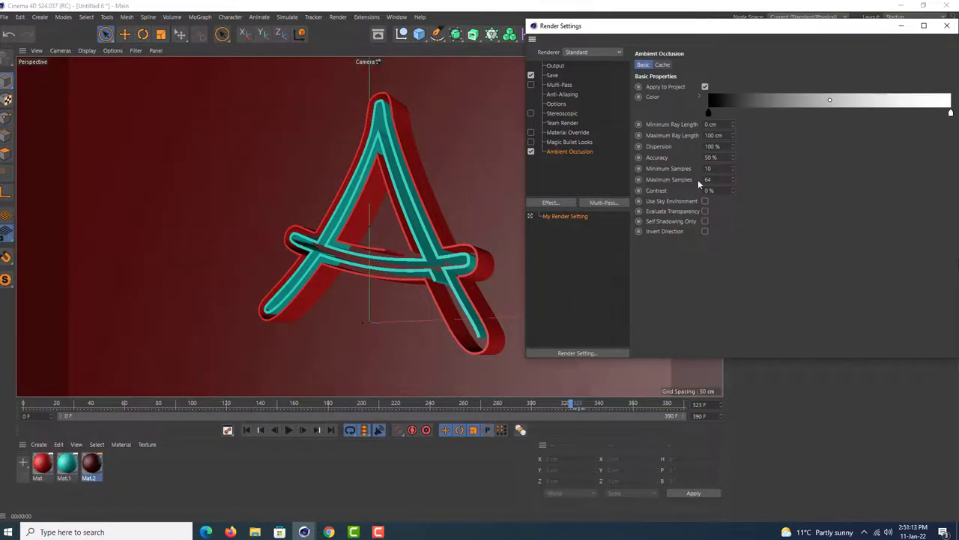
{"action": "type", "text": "3"}
{"action": "key", "text": "Return"}
{"action": "left_click", "coordinate": [948, 26]}
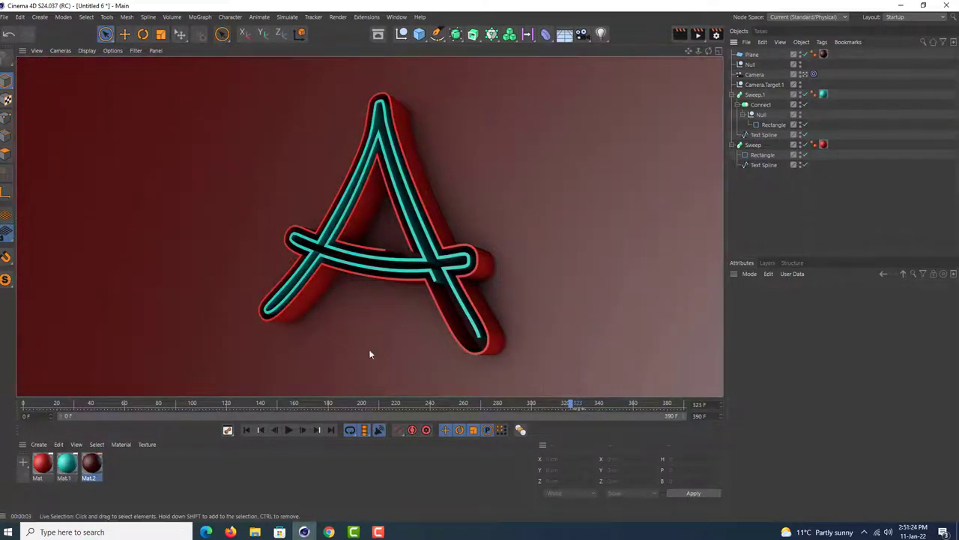
Play the animation from the first frame, stop it, and step back to frame 132
{"action": "left_click", "coordinate": [246, 431]}
{"action": "left_click", "coordinate": [288, 431]}
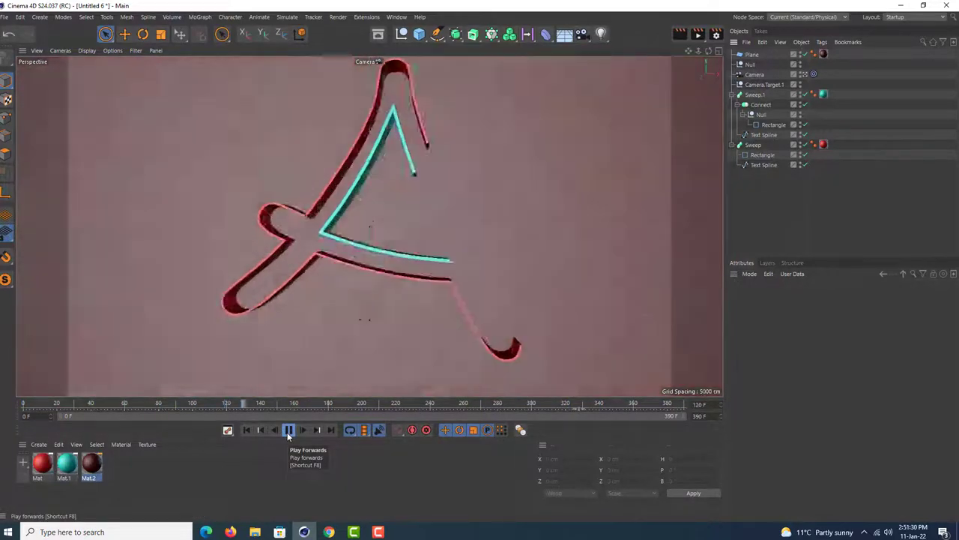
{"action": "left_click", "coordinate": [288, 430]}
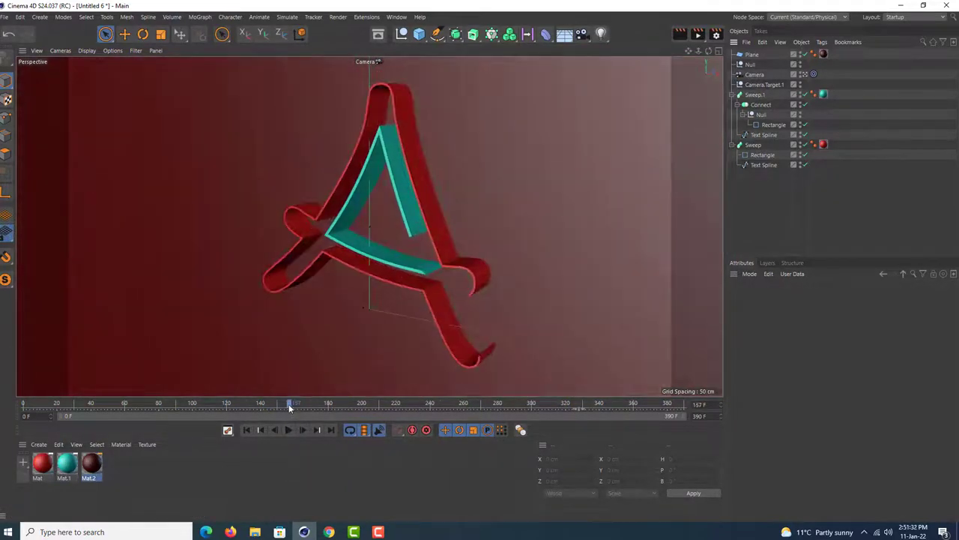
{"action": "left_click_drag", "start_coordinate": [290, 407], "coordinate": [248, 405]}
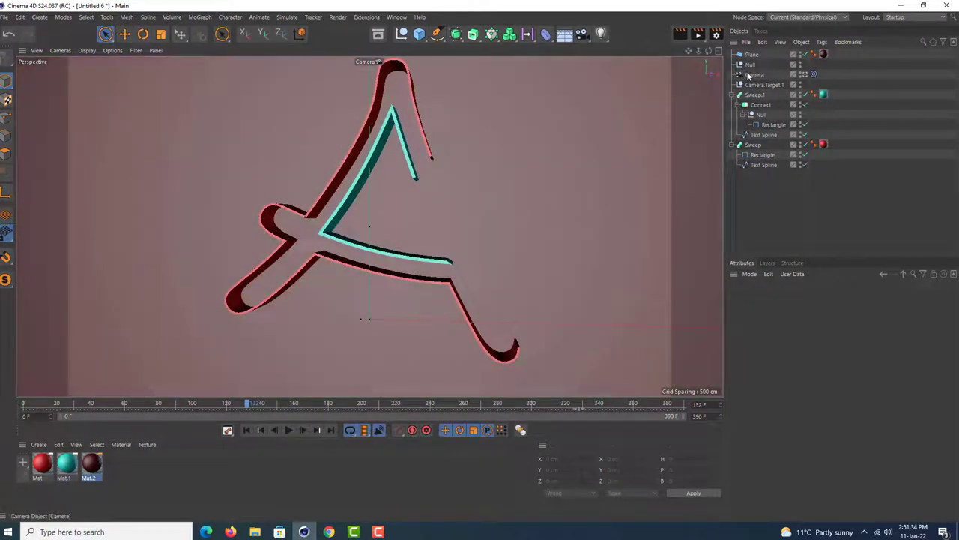
Raise the Null along Y to about 105 cm at frame 192
{"action": "left_click", "coordinate": [748, 75]}
{"action": "left_click", "coordinate": [750, 65]}
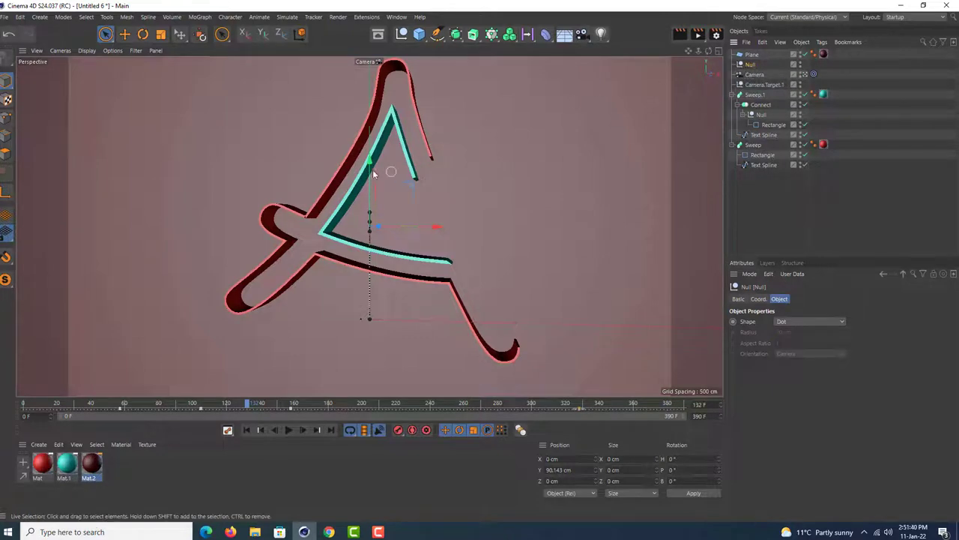
{"action": "left_click_drag", "start_coordinate": [370, 158], "coordinate": [370, 146]}
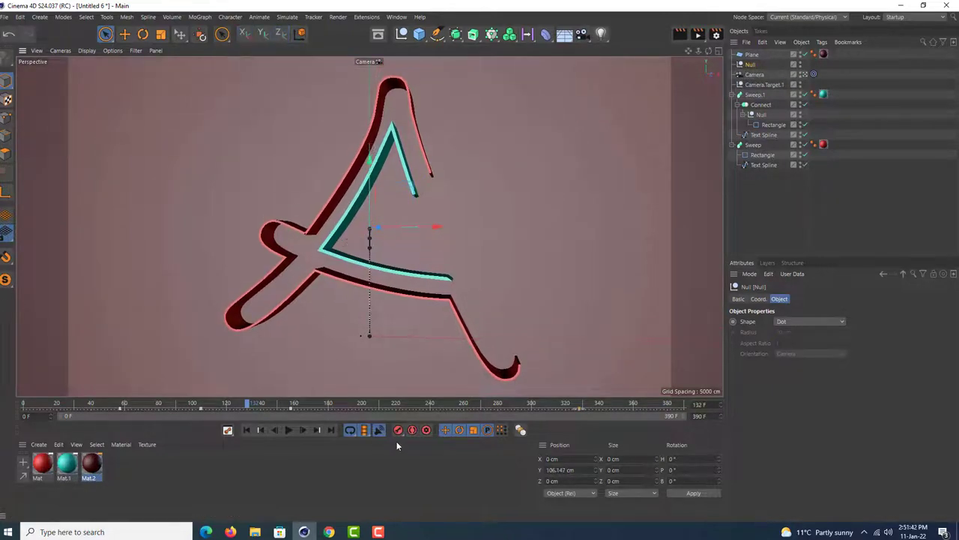
{"action": "mouse_move", "coordinate": [248, 403]}
{"action": "left_mouse_down"}
{"action": "mouse_move", "coordinate": [231, 403]}
{"action": "mouse_move", "coordinate": [342, 403]}
{"action": "left_mouse_up"}
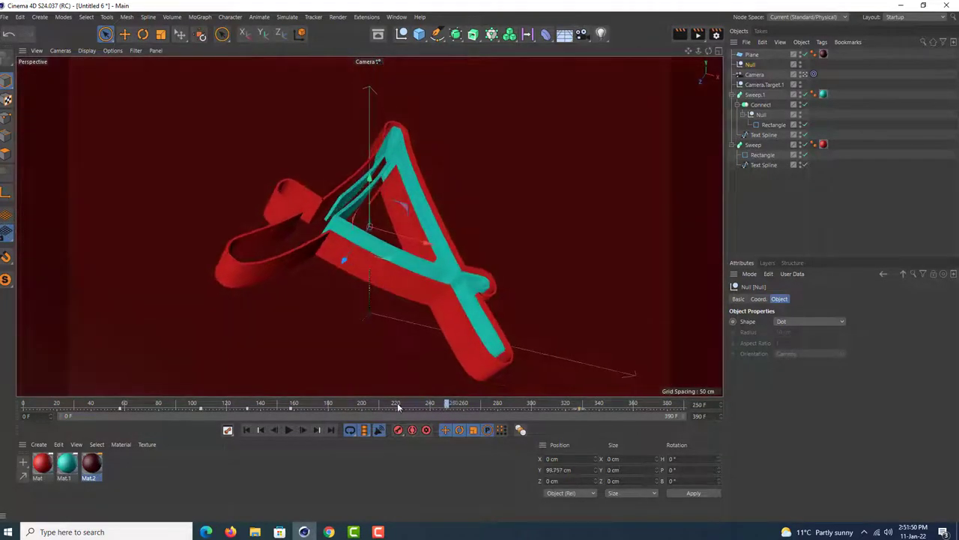
{"action": "left_click", "coordinate": [350, 404]}
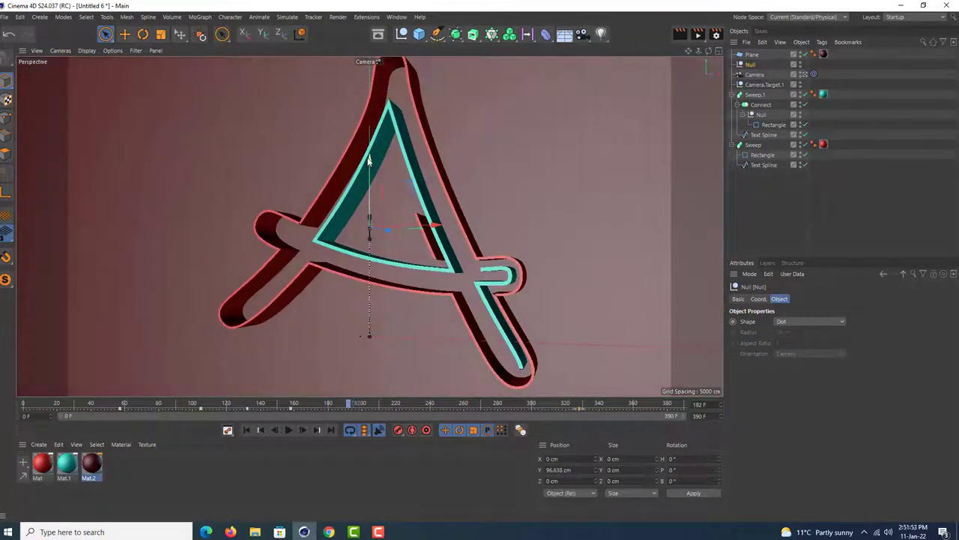
{"action": "left_click_drag", "start_coordinate": [368, 160], "coordinate": [368, 213]}
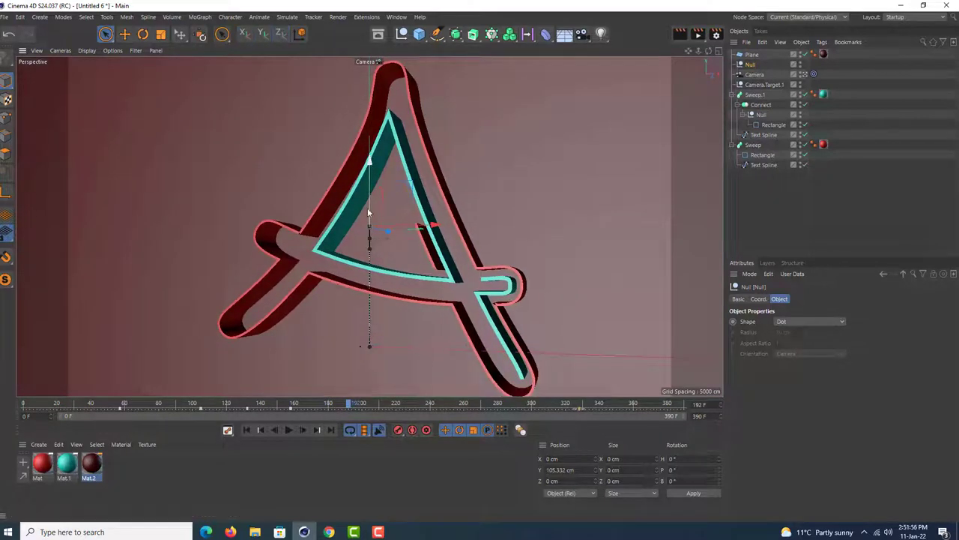
Select the Camera and dolly it back to frame the letter A better
{"action": "left_click", "coordinate": [754, 75]}
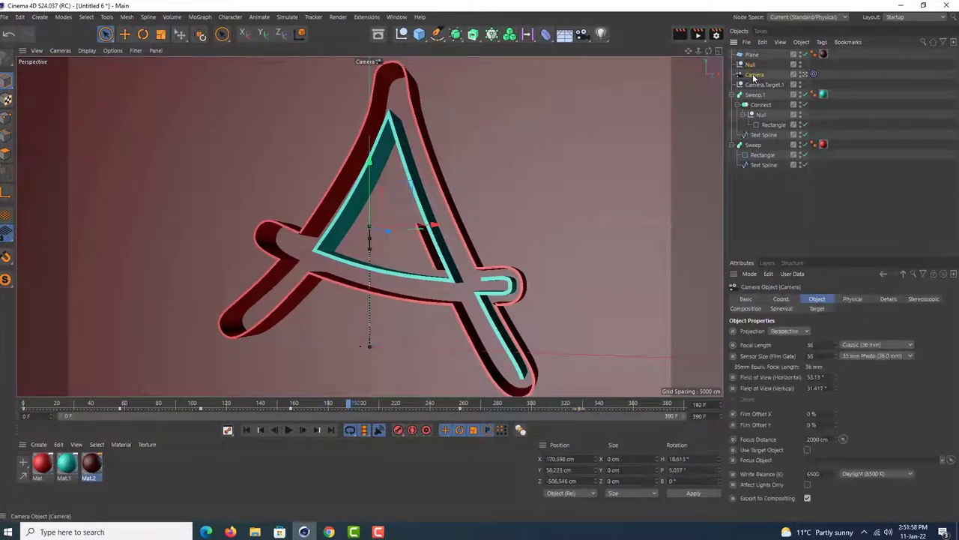
{"action": "scroll", "coordinate": [379, 222], "scroll_direction": "down", "scroll_amount": 2}
{"action": "scroll", "coordinate": [379, 222], "scroll_direction": "down", "scroll_amount": 2}
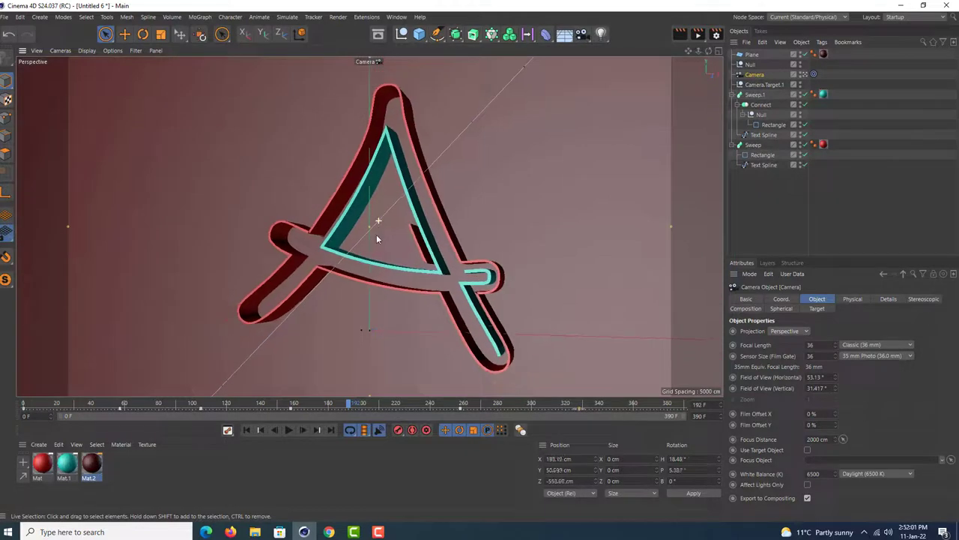
{"action": "scroll", "coordinate": [379, 222], "scroll_direction": "down", "scroll_amount": 1}
Replay the animation from the first frame, then select the Sweep.1 object
{"action": "left_click", "coordinate": [246, 429]}
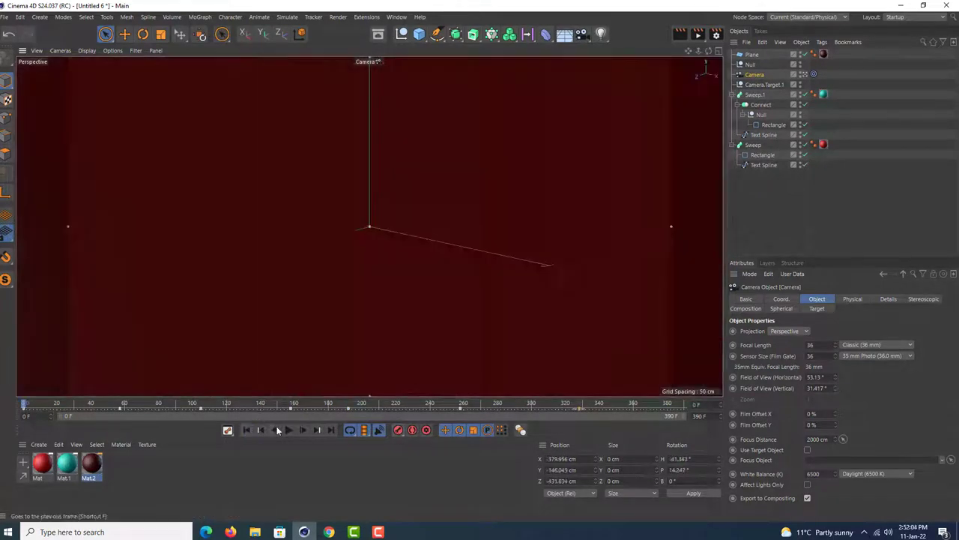
{"action": "left_click", "coordinate": [735, 208]}
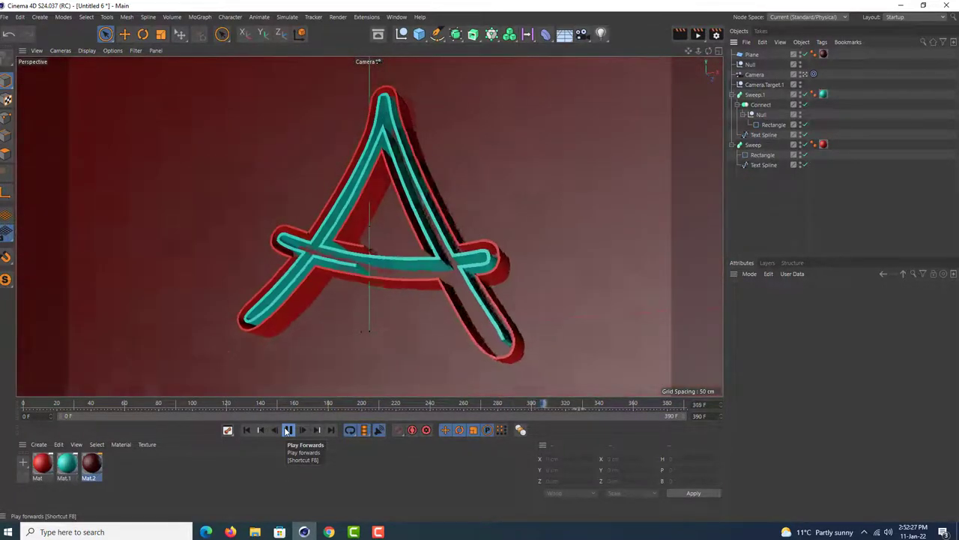
{"action": "left_click", "coordinate": [755, 75]}
{"action": "left_click", "coordinate": [755, 95]}
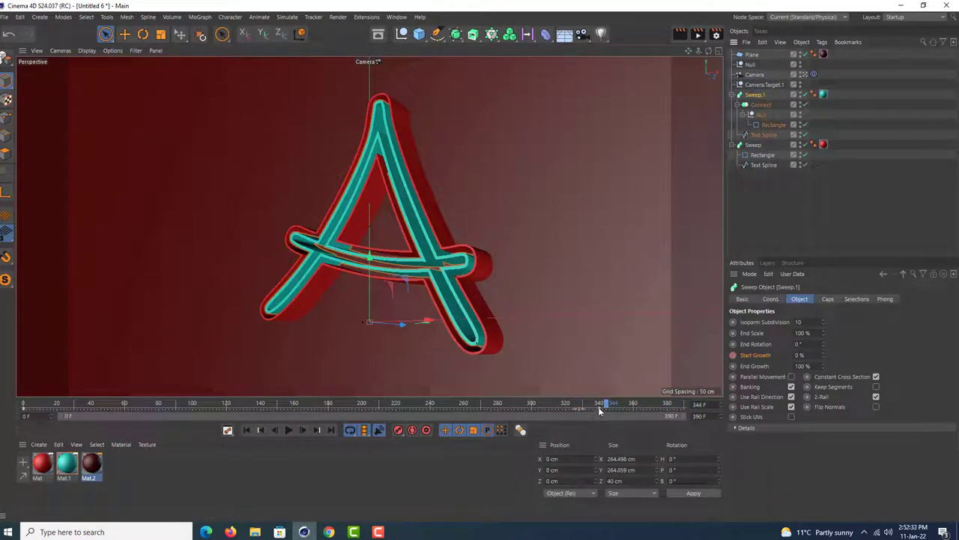
Keep Sweep.1's Start Growth key at 340 F on Linear interpolation and replay from the start
{"action": "left_click", "coordinate": [599, 407]}
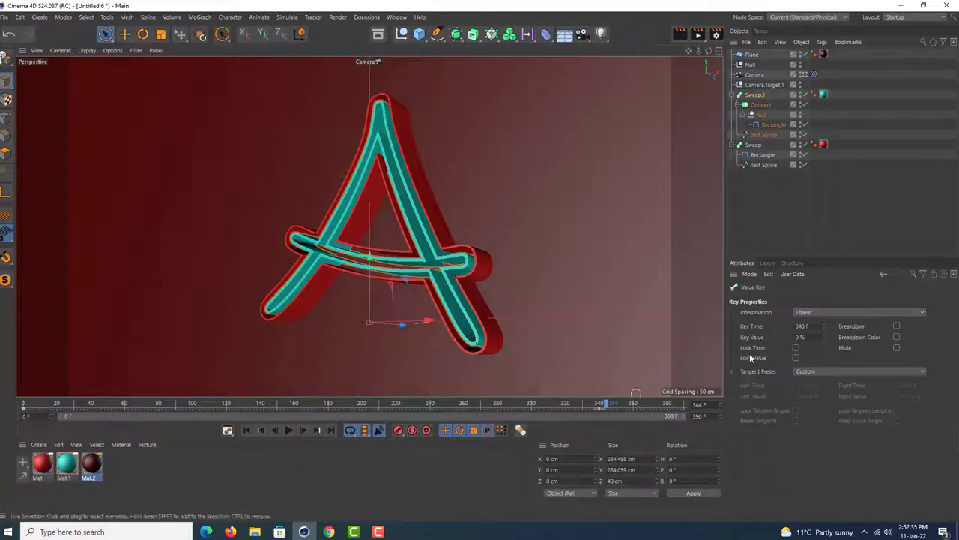
{"action": "left_click", "coordinate": [810, 310]}
{"action": "left_click", "coordinate": [811, 333]}
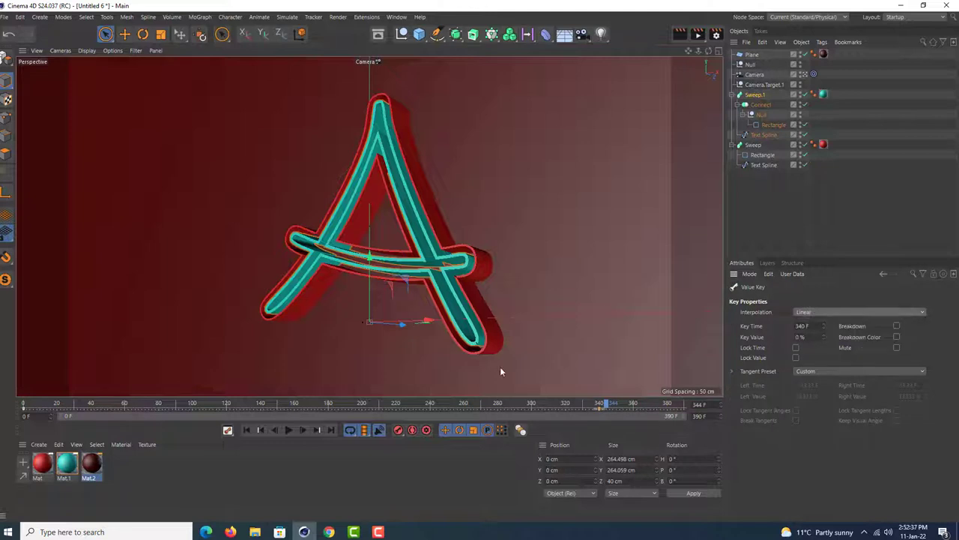
{"action": "left_click", "coordinate": [251, 428]}
{"action": "left_click", "coordinate": [288, 429]}
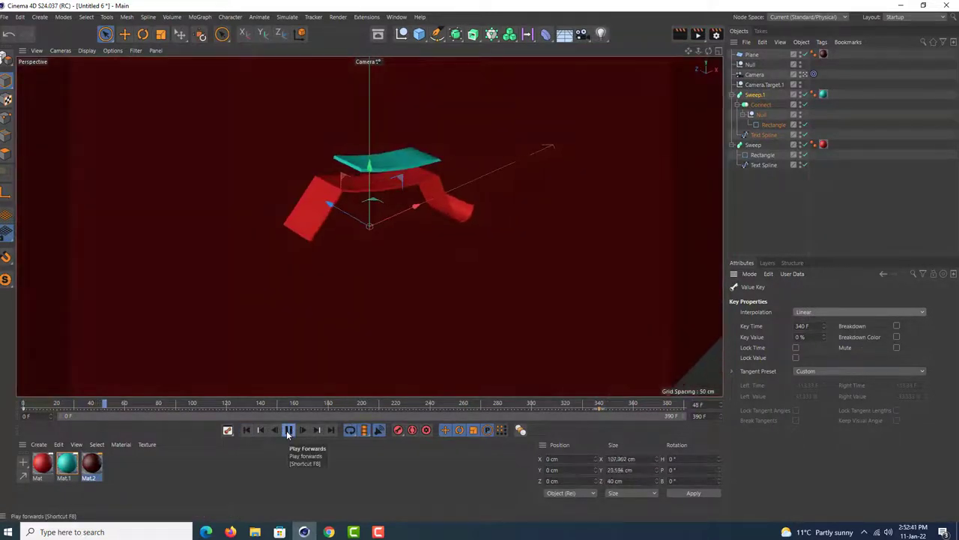
Duplicate the backdrop Plane with Edit > Copy and Edit > Paste
{"action": "left_click", "coordinate": [504, 339]}
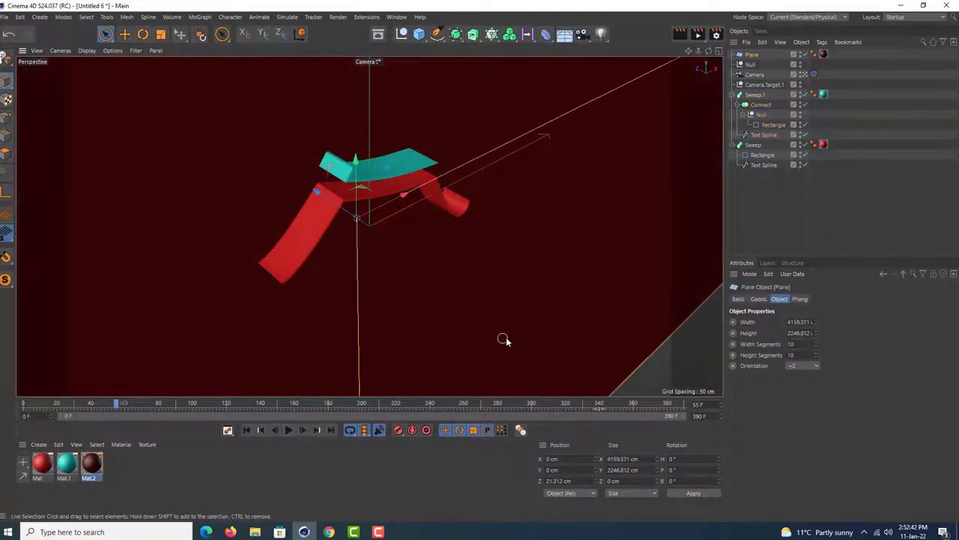
{"action": "left_click", "coordinate": [762, 42]}
{"action": "left_click", "coordinate": [762, 42]}
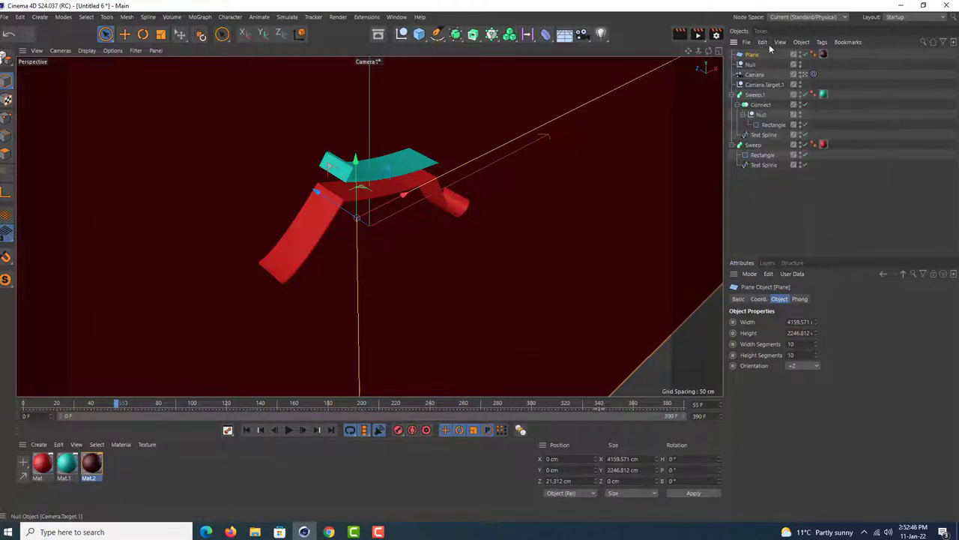
{"action": "left_click", "coordinate": [762, 43]}
{"action": "left_click", "coordinate": [783, 105]}
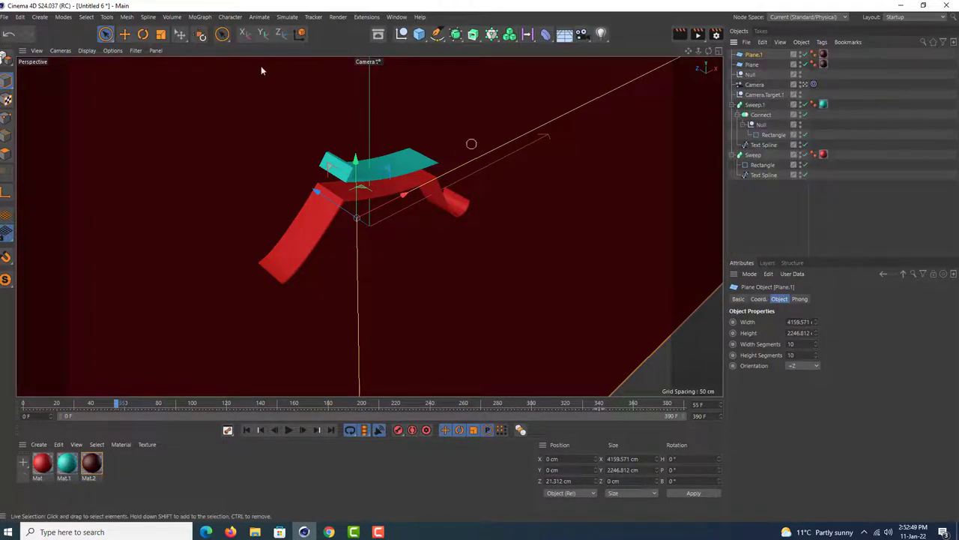
Tilt the copied plane to P -90°, lower it to about -403 cm, and replay the animation
{"action": "left_click", "coordinate": [142, 34]}
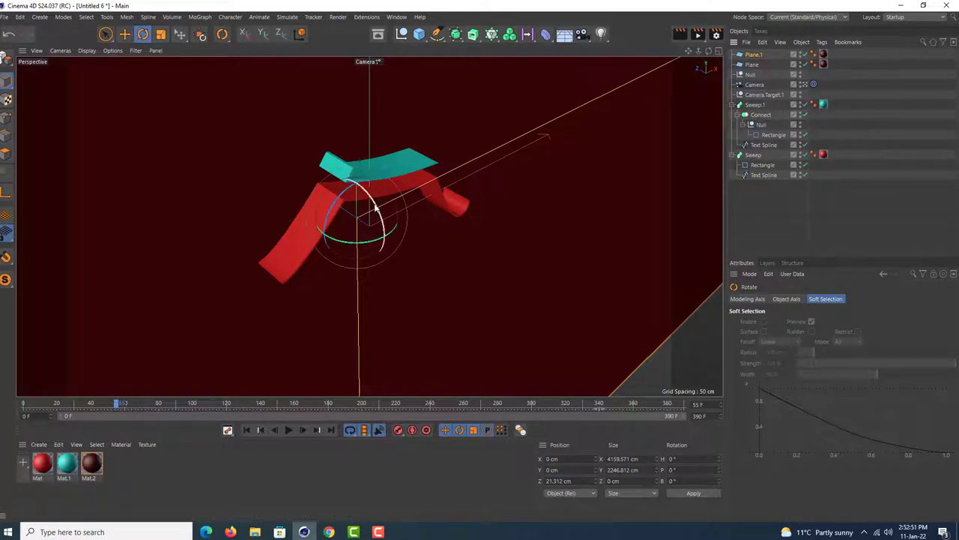
{"action": "left_click_drag", "start_coordinate": [375, 208], "coordinate": [334, 195]}
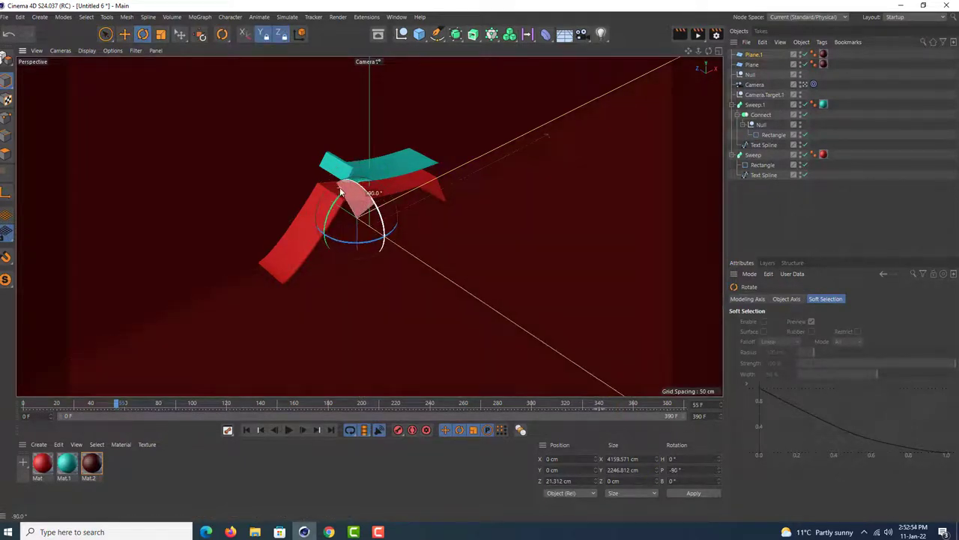
{"action": "left_click", "coordinate": [105, 34]}
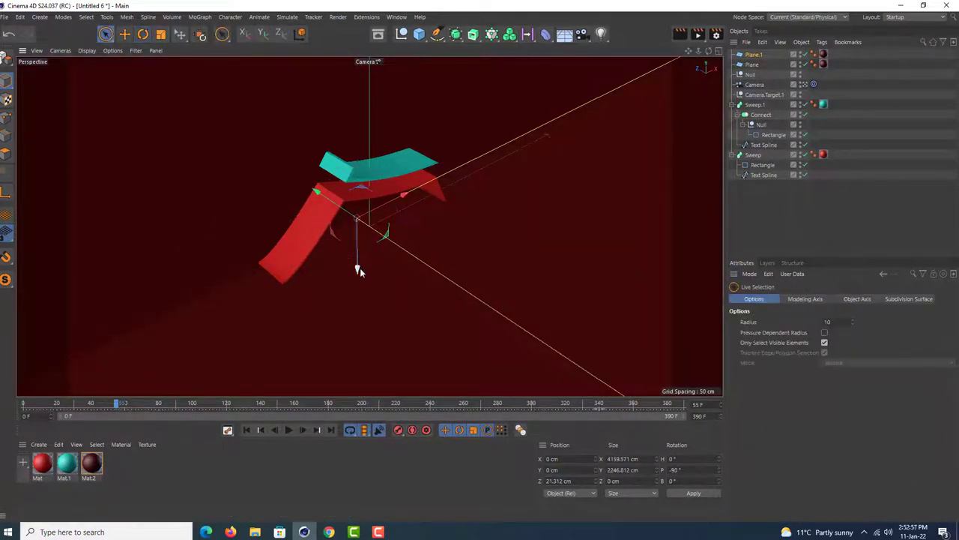
{"action": "left_click_drag", "start_coordinate": [358, 270], "coordinate": [364, 393]}
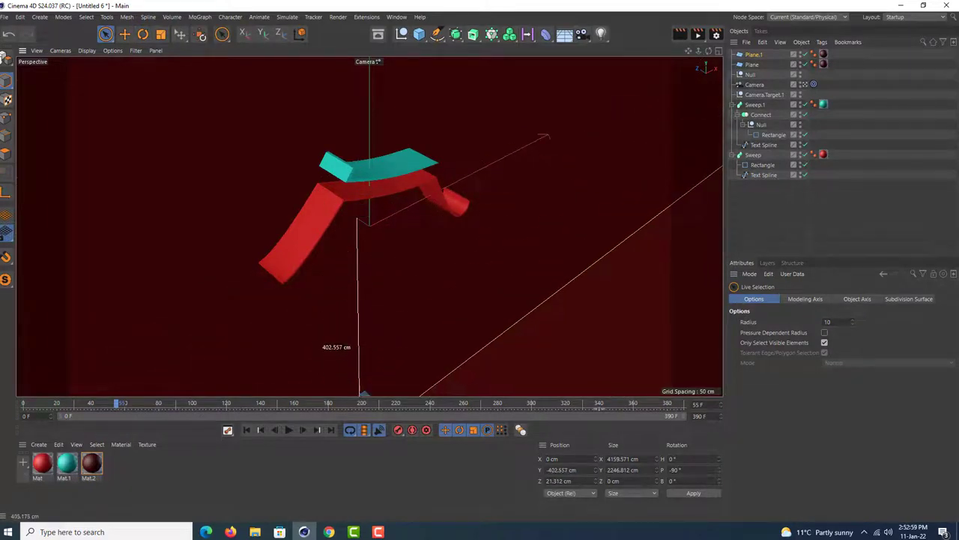
{"action": "left_click", "coordinate": [248, 429]}
{"action": "left_click", "coordinate": [288, 430]}
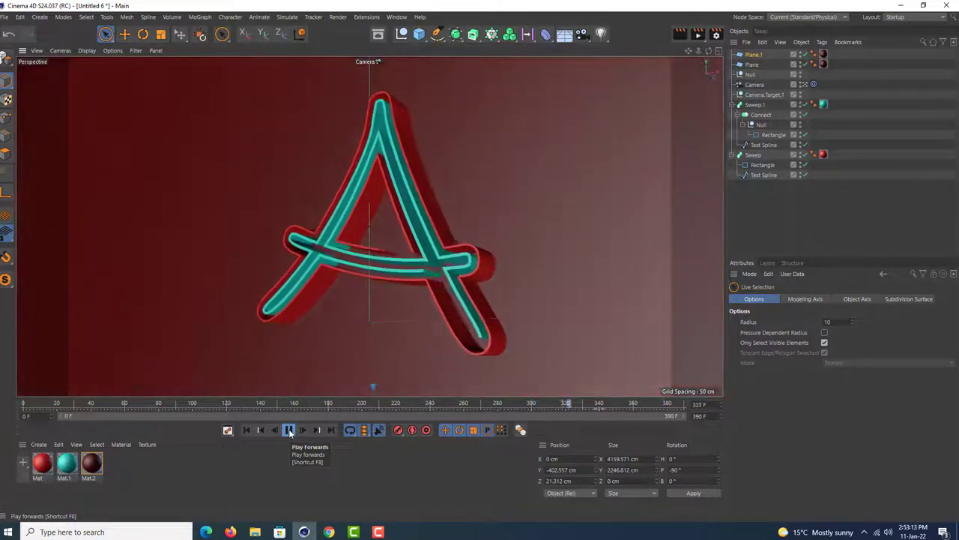
{"action": "left_click", "coordinate": [289, 429]}
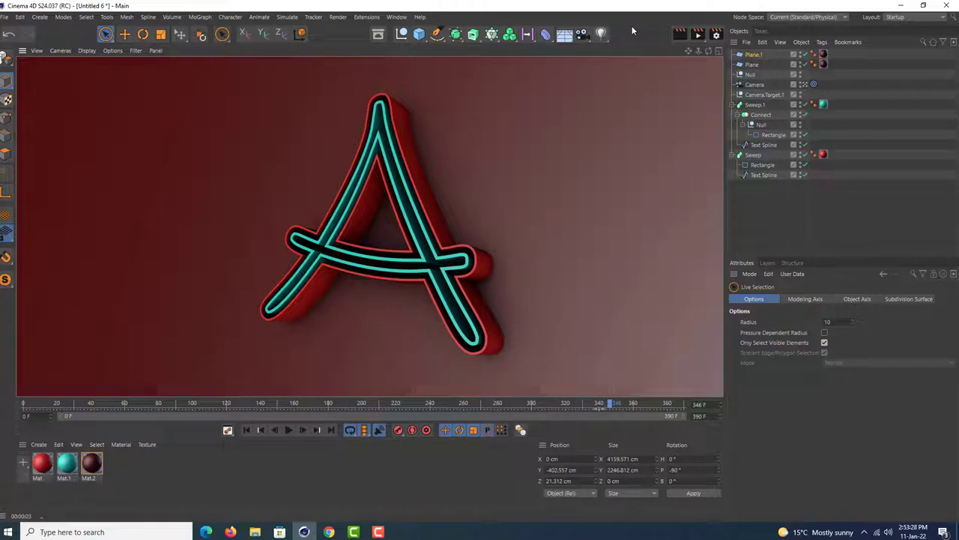
{"action": "left_click", "coordinate": [246, 430]}
{"action": "left_click", "coordinate": [288, 430]}
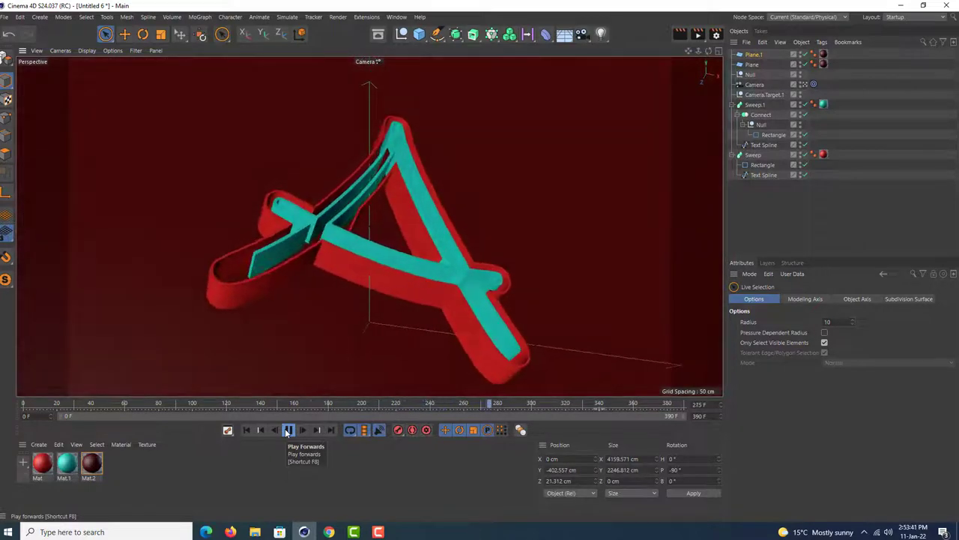
{"action": "left_click", "coordinate": [287, 431]}
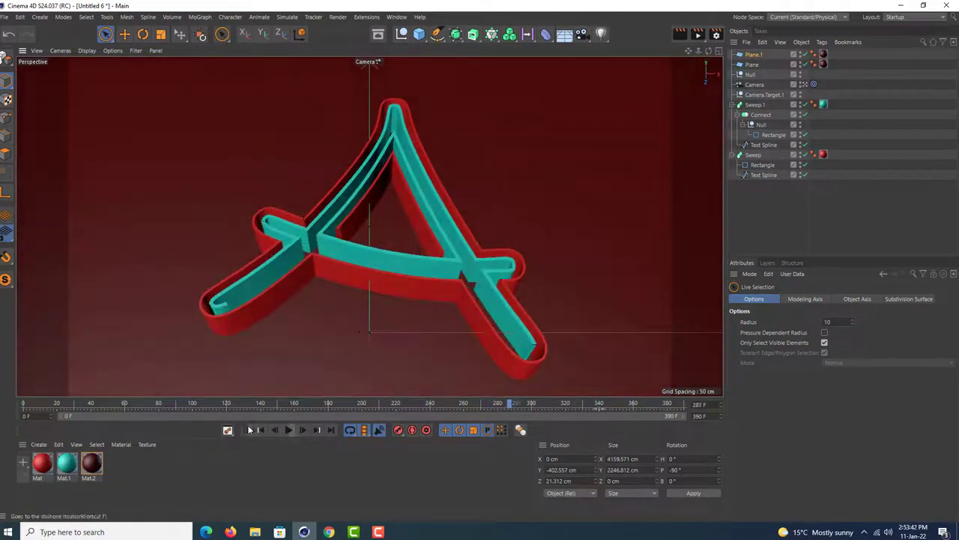
{"action": "left_click", "coordinate": [249, 431]}
{"action": "left_click", "coordinate": [289, 431]}
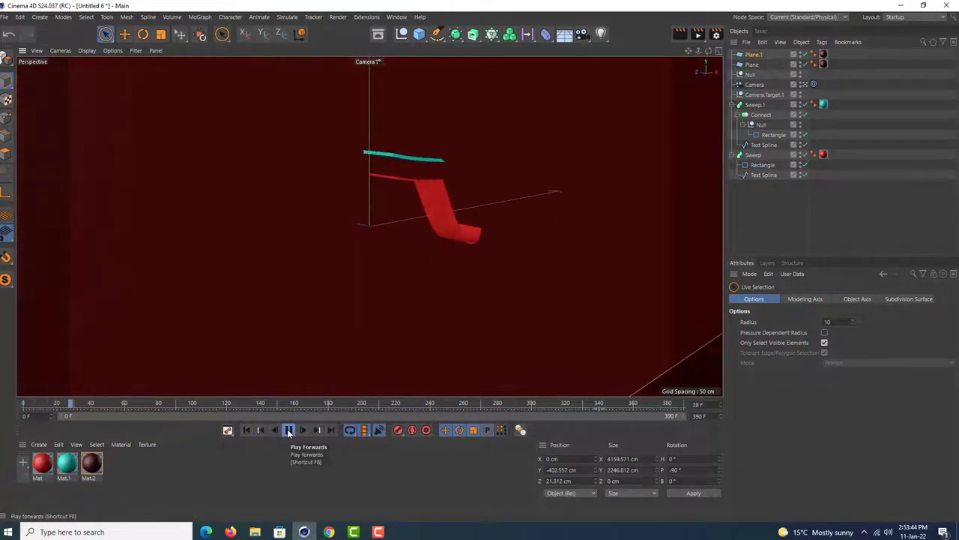
Set all of the camera's timeline keys to Spline interpolation and play the result from frame 0
{"action": "left_click", "coordinate": [756, 86]}
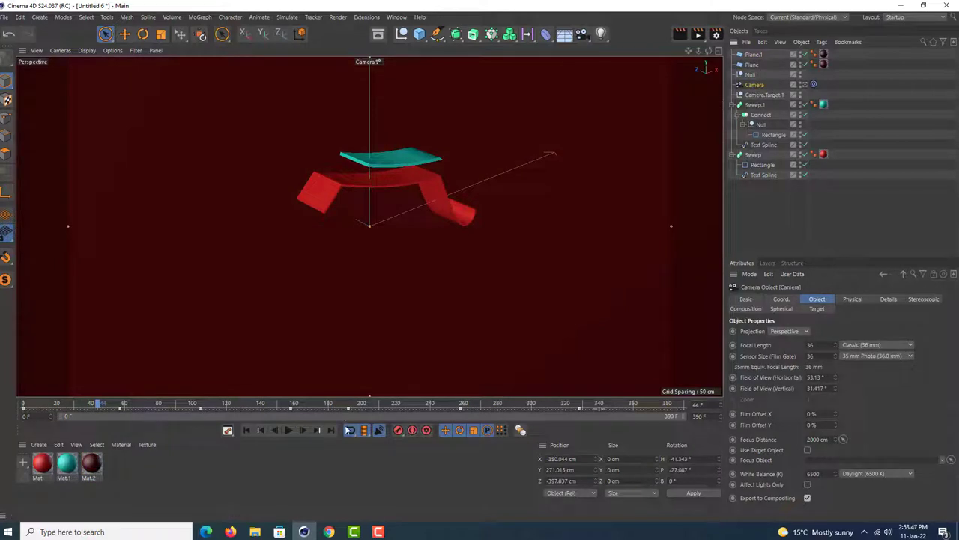
{"action": "left_click", "coordinate": [290, 431]}
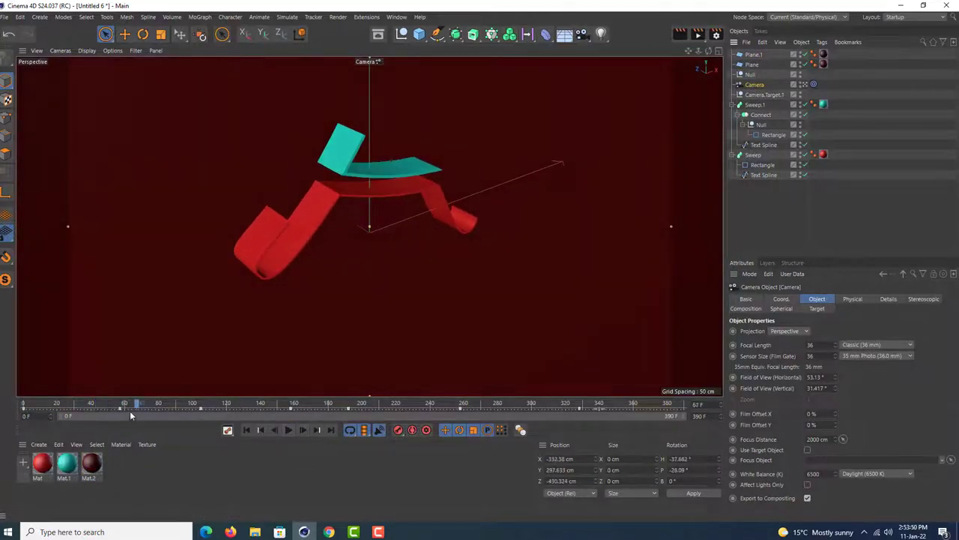
{"action": "left_click_drag", "start_coordinate": [121, 411], "coordinate": [672, 398]}
{"action": "left_click", "coordinate": [841, 313]}
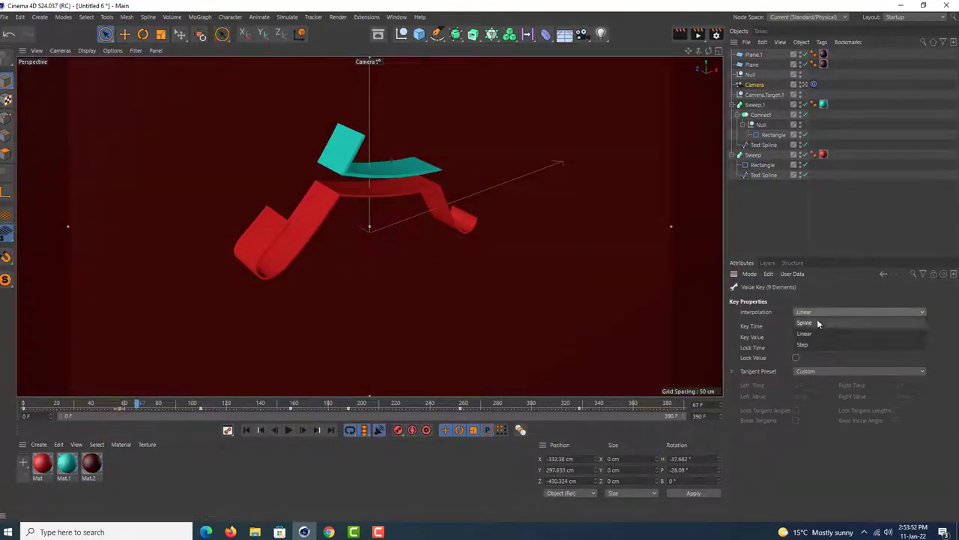
{"action": "left_click", "coordinate": [817, 318]}
{"action": "left_click", "coordinate": [247, 431]}
{"action": "left_click", "coordinate": [289, 431]}
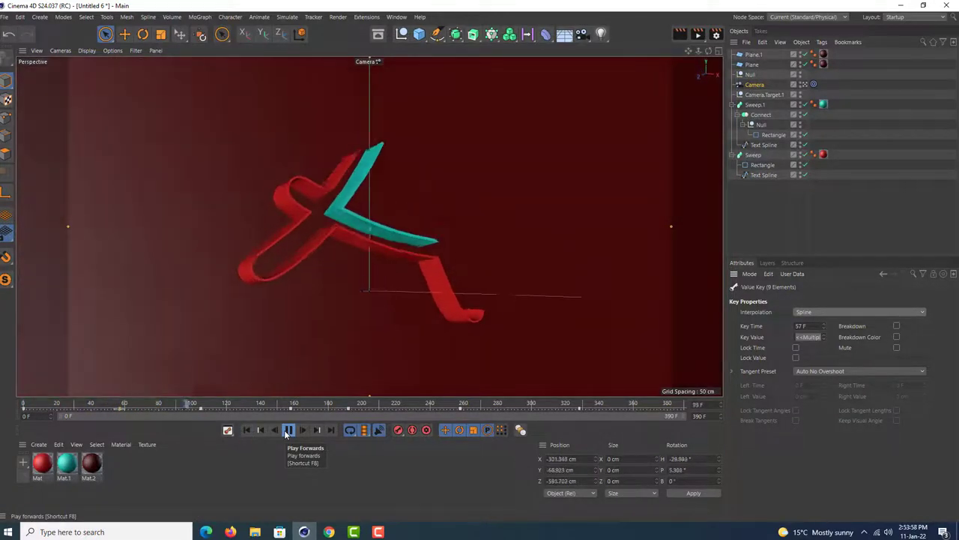
{"action": "left_click", "coordinate": [287, 430]}
Inspect the Null's key at frame 57 and its interpolation options
{"action": "left_click", "coordinate": [749, 76]}
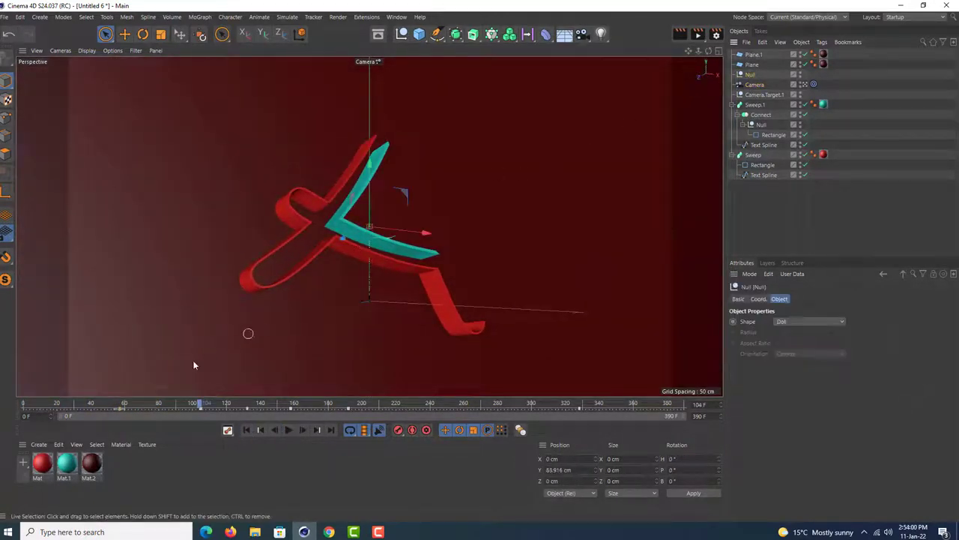
{"action": "left_click", "coordinate": [124, 405]}
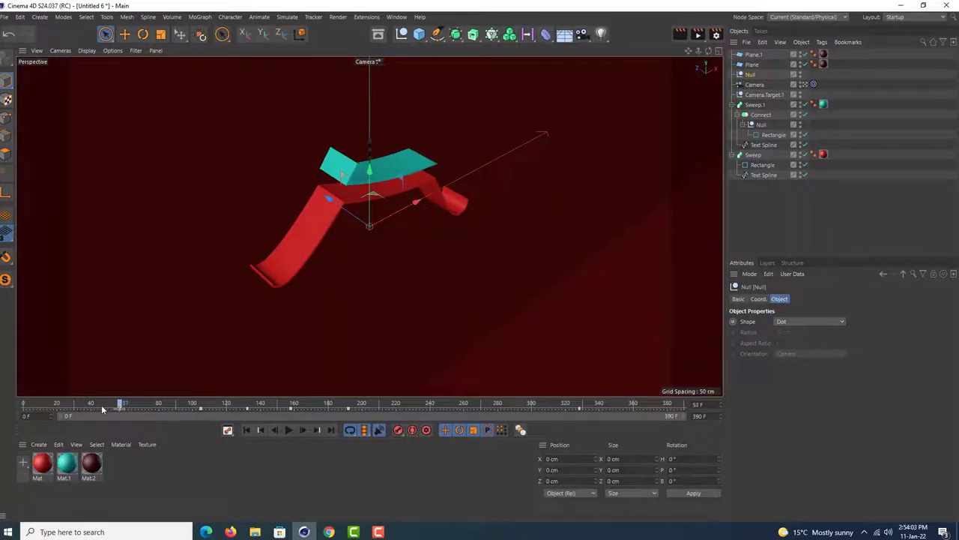
{"action": "left_click_drag", "start_coordinate": [102, 409], "coordinate": [85, 408]}
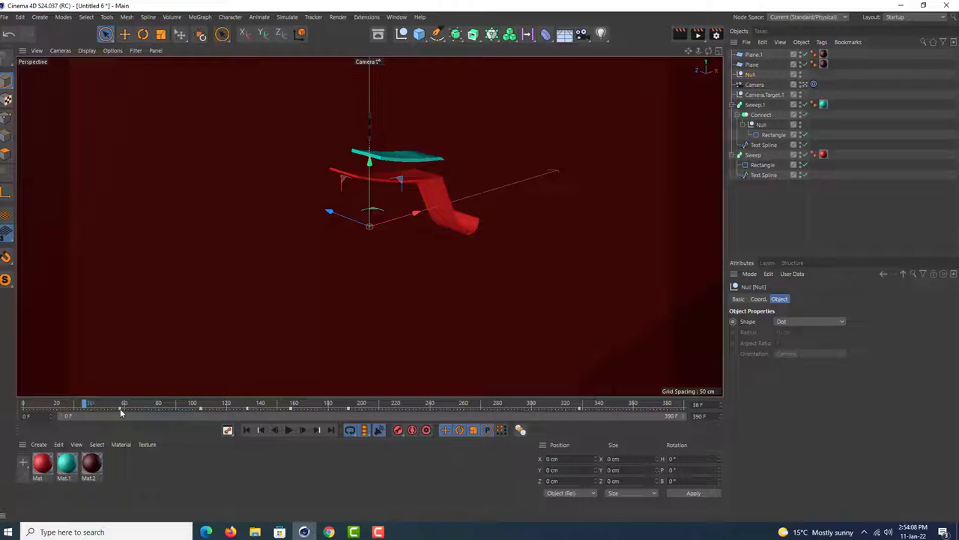
{"action": "left_click", "coordinate": [120, 409]}
{"action": "left_click", "coordinate": [819, 316]}
{"action": "left_click", "coordinate": [811, 325]}
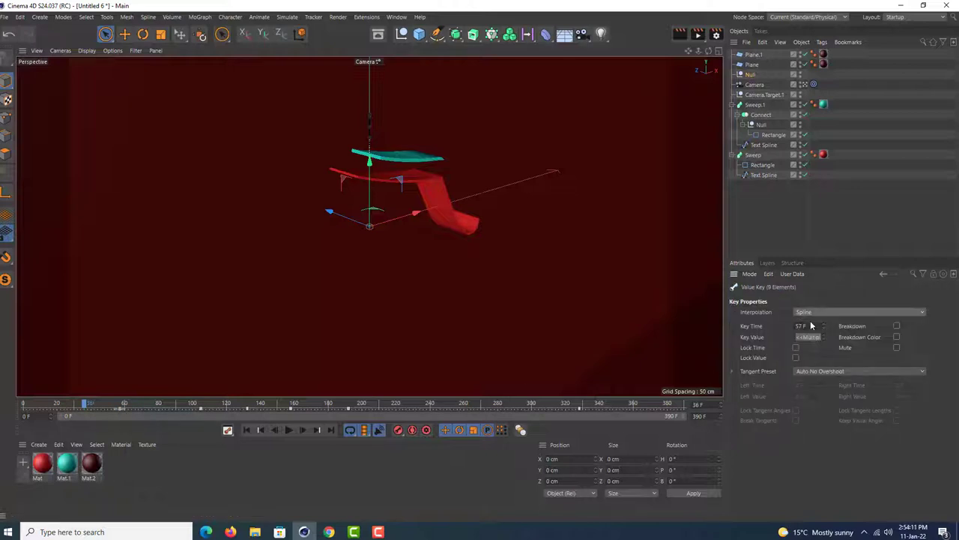
Return the camera key at 57 F to Linear interpolation and play through to frame 297
{"action": "left_click", "coordinate": [757, 85]}
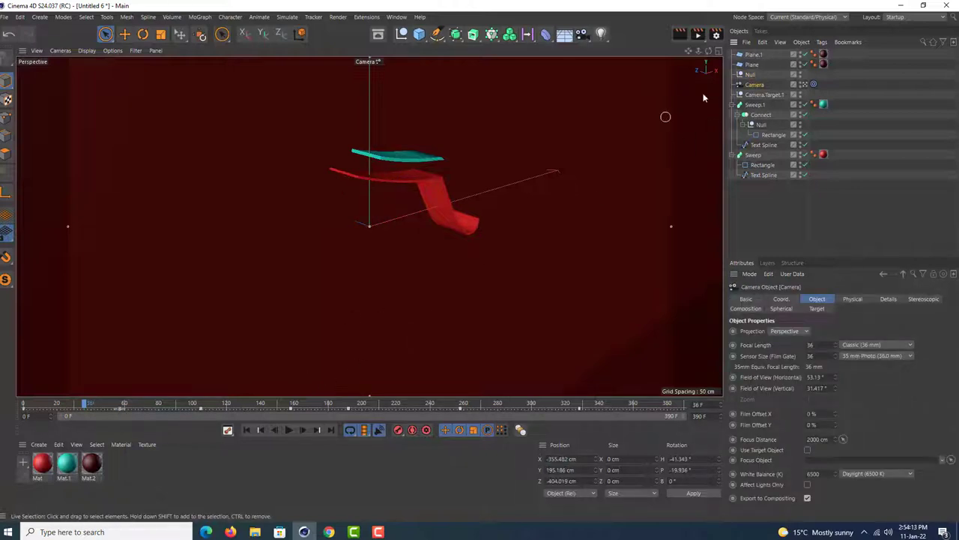
{"action": "left_click", "coordinate": [180, 405]}
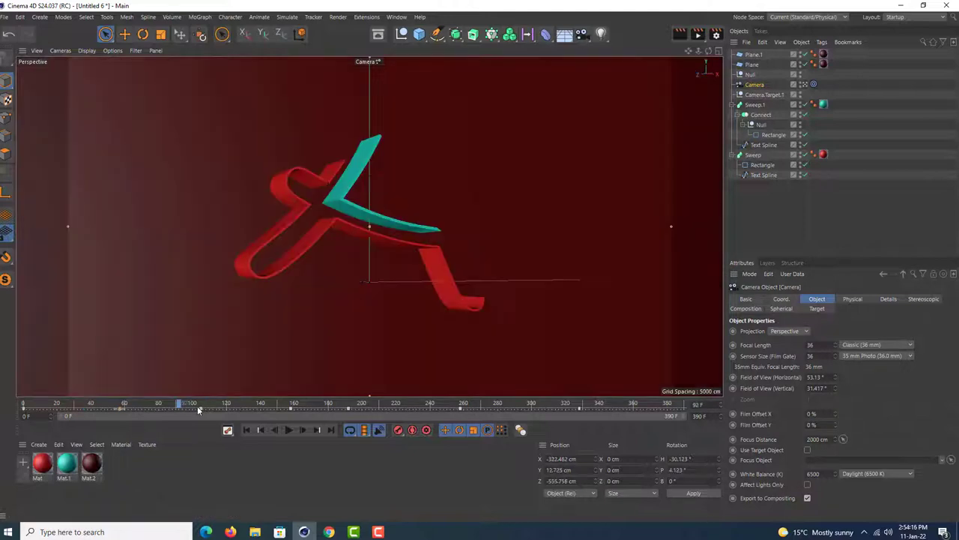
{"action": "left_click", "coordinate": [121, 411]}
{"action": "left_click", "coordinate": [824, 311]}
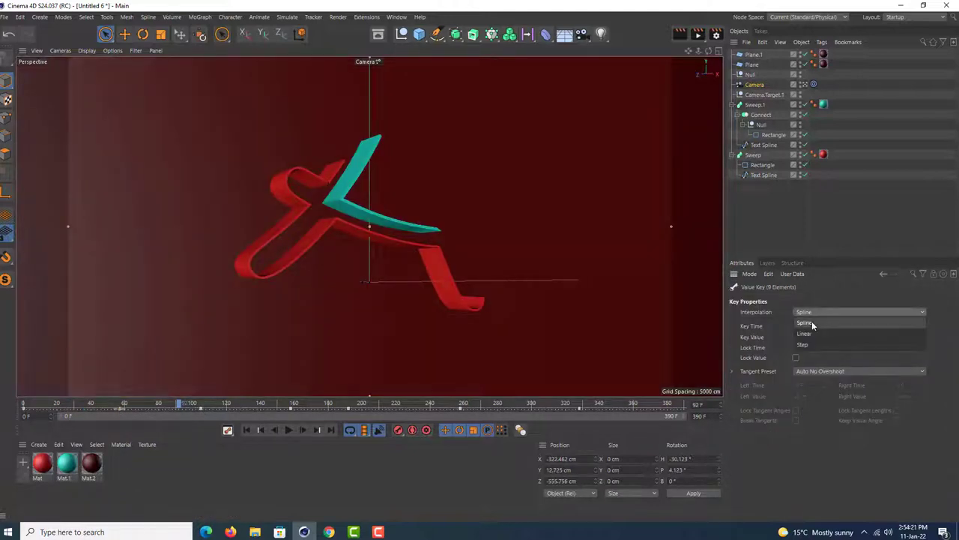
{"action": "left_click", "coordinate": [811, 334]}
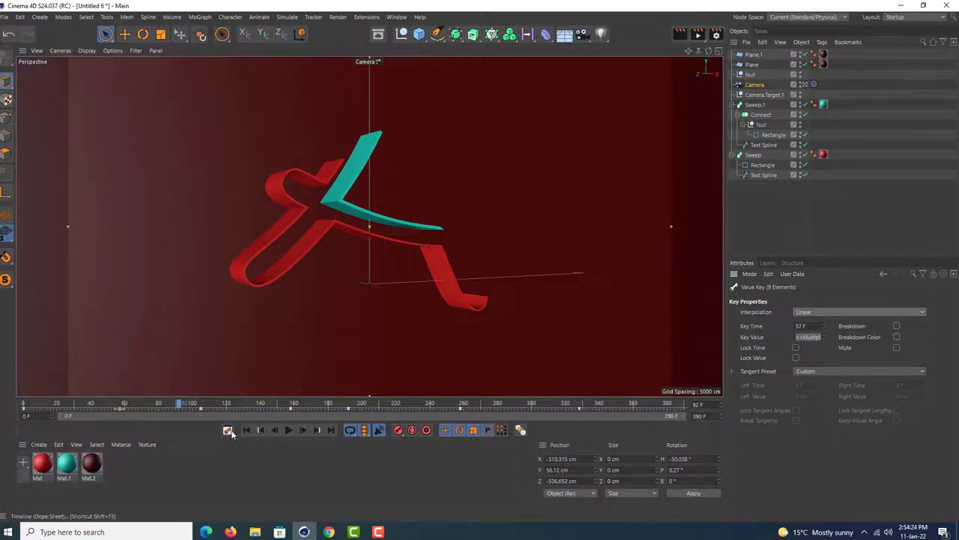
{"action": "left_click", "coordinate": [282, 433]}
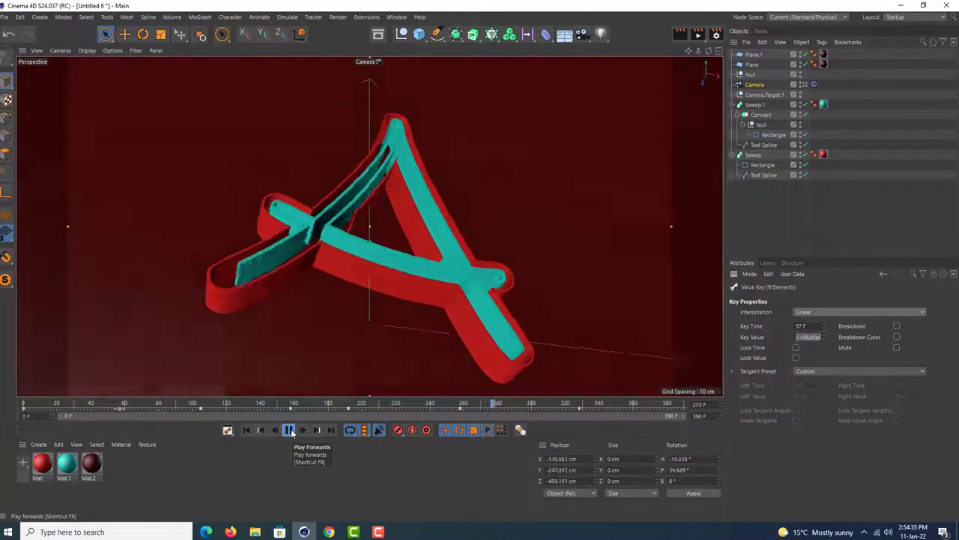
{"action": "left_click", "coordinate": [291, 428]}
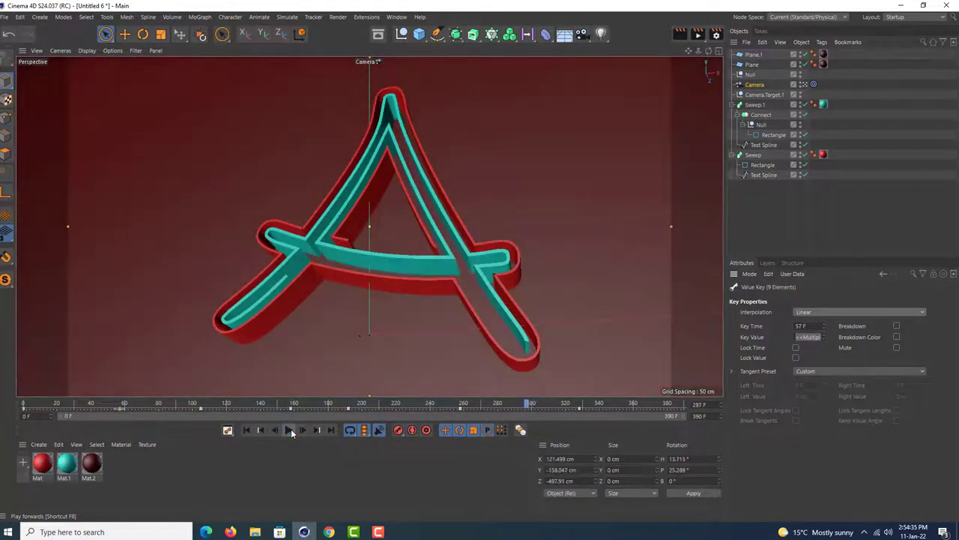
Open the Dope Sheet and expand the Camera's Position and Scale tracks plus the Null track
{"action": "left_click", "coordinate": [228, 429]}
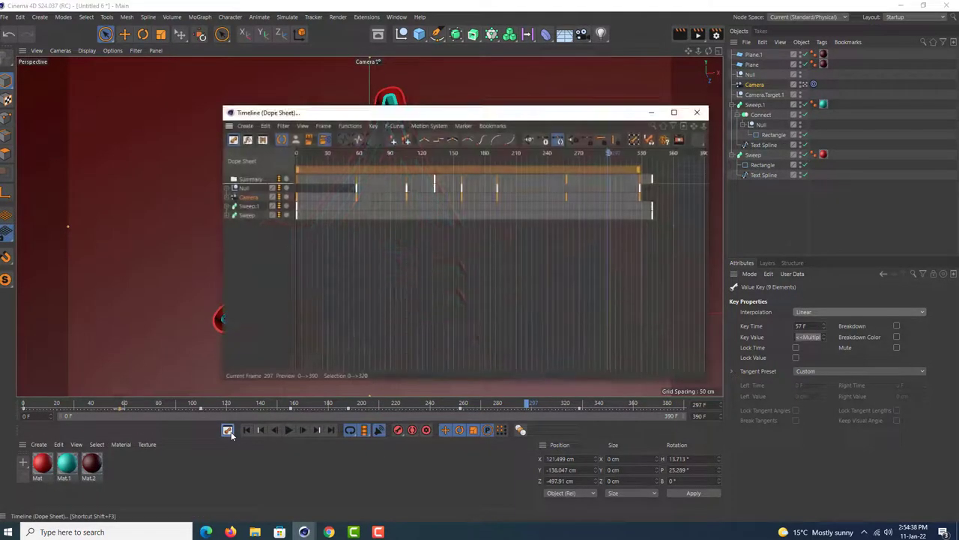
{"action": "left_click", "coordinate": [250, 199]}
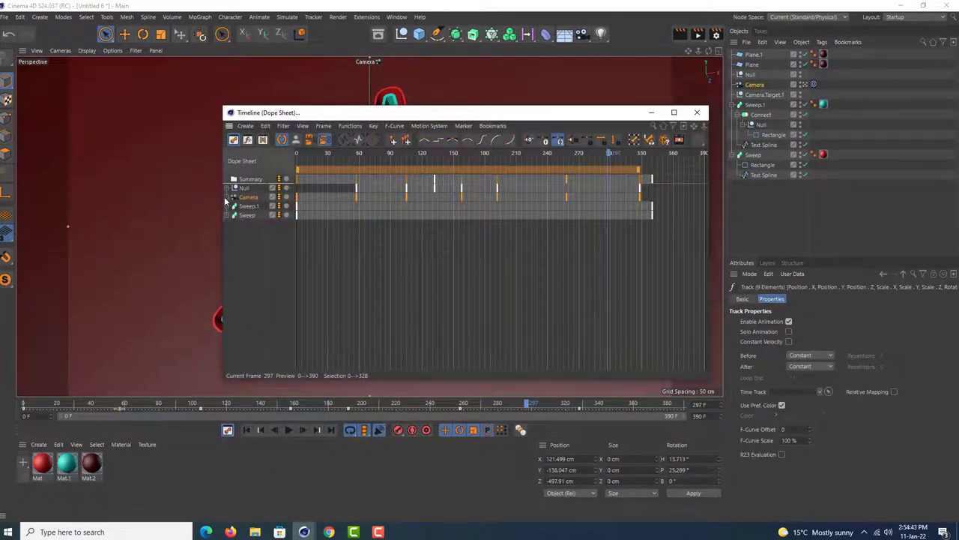
{"action": "left_click", "coordinate": [230, 197]}
{"action": "left_click", "coordinate": [249, 206]}
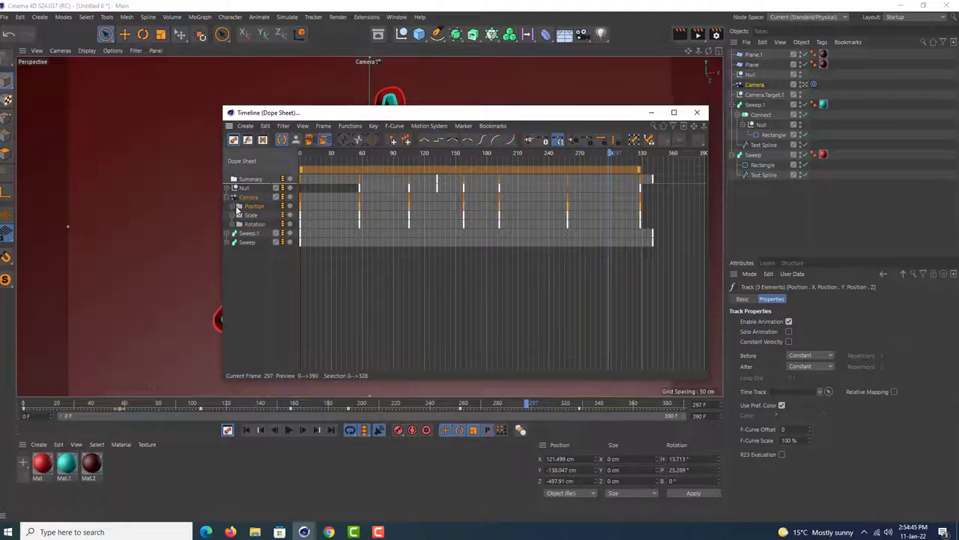
{"action": "left_click", "coordinate": [232, 208]}
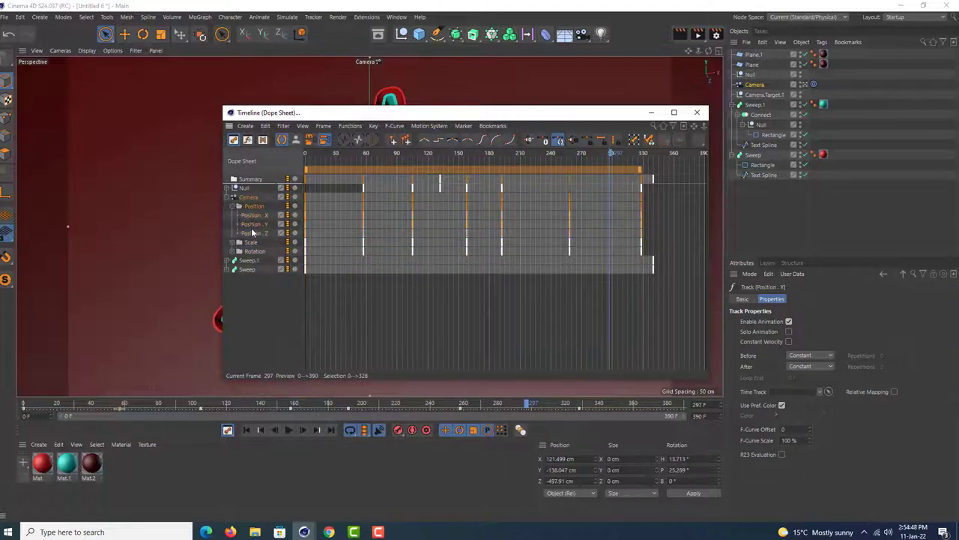
{"action": "left_click", "coordinate": [252, 233]}
{"action": "left_click", "coordinate": [233, 242]}
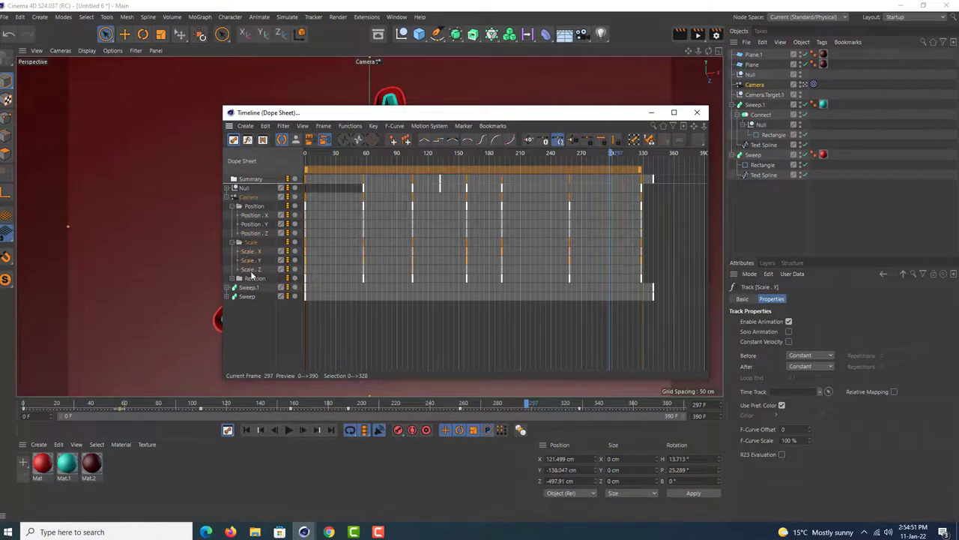
{"action": "double_click", "coordinate": [245, 188]}
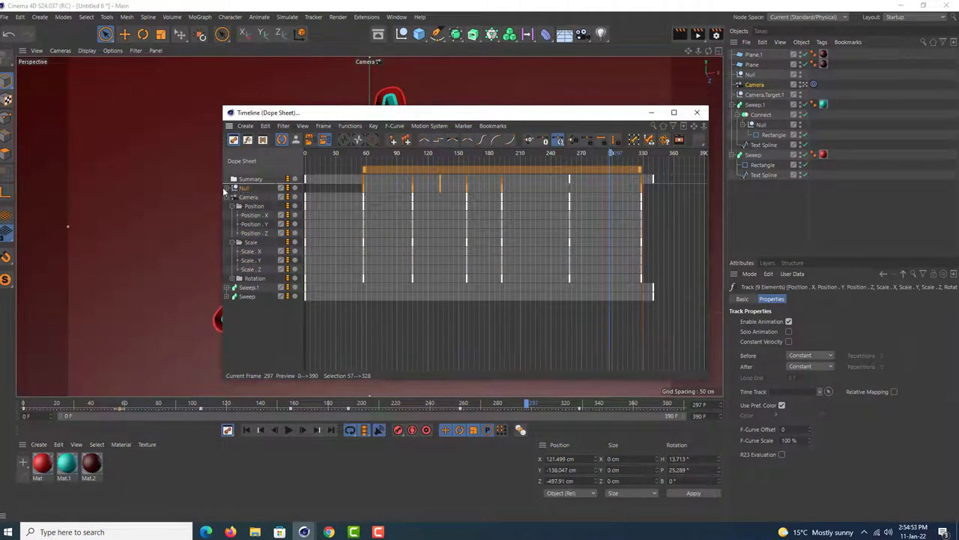
{"action": "left_click", "coordinate": [231, 189]}
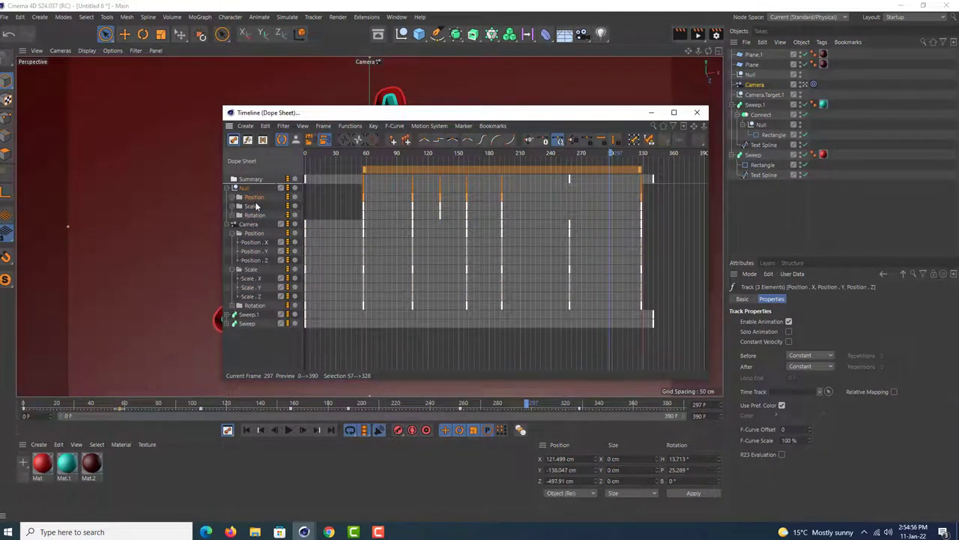
Switch from the Dope Sheet to the F-Curve timeline and set all 63 keys to Spline
{"action": "left_click", "coordinate": [696, 113]}
{"action": "left_click", "coordinate": [396, 16]}
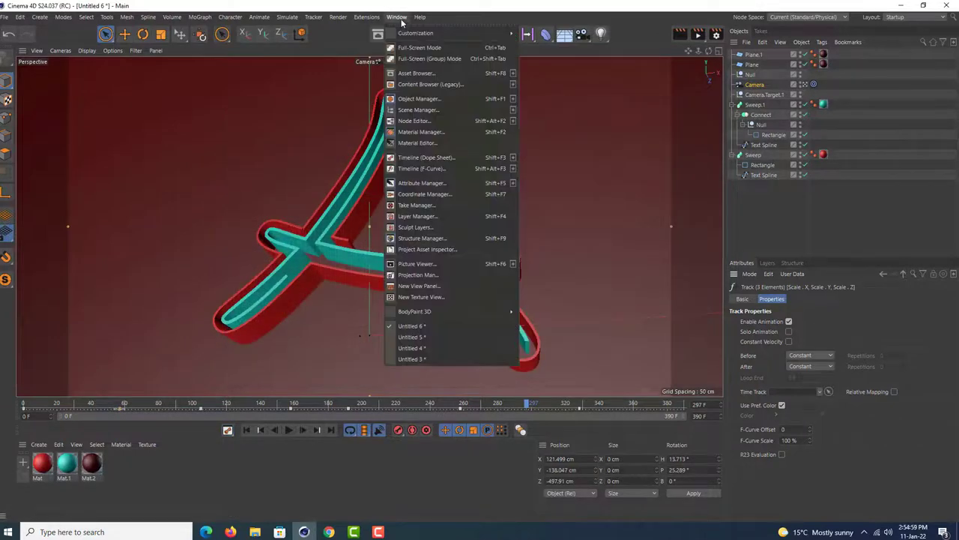
{"action": "left_click", "coordinate": [433, 168]}
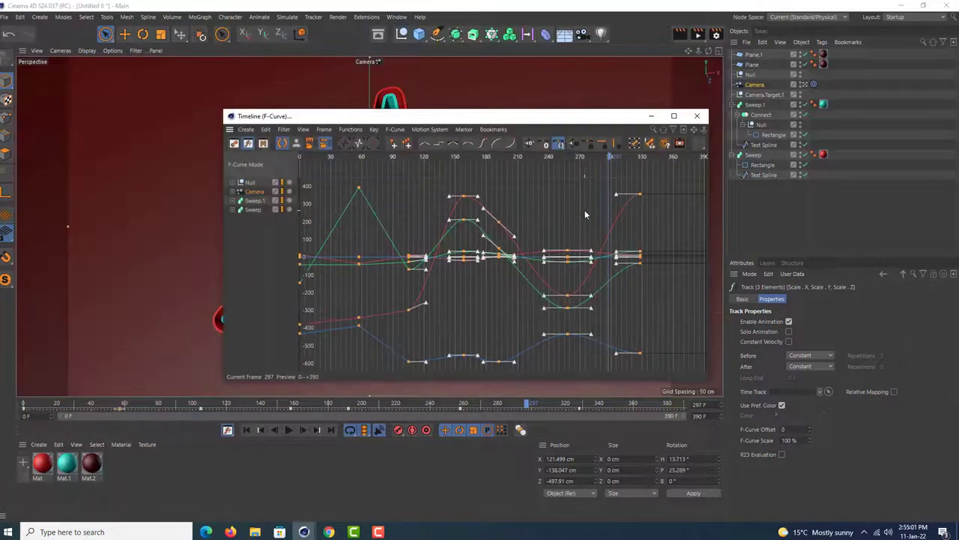
{"action": "mouse_move", "coordinate": [689, 183]}
{"action": "left_mouse_down"}
{"action": "mouse_move", "coordinate": [281, 343]}
{"action": "mouse_move", "coordinate": [278, 363]}
{"action": "mouse_move", "coordinate": [290, 368]}
{"action": "left_mouse_up"}
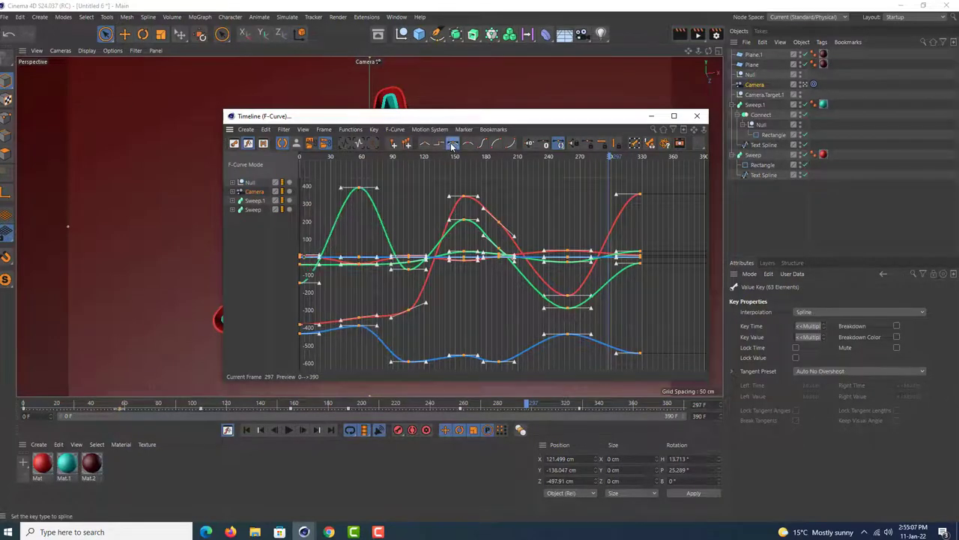
Move the curve window aside and play the animation from frame 0
{"action": "mouse_move", "coordinate": [589, 118]}
{"action": "left_mouse_down"}
{"action": "mouse_move", "coordinate": [921, 146]}
{"action": "mouse_move", "coordinate": [924, 62]}
{"action": "left_mouse_up"}
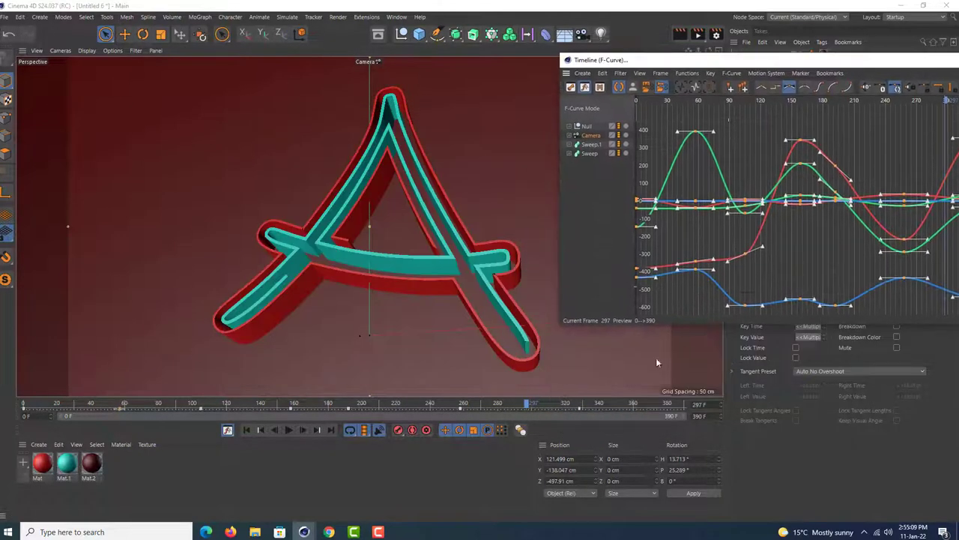
{"action": "left_click", "coordinate": [246, 429]}
{"action": "left_click", "coordinate": [287, 429]}
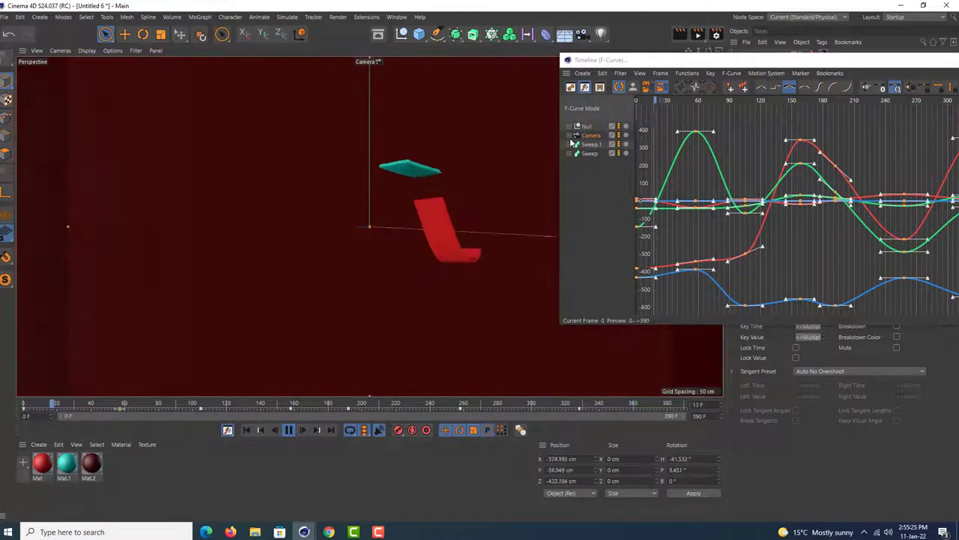
Isolate the camera's Position . X curve and adjust its keys around frames 57 to 192
{"action": "left_click", "coordinate": [569, 134]}
{"action": "left_click", "coordinate": [596, 144]}
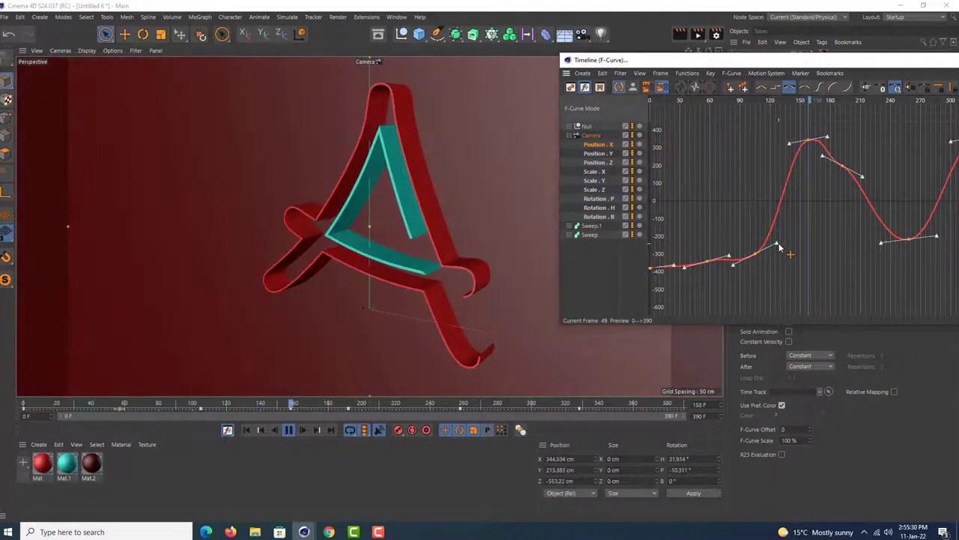
{"action": "left_click_drag", "start_coordinate": [772, 247], "coordinate": [772, 251]}
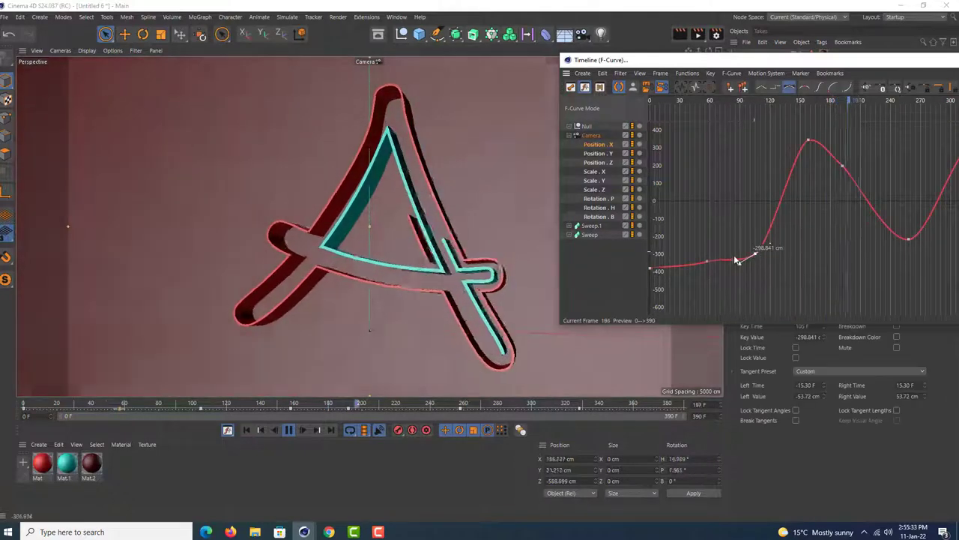
{"action": "left_click", "coordinate": [710, 261]}
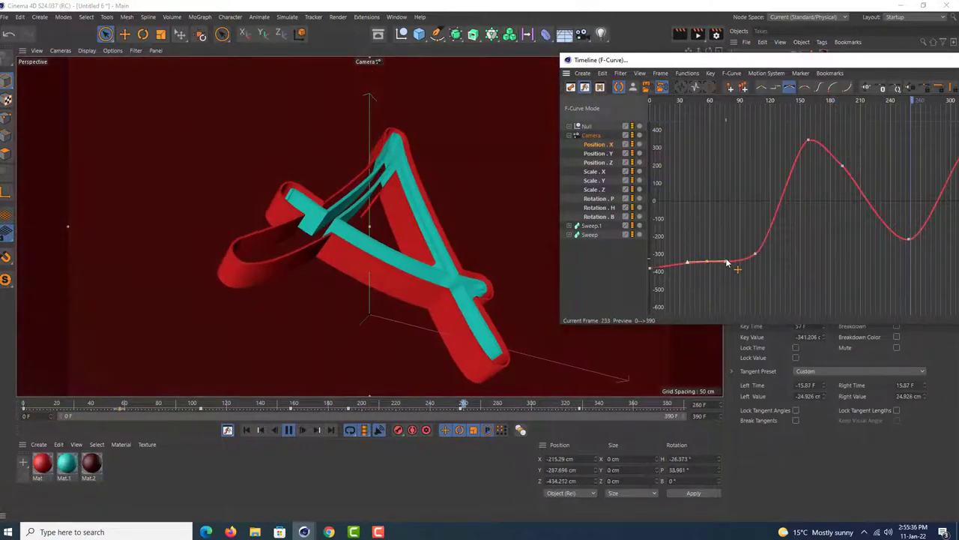
{"action": "left_click", "coordinate": [841, 165]}
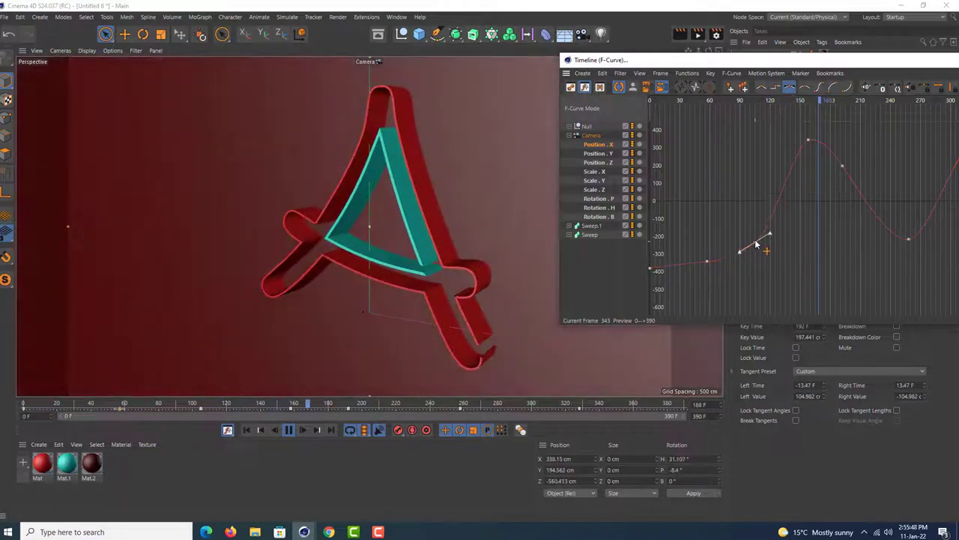
{"action": "left_click", "coordinate": [754, 235], "text": "ctrl"}
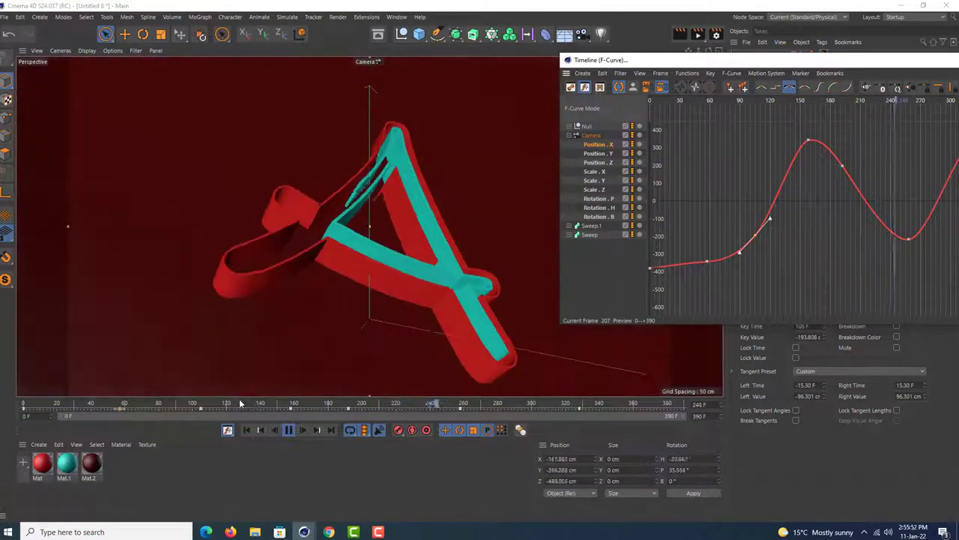
{"action": "left_click", "coordinate": [144, 403]}
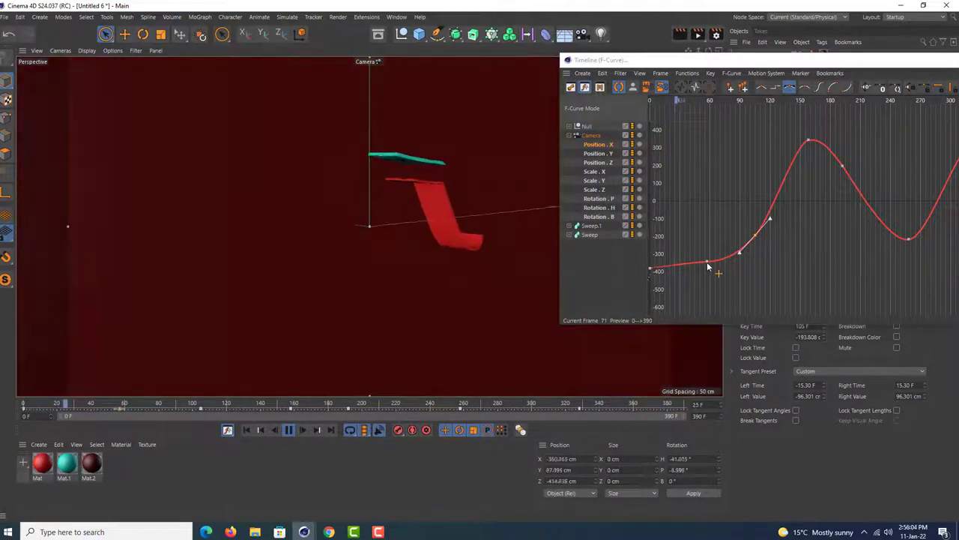
Ease the Position . X tangents around the frame 48 key, then close the curve editor
{"action": "left_click", "coordinate": [707, 267]}
{"action": "left_click", "coordinate": [708, 268]}
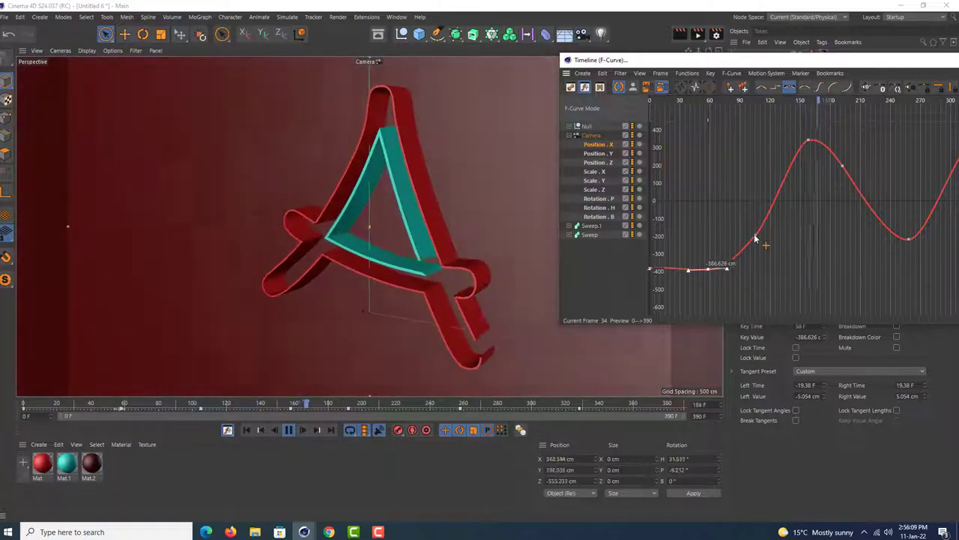
{"action": "left_click", "coordinate": [754, 235]}
{"action": "left_click_drag", "start_coordinate": [755, 235], "coordinate": [762, 204]}
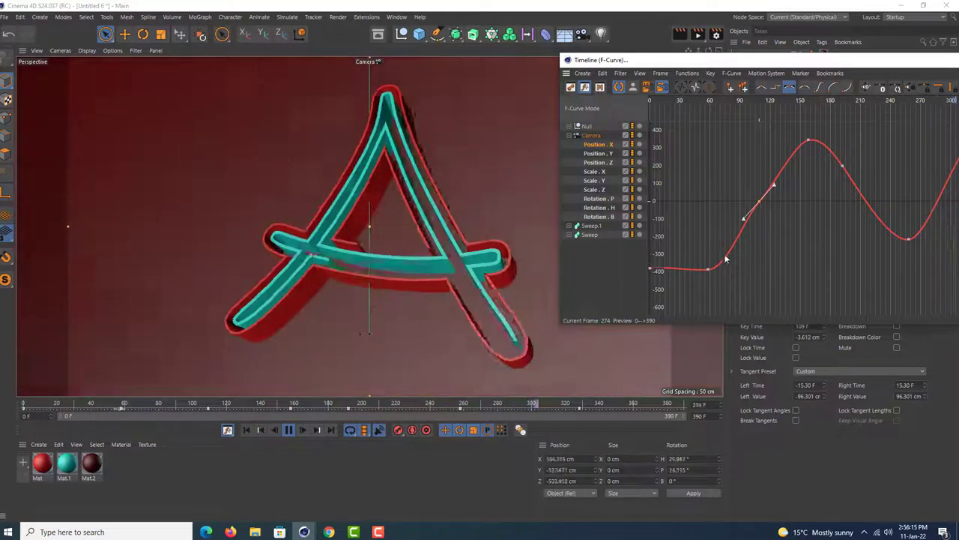
{"action": "mouse_move", "coordinate": [710, 271]}
{"action": "left_mouse_down"}
{"action": "mouse_move", "coordinate": [697, 266]}
{"action": "mouse_move", "coordinate": [752, 268]}
{"action": "left_mouse_up"}
{"action": "left_click", "coordinate": [717, 266]}
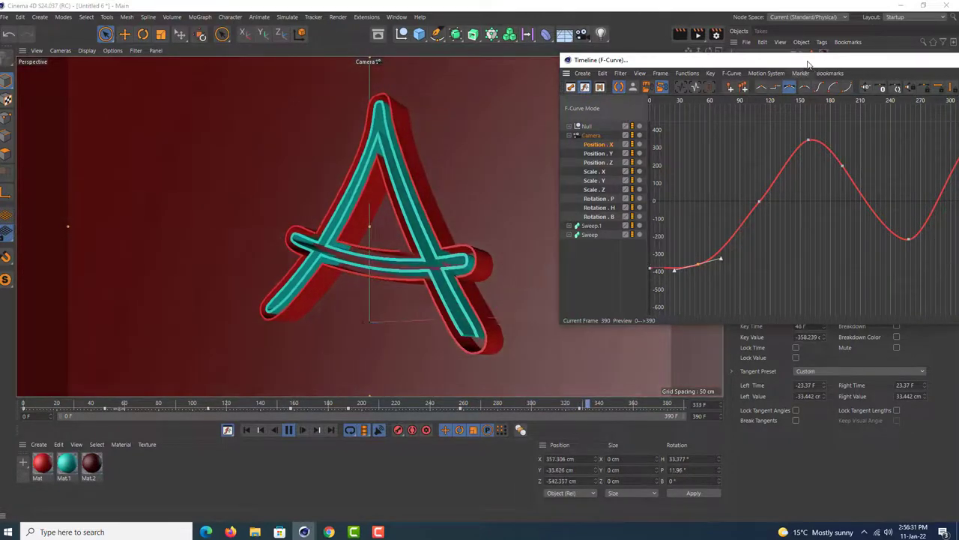
{"action": "mouse_move", "coordinate": [829, 63]}
{"action": "left_mouse_down"}
{"action": "mouse_move", "coordinate": [788, 53]}
{"action": "mouse_move", "coordinate": [676, 53]}
{"action": "left_mouse_up"}
{"action": "left_click", "coordinate": [935, 48]}
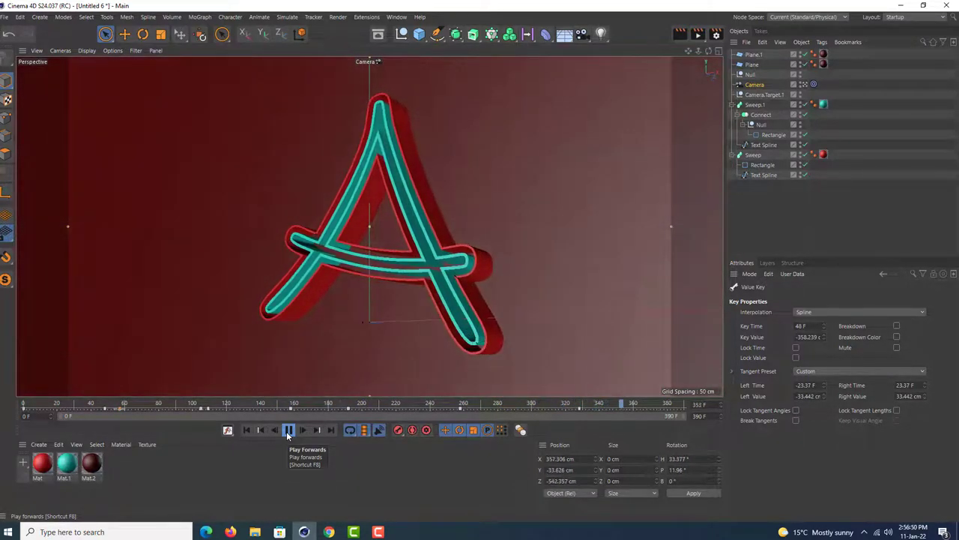
Render the viewport with Ctrl+R, check Render Settings, and re-render the red-and-teal A preview
{"action": "key", "text": "ctrl+r"}
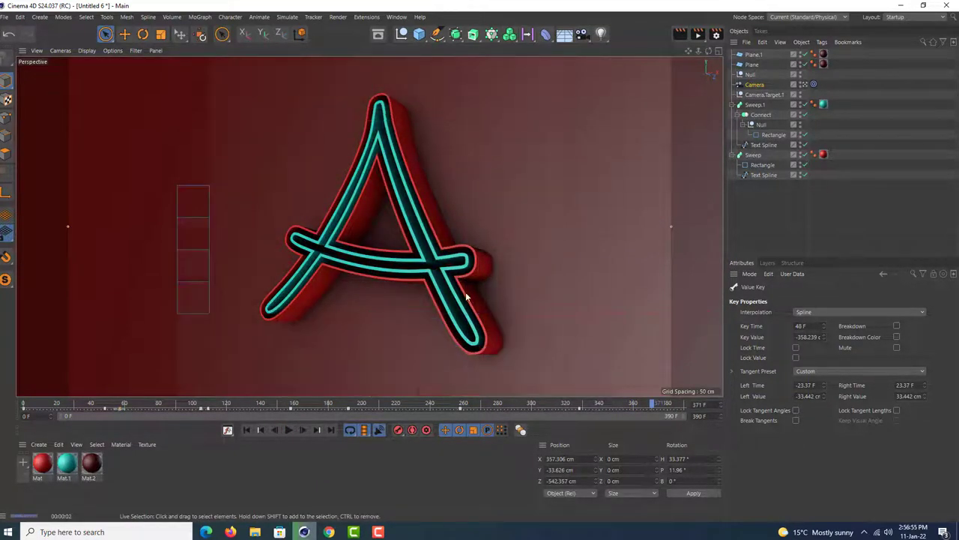
{"action": "left_click", "coordinate": [715, 34]}
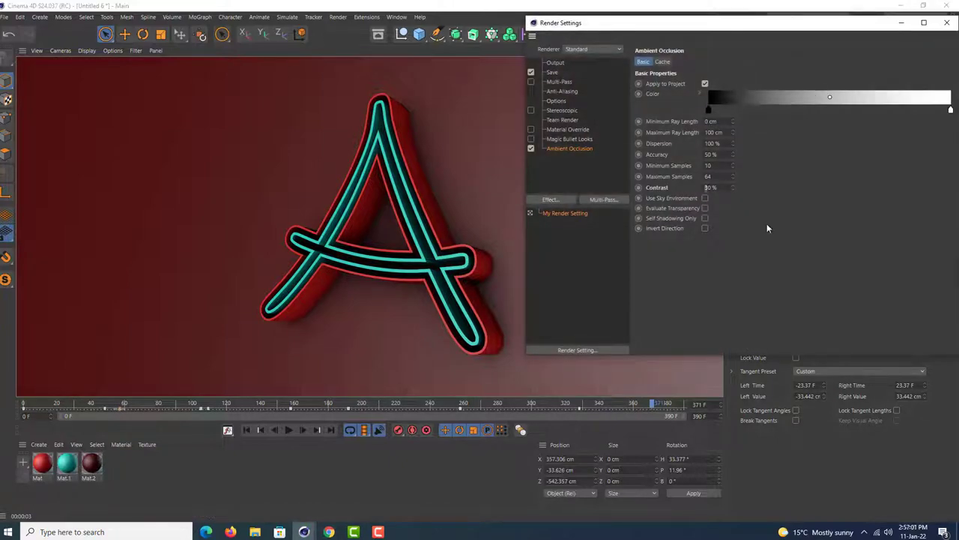
{"action": "left_click", "coordinate": [946, 23]}
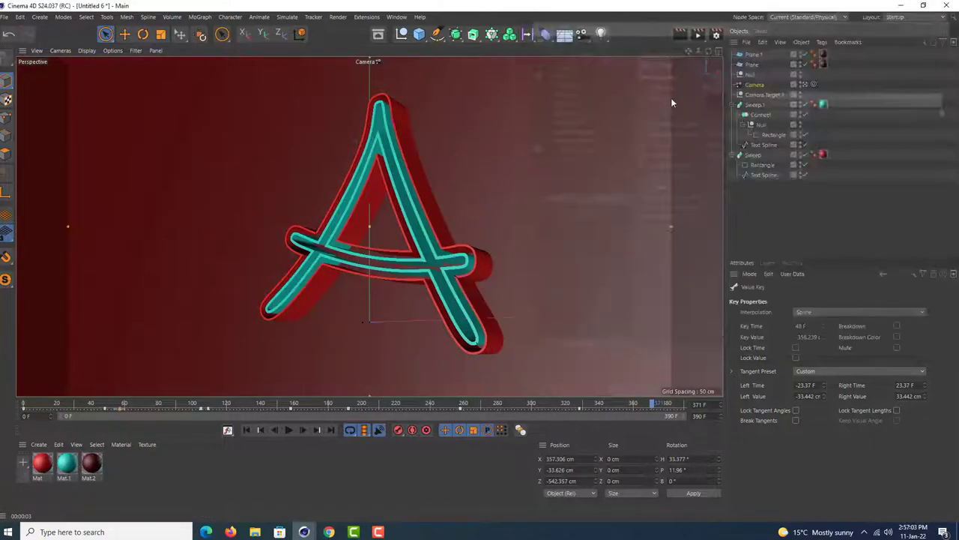
{"action": "left_click", "coordinate": [677, 33]}
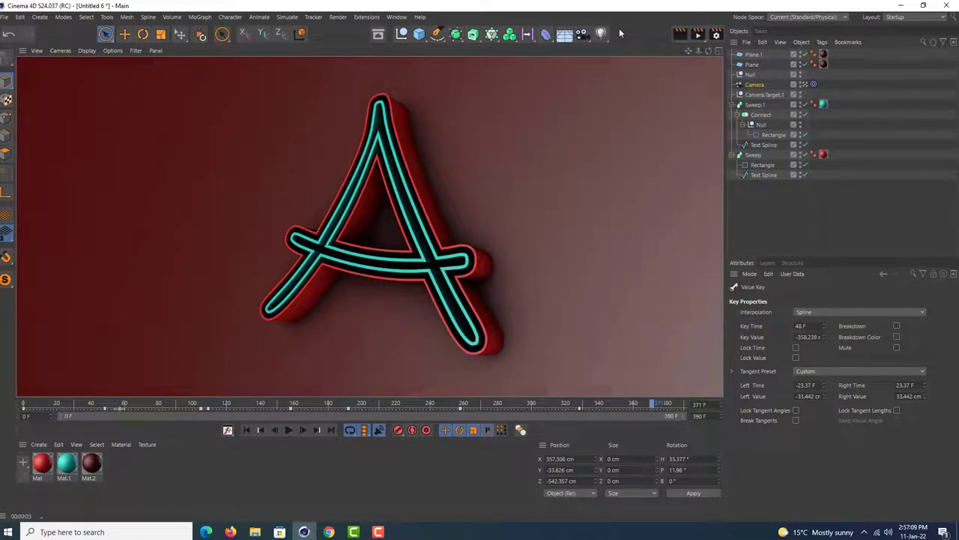
Set the red Mat's reflectance to specular Width 64%, Falloff 26% and roughly 75% brightness
{"action": "double_click", "coordinate": [35, 466]}
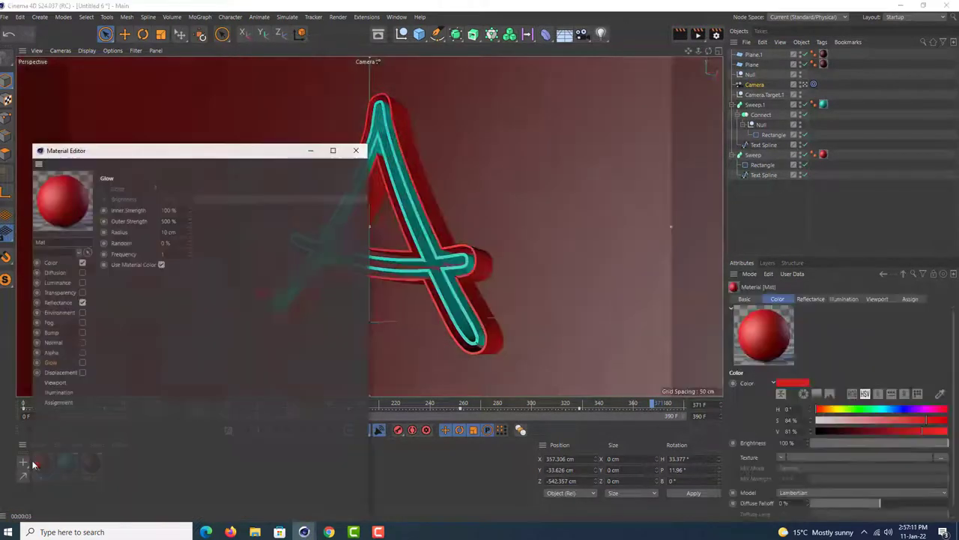
{"action": "left_click", "coordinate": [60, 302]}
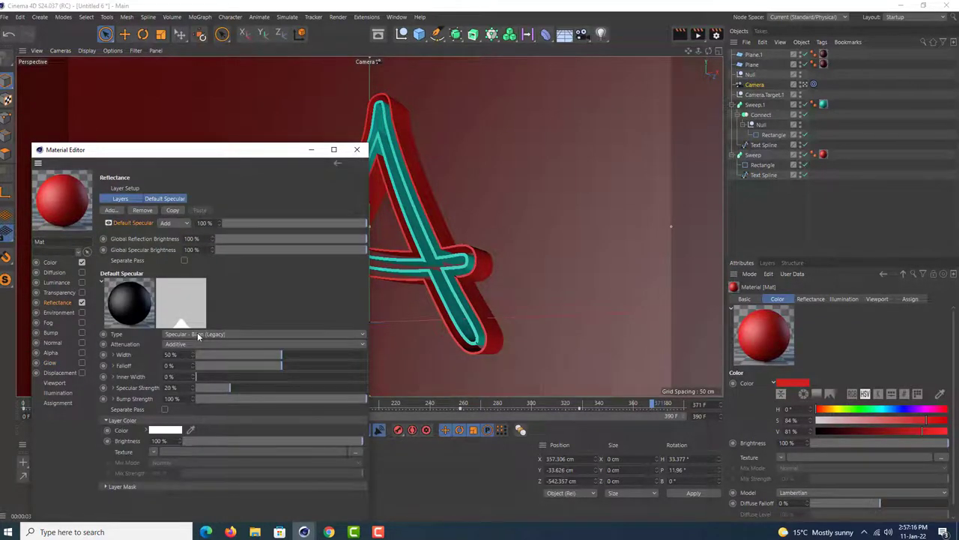
{"action": "left_click_drag", "start_coordinate": [266, 354], "coordinate": [318, 368]}
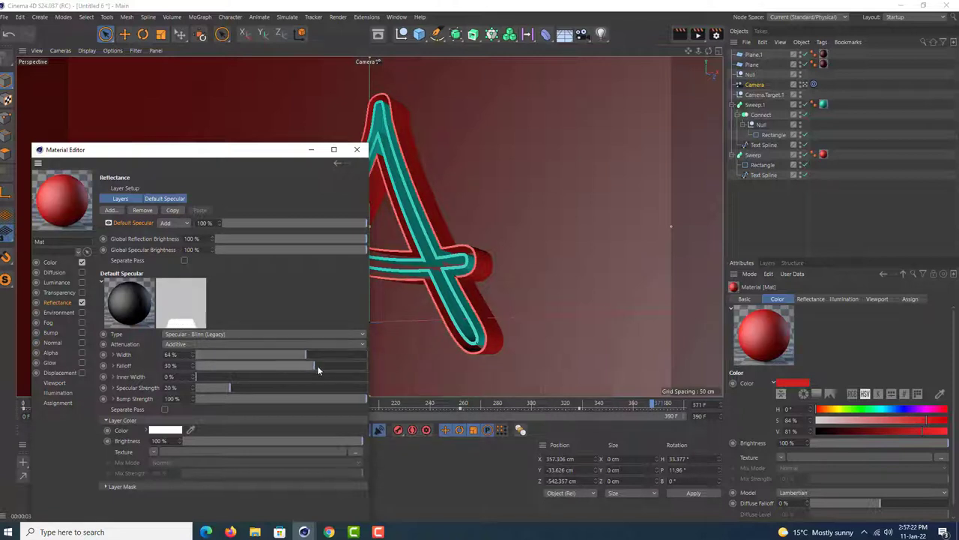
{"action": "left_click", "coordinate": [356, 149]}
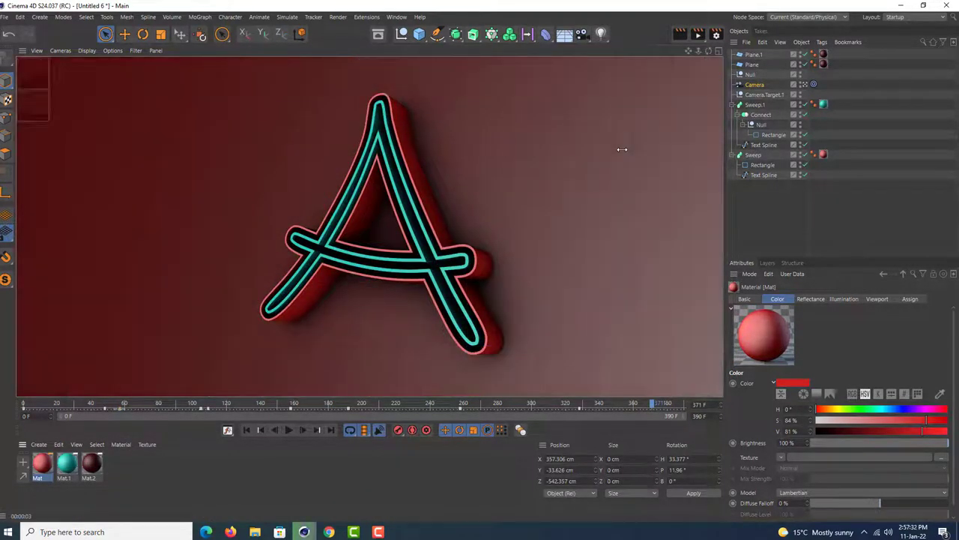
Add a Physical Sky with Clouds enabled, then open Render Settings and shift it left
{"action": "left_click", "coordinate": [581, 33]}
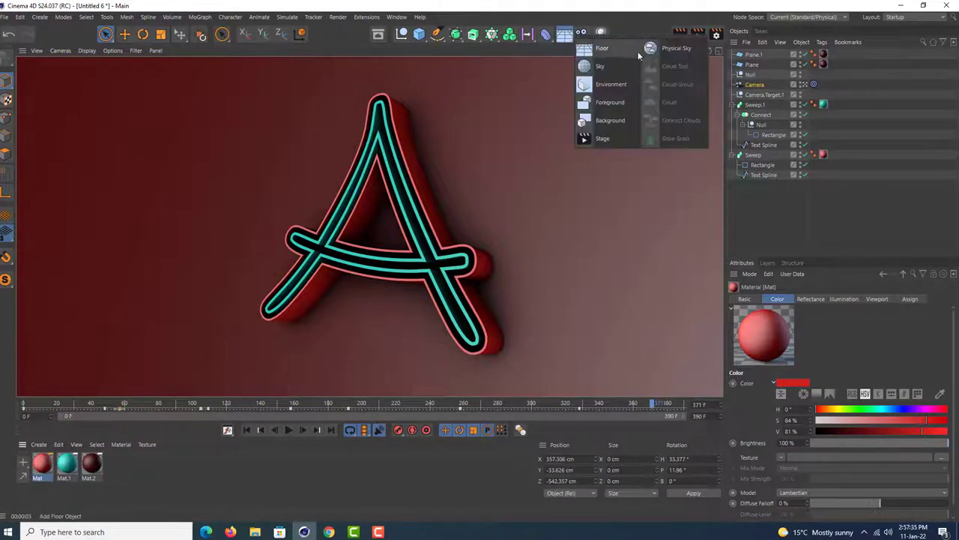
{"action": "left_click", "coordinate": [675, 49]}
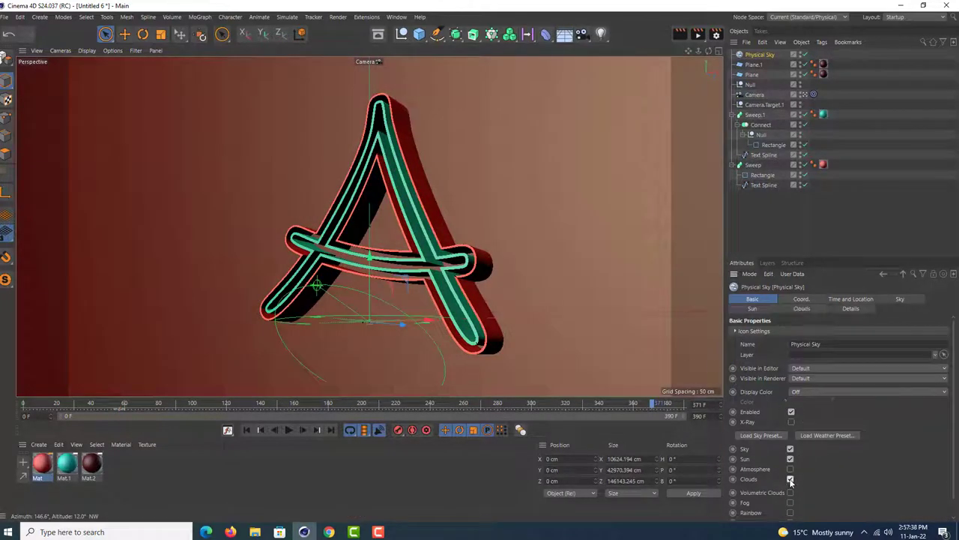
{"action": "left_click", "coordinate": [790, 479]}
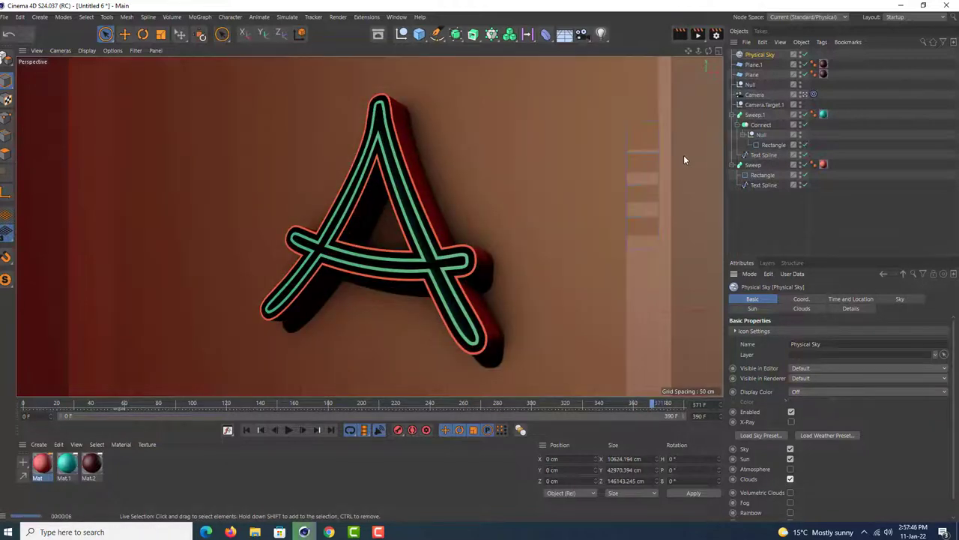
{"action": "left_click", "coordinate": [715, 35]}
{"action": "left_click_drag", "start_coordinate": [628, 29], "coordinate": [471, 40]}
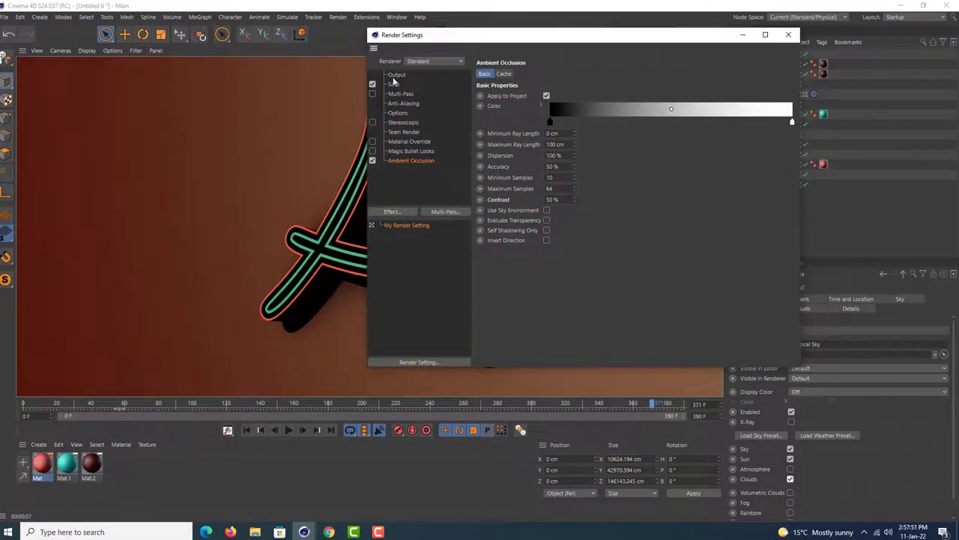
Use the HDTV 1080 25 preset (1920×1080), render All Frames, and save as MP4
{"action": "left_click", "coordinate": [395, 75]}
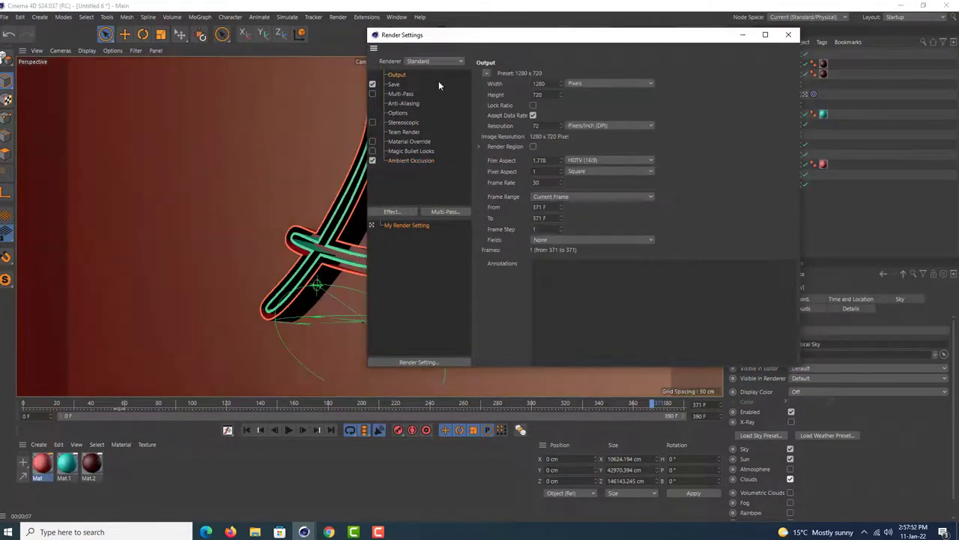
{"action": "left_click", "coordinate": [486, 75]}
{"action": "mouse_move", "coordinate": [500, 95]}
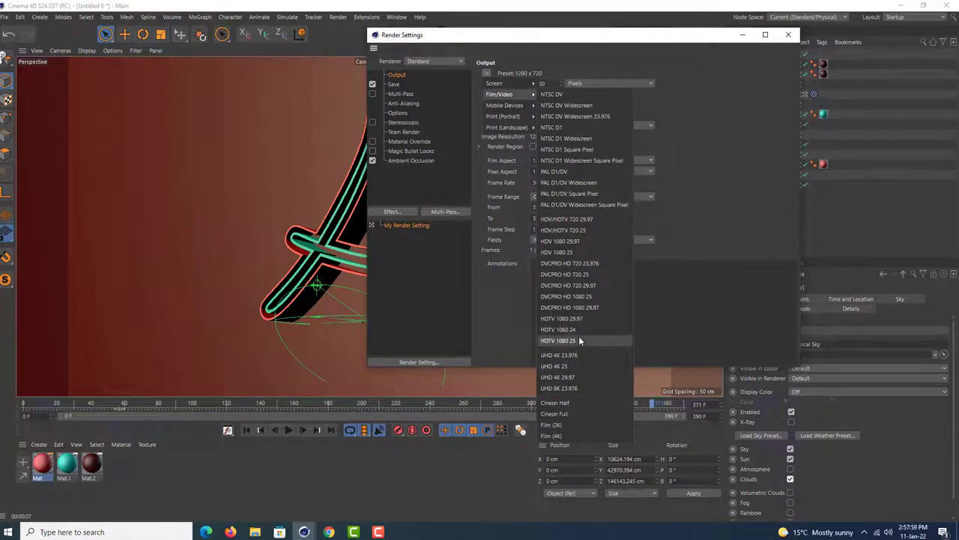
{"action": "left_click", "coordinate": [579, 341]}
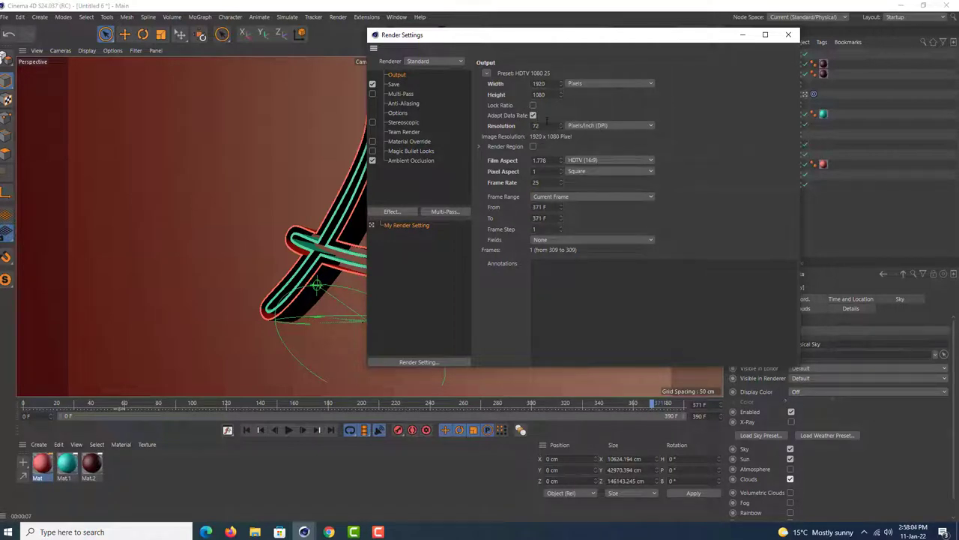
{"action": "left_click", "coordinate": [564, 197]}
{"action": "left_click", "coordinate": [560, 229]}
{"action": "left_click", "coordinate": [394, 85]}
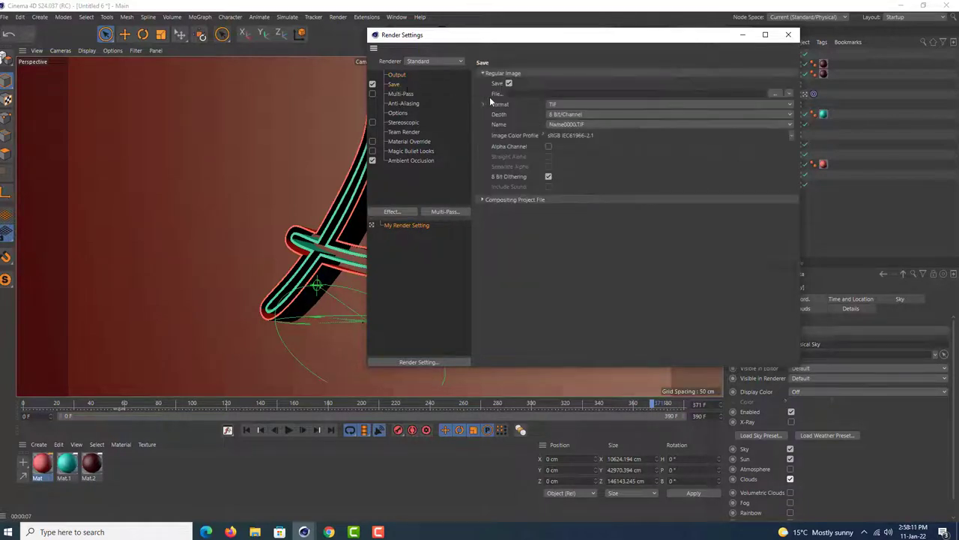
{"action": "left_click", "coordinate": [579, 104]}
{"action": "left_click", "coordinate": [568, 330]}
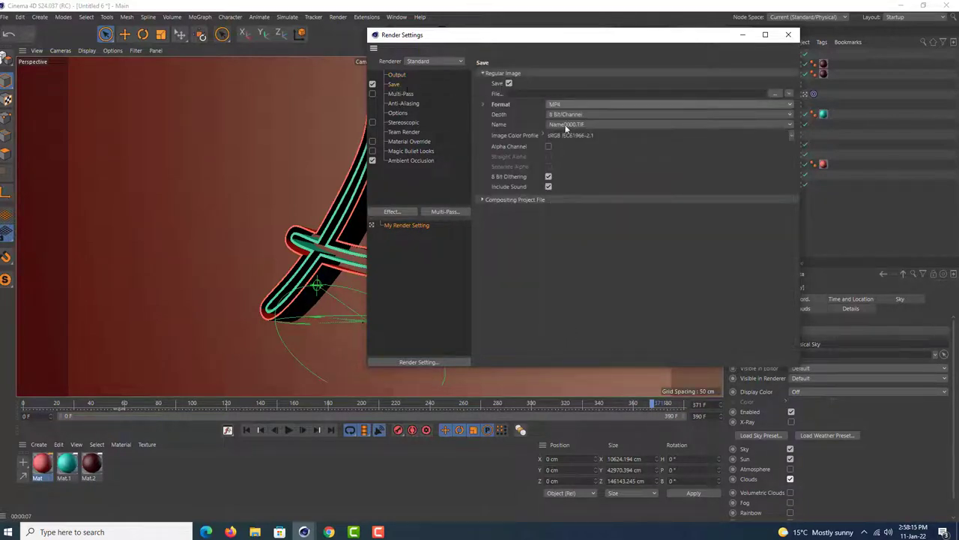
Save the rendered video as 'ANIMATE TITLE' in Rendered\Reflection on dynamic emitter Cinema 4D Tutorial
{"action": "left_click", "coordinate": [772, 93]}
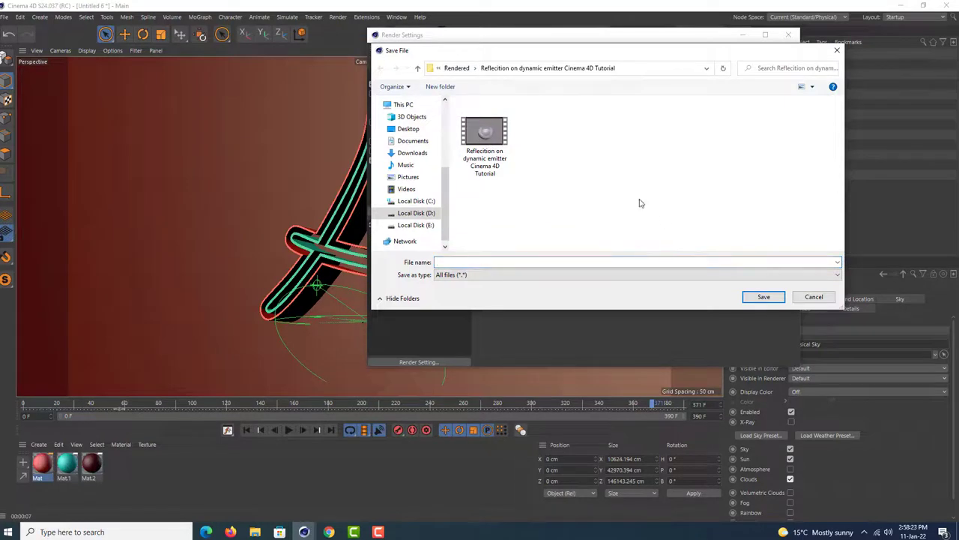
{"action": "left_click", "coordinate": [706, 69]}
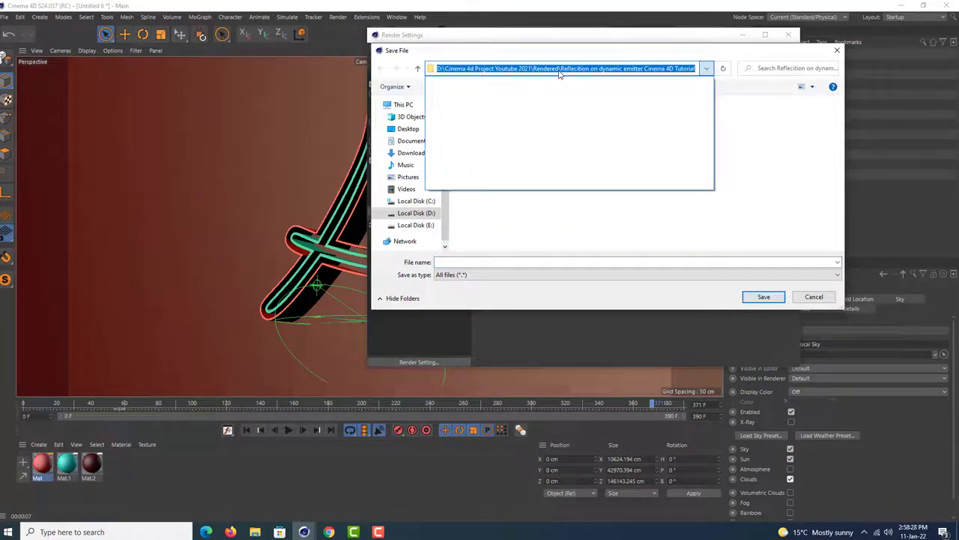
{"action": "left_click", "coordinate": [774, 147]}
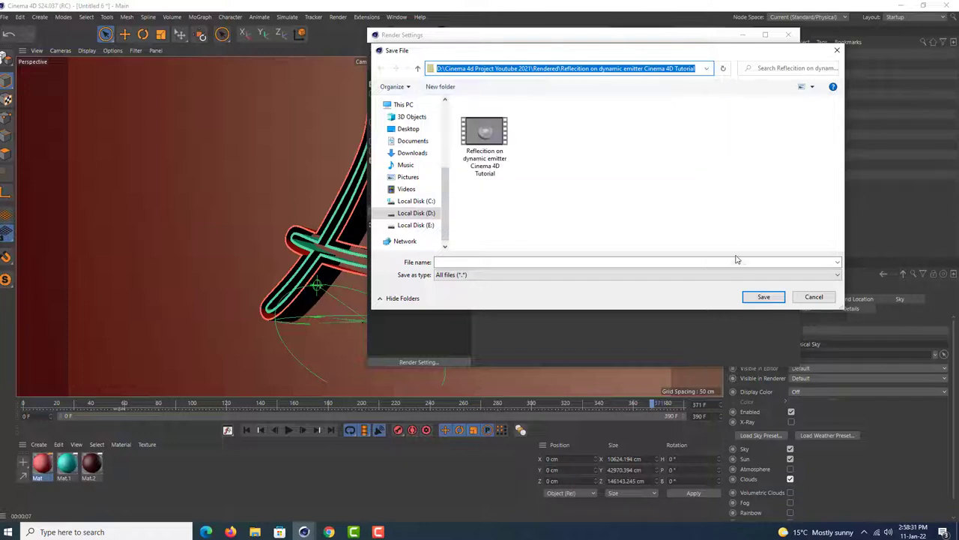
{"action": "left_click", "coordinate": [762, 298]}
{"action": "left_click", "coordinate": [742, 260]}
{"action": "type", "text": "ANIMATE T"}
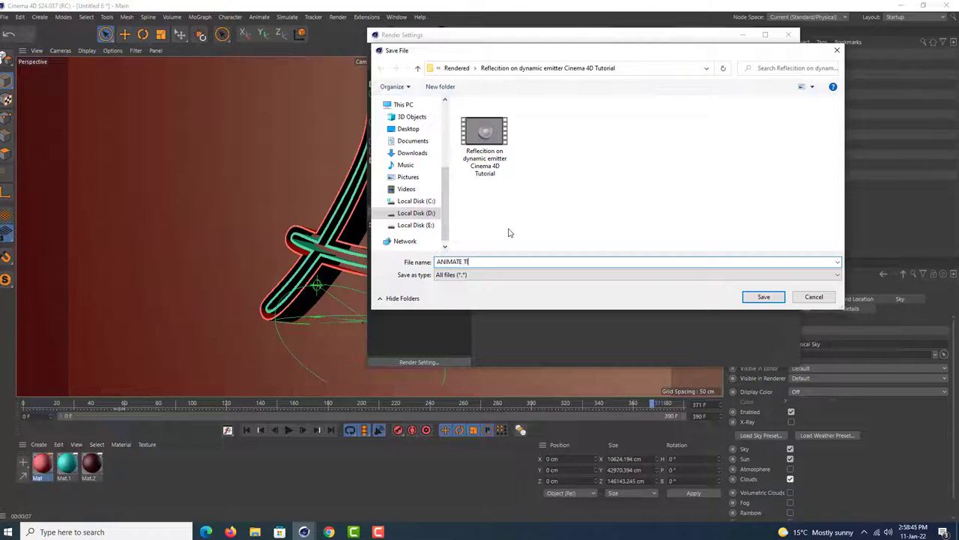
{"action": "key", "text": "Return"}
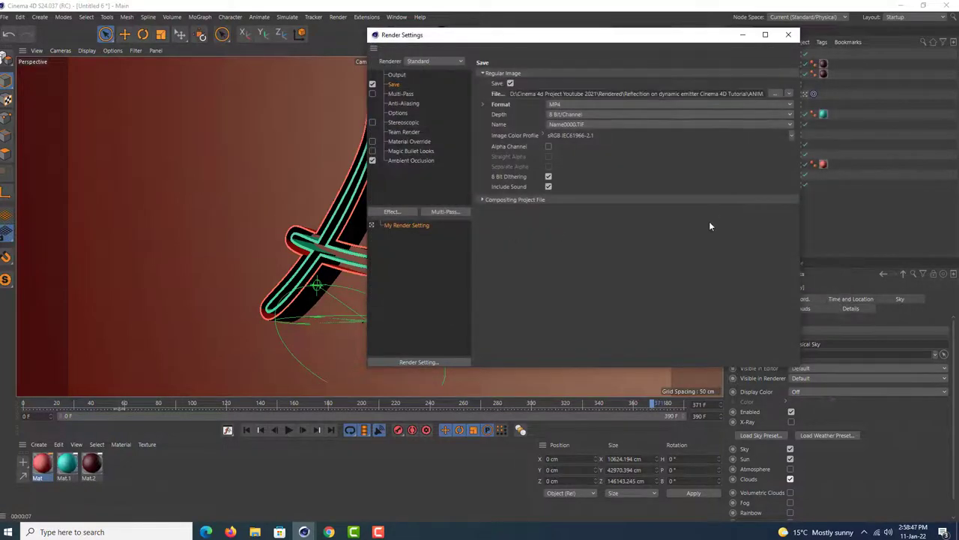
Close Render Settings and render the 1920x1080 ANIMATE TITLE animation to the Picture Viewer
{"action": "left_click", "coordinate": [789, 35]}
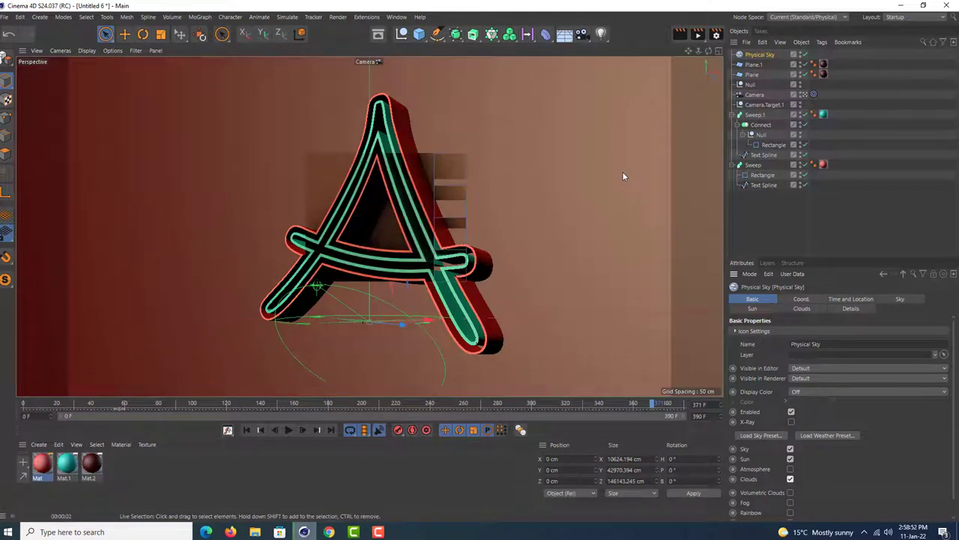
{"action": "left_click", "coordinate": [698, 34]}
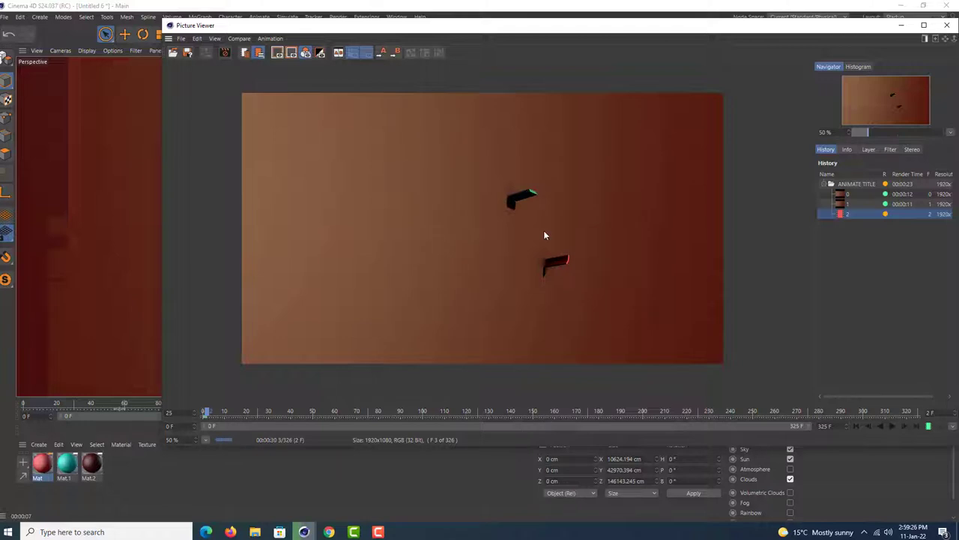
{"action": "left_click", "coordinate": [379, 531]}
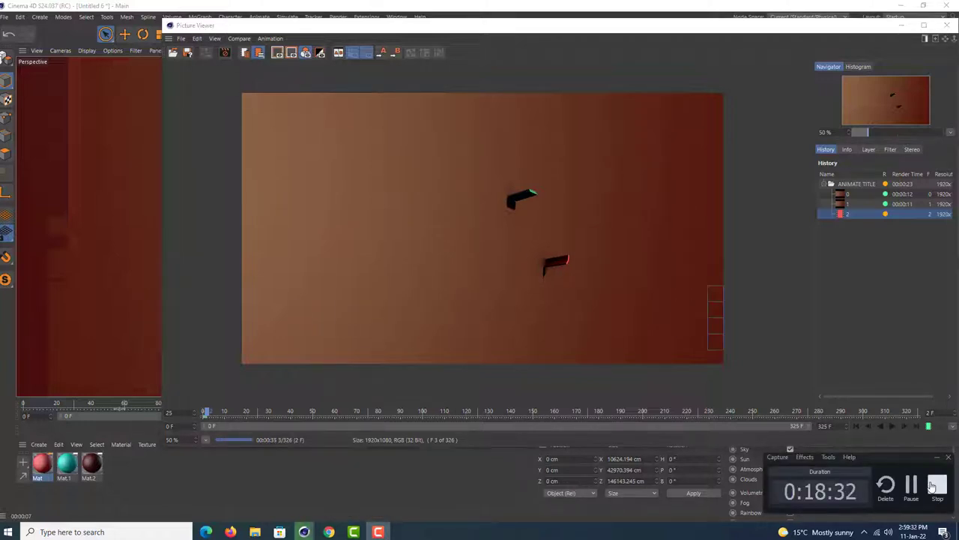